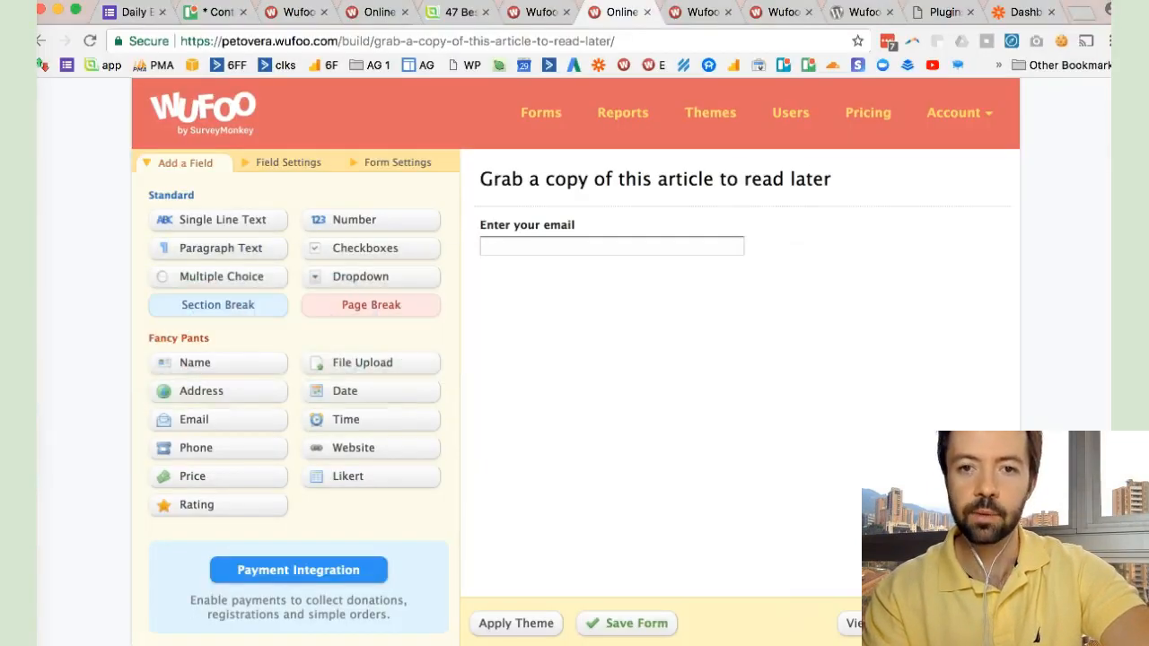
- Review the article form's 2017 entry analytics and the list of "article to" forms in the Form Manager
{"action": "key", "text": "ctrl+shift+Tab"}
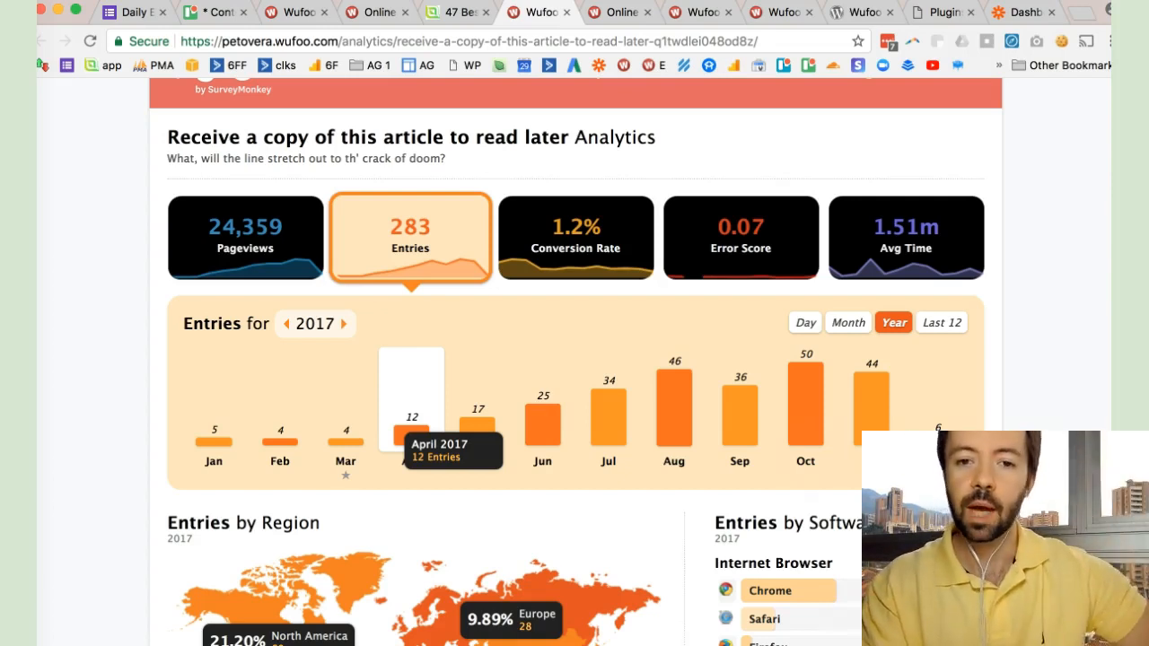
{"action": "mouse_move", "coordinate": [672, 395]}
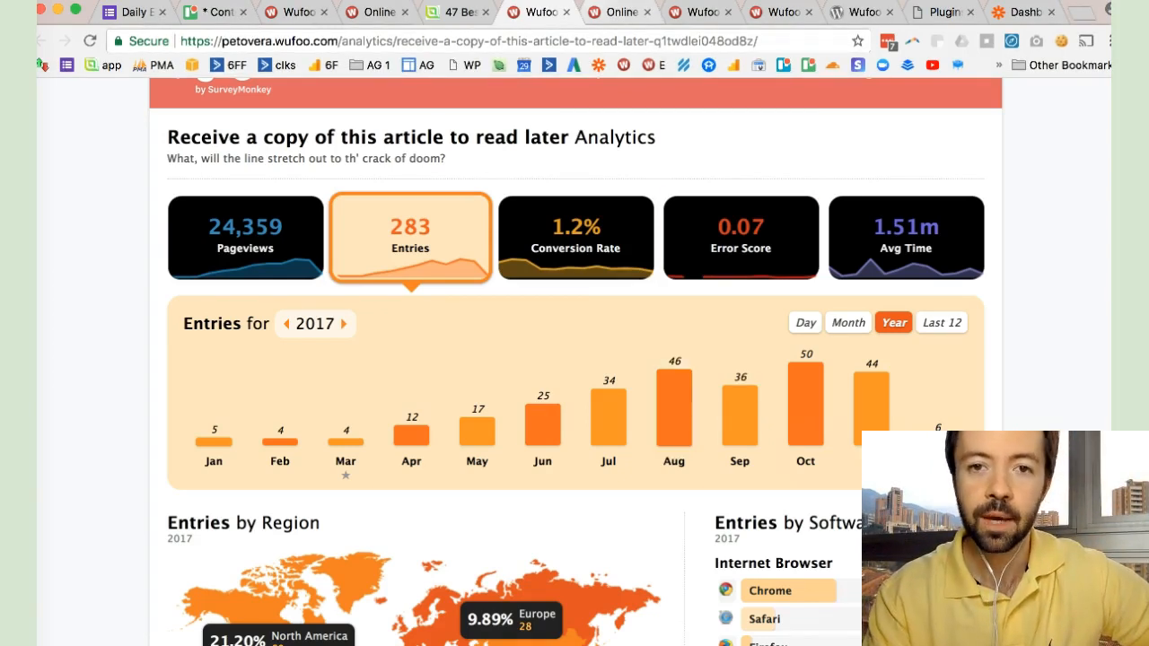
{"action": "left_click", "coordinate": [614, 12]}
{"action": "left_click_drag", "start_coordinate": [699, 12], "coordinate": [617, 12]}
{"action": "scroll", "coordinate": [574, 359], "scroll_direction": "up", "scroll_amount": 2}
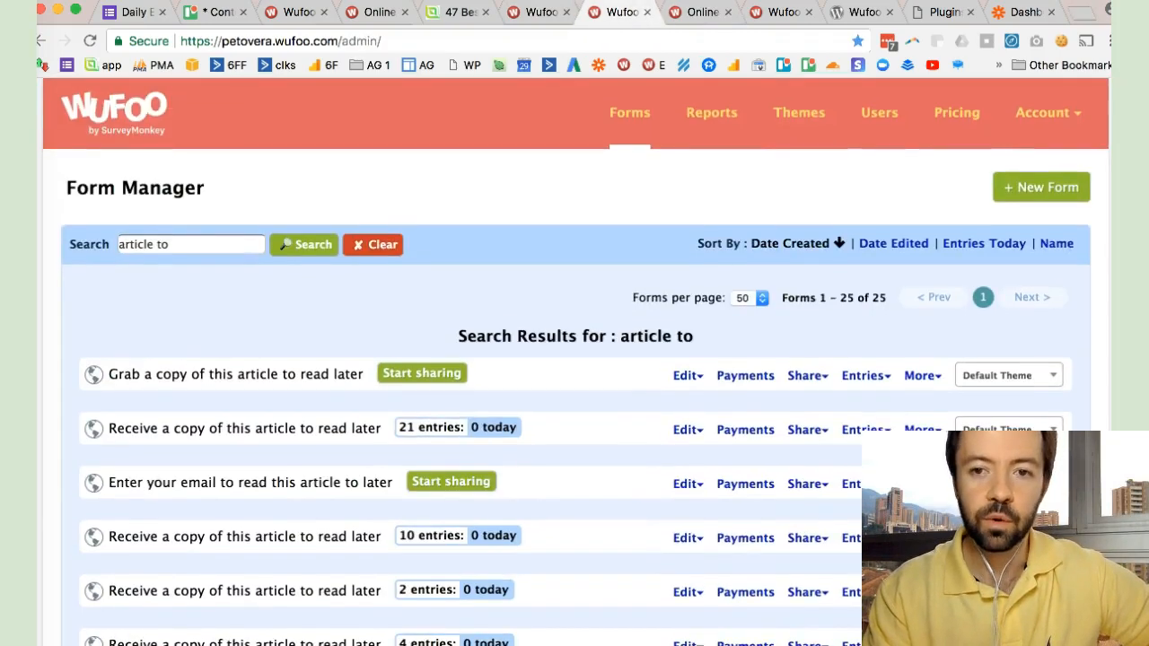
{"action": "scroll", "coordinate": [574, 359], "scroll_direction": "down", "scroll_amount": 2}
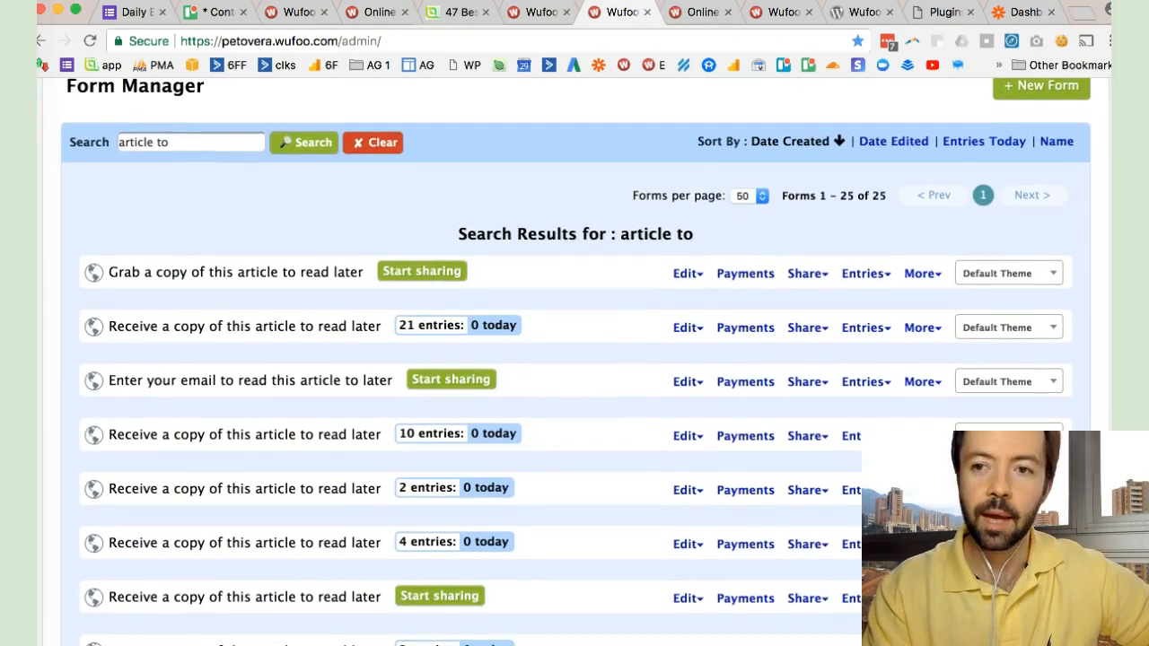
{"action": "scroll", "coordinate": [941, 434], "scroll_direction": "up", "scroll_amount": 2}
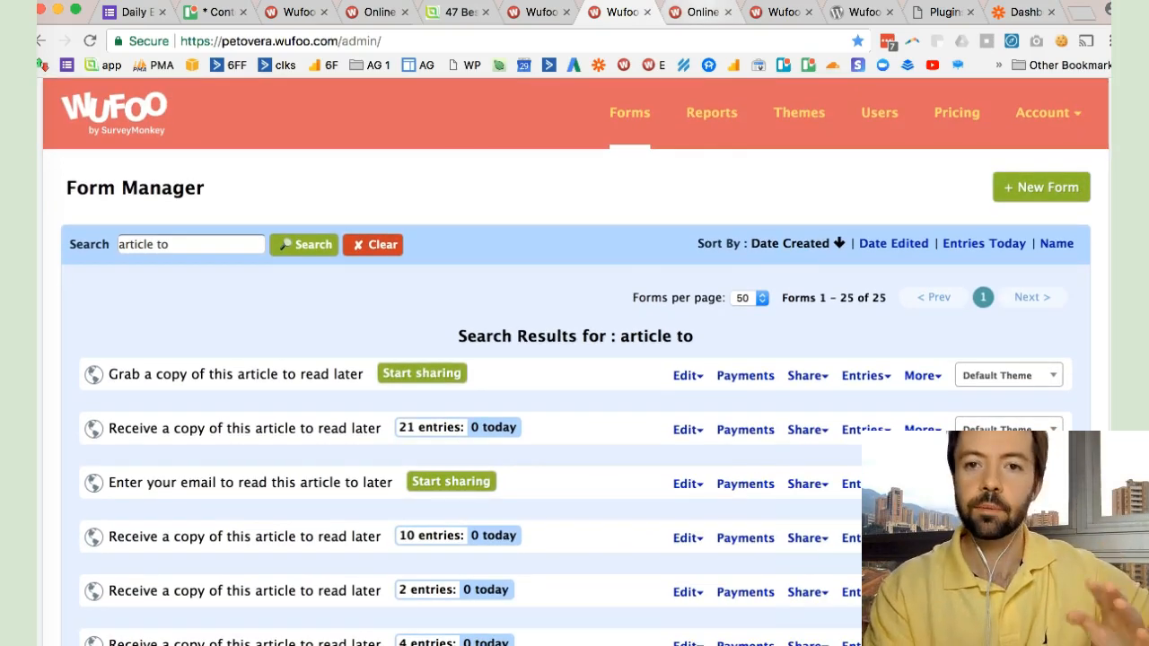
- Start a new form named "Grab a copy of this article to read later 2" and clear its description
{"action": "key", "text": "ctrl+Tab"}
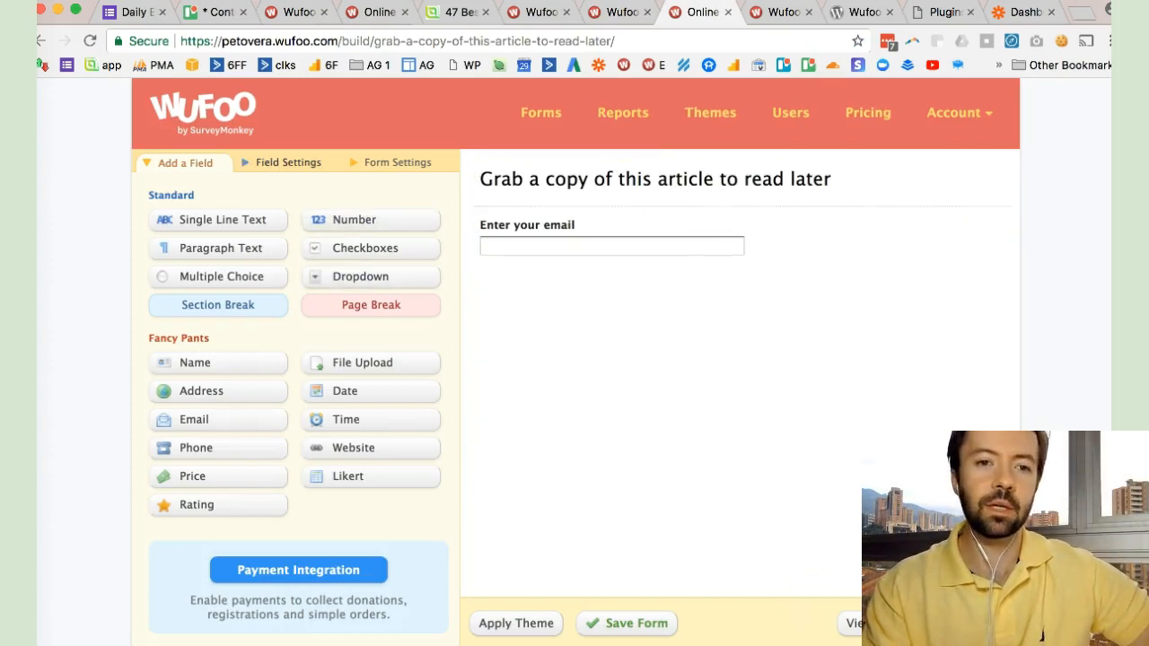
{"action": "key", "text": "ctrl+shift+Tab"}
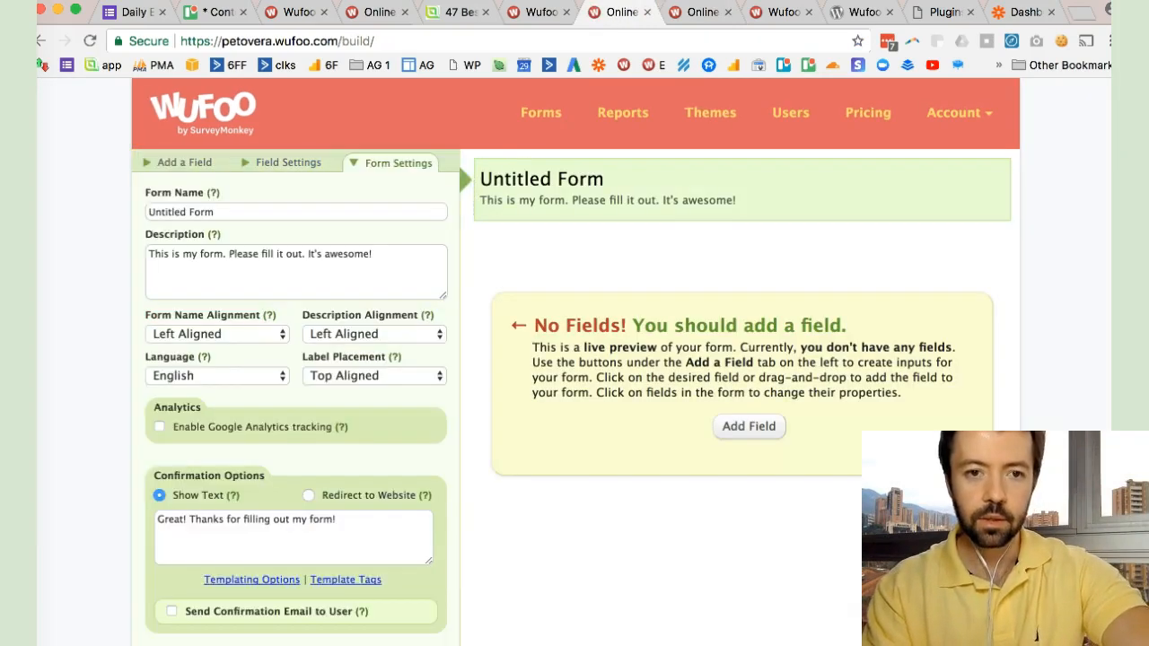
{"action": "type", "text": "Gra"}
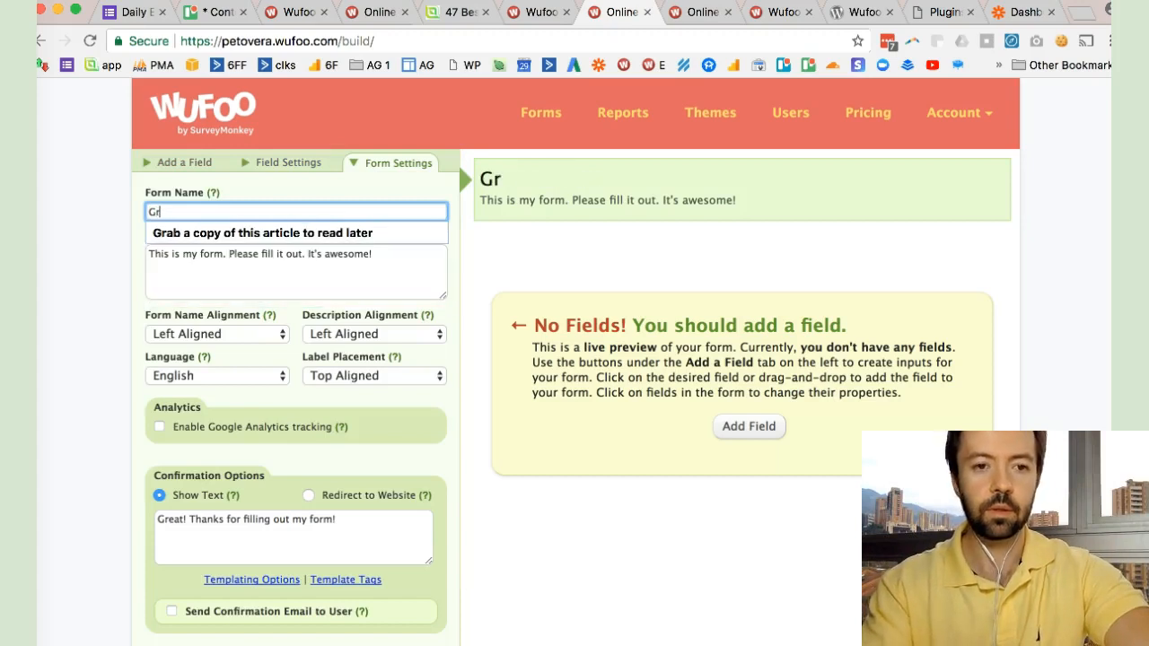
{"action": "key", "text": "Down"}
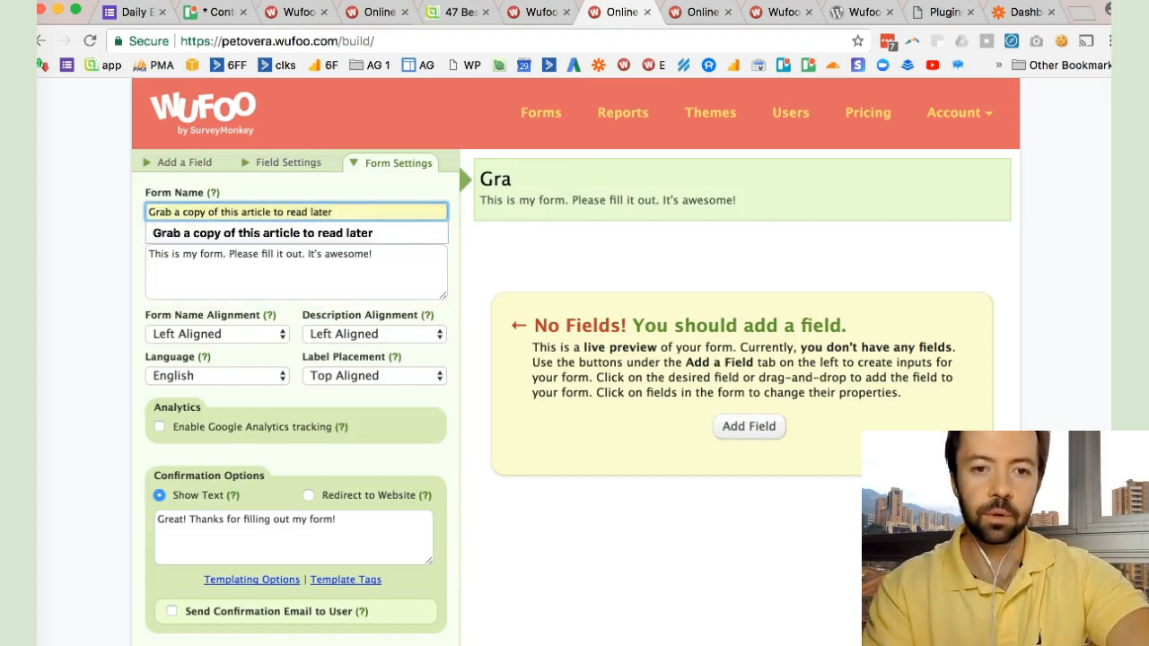
{"action": "key", "text": "Return"}
{"action": "type", "text": "2"}
{"action": "key", "text": "Tab"}
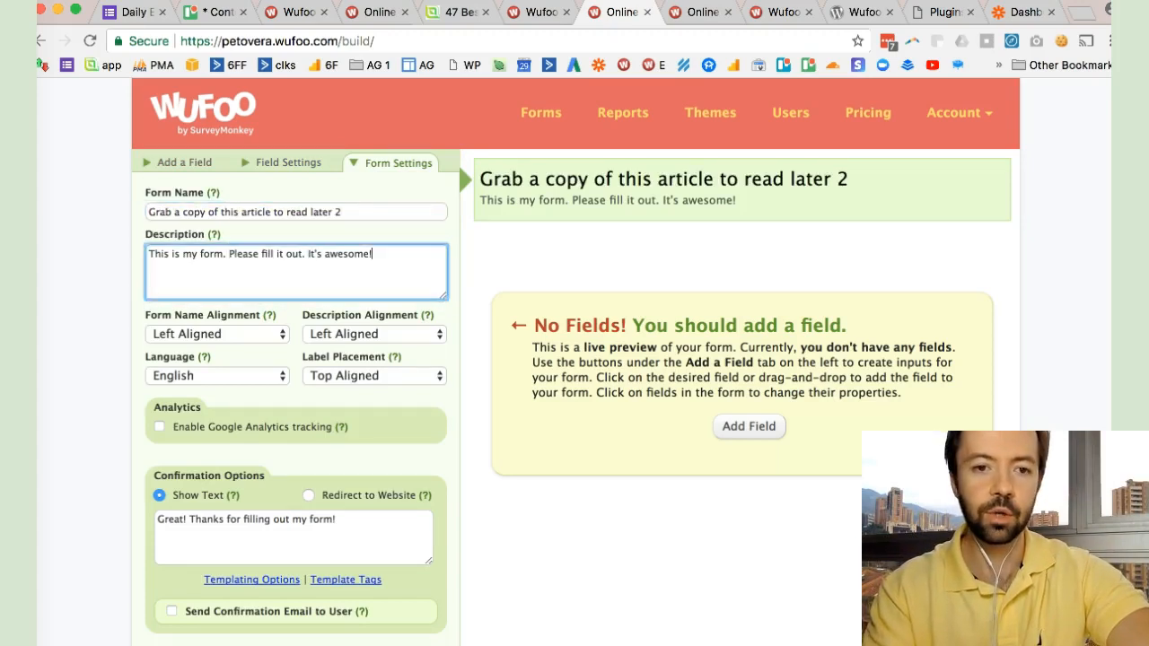
{"action": "key", "text": "super+a"}
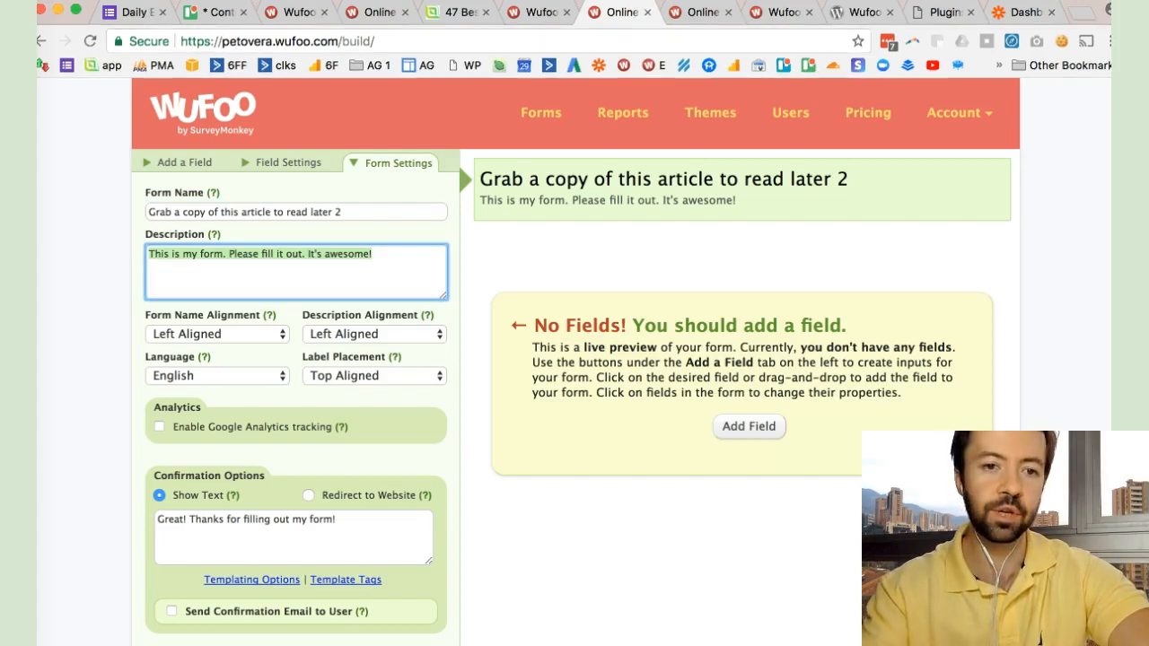
{"action": "key", "text": "BackSpace"}
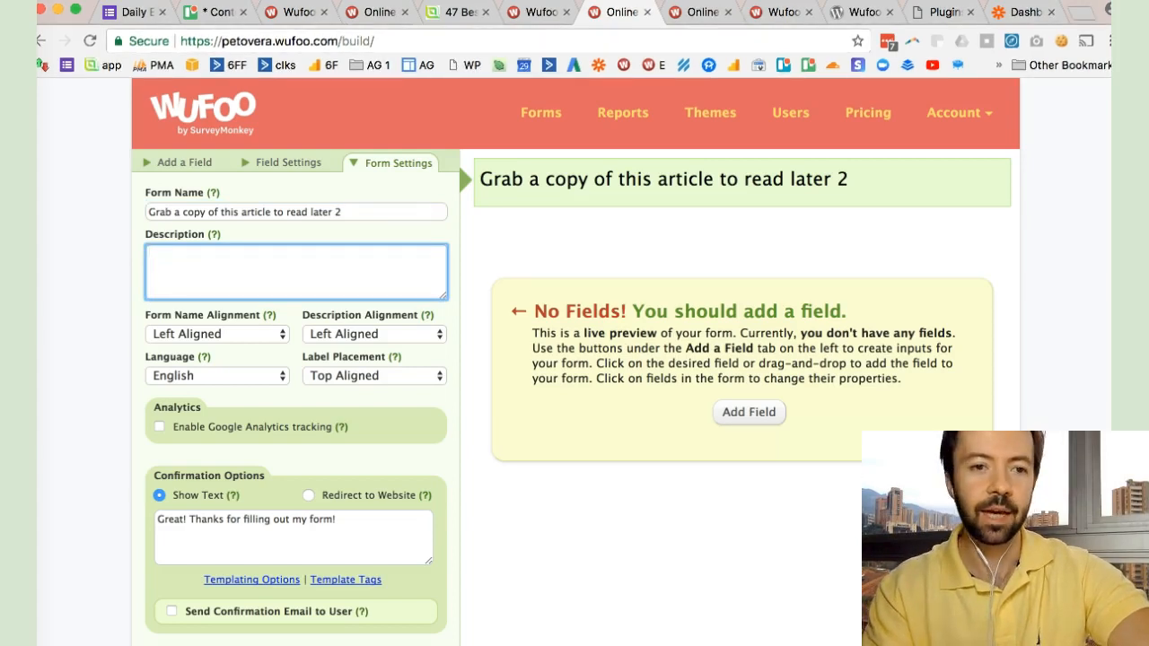
- Add an Email field to the form and label it "Enter Your Email Below"
{"action": "left_click", "coordinate": [749, 412]}
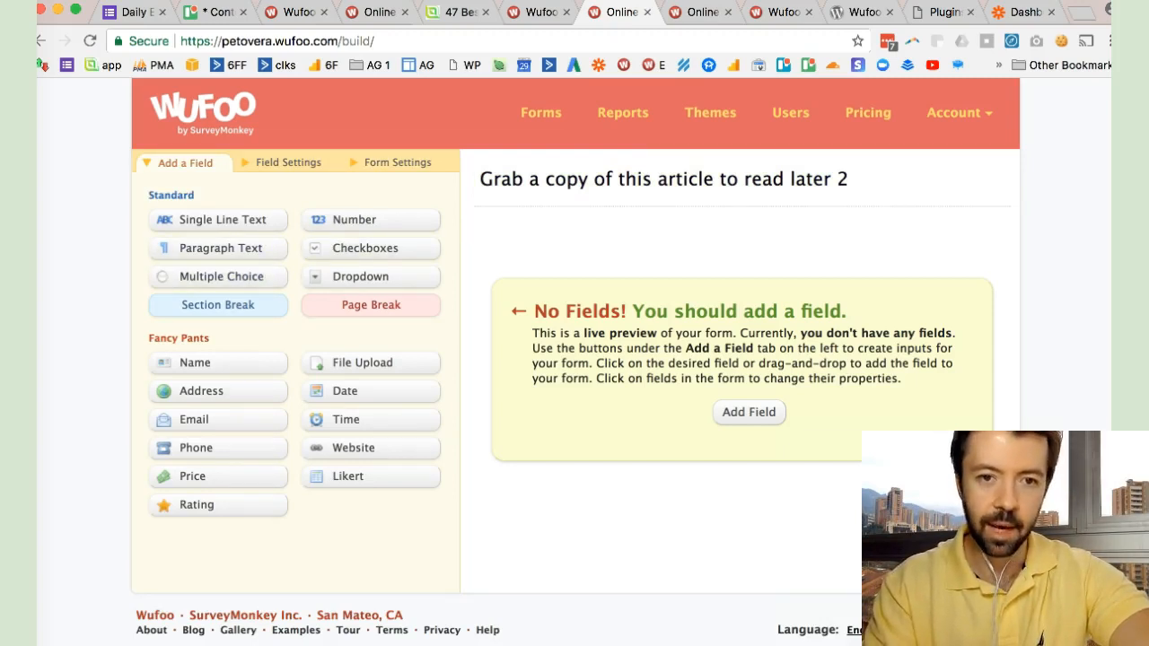
{"action": "left_click", "coordinate": [219, 419]}
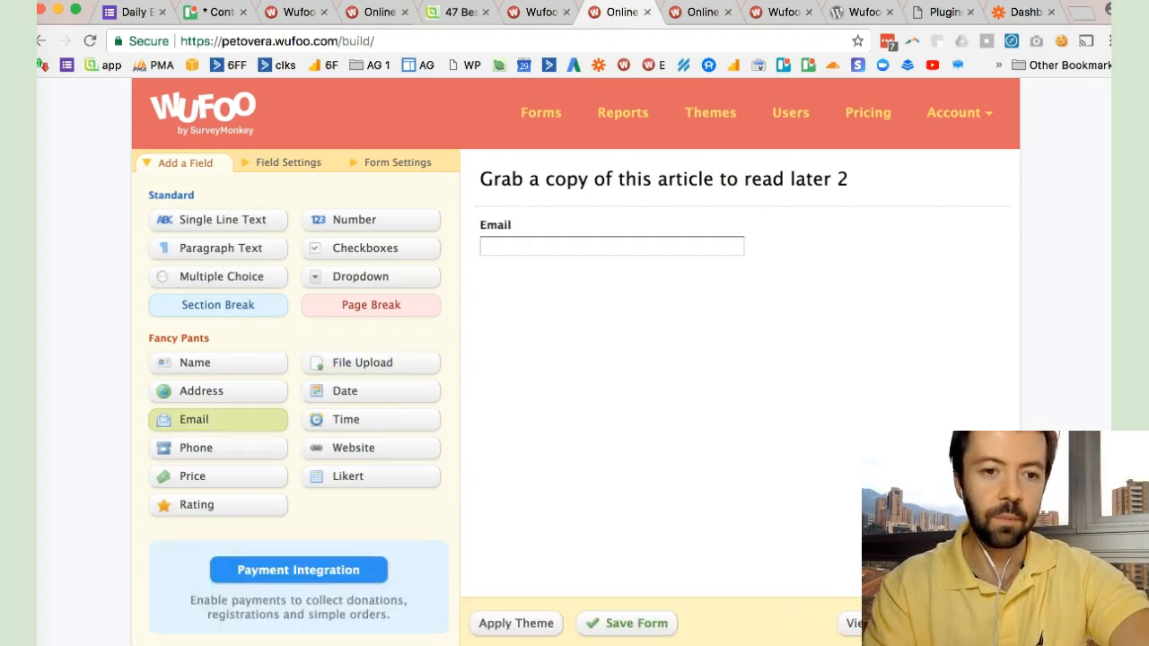
{"action": "left_click", "coordinate": [611, 240]}
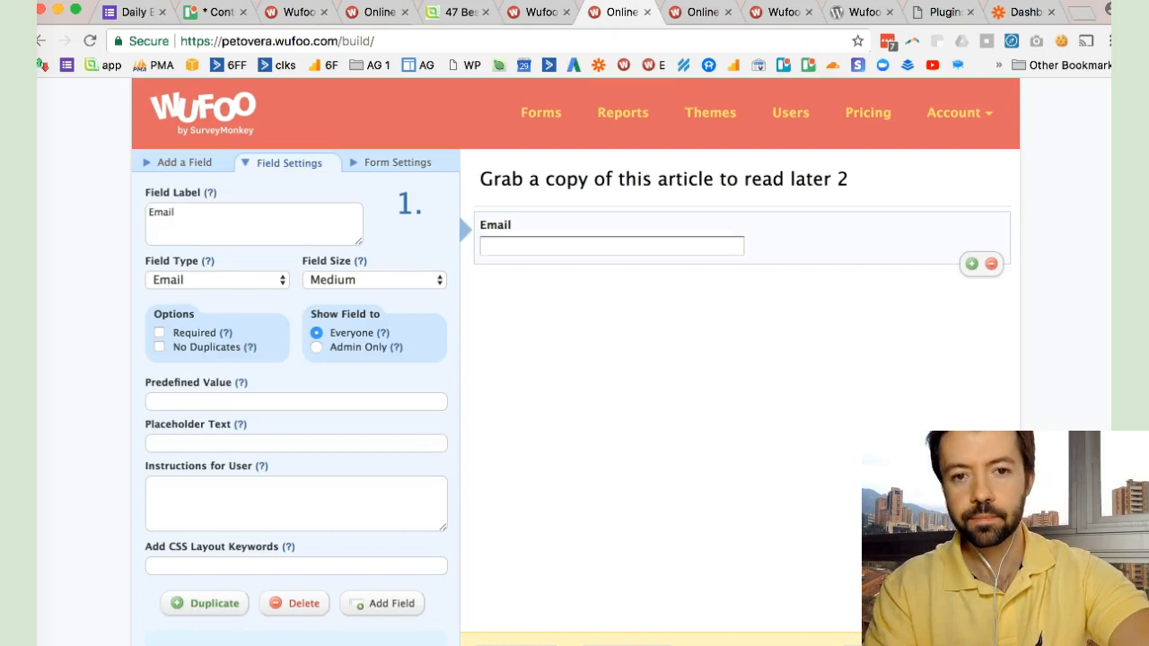
{"action": "left_click", "coordinate": [149, 213]}
{"action": "type", "text": "E"}
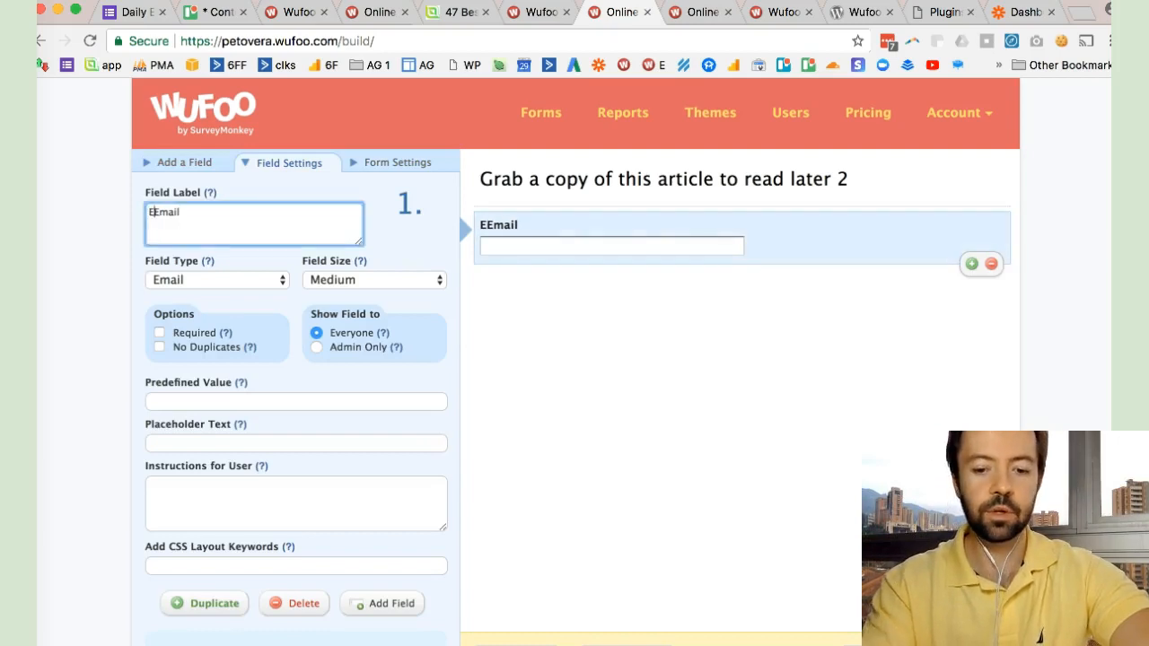
{"action": "type", "text": "nter "}
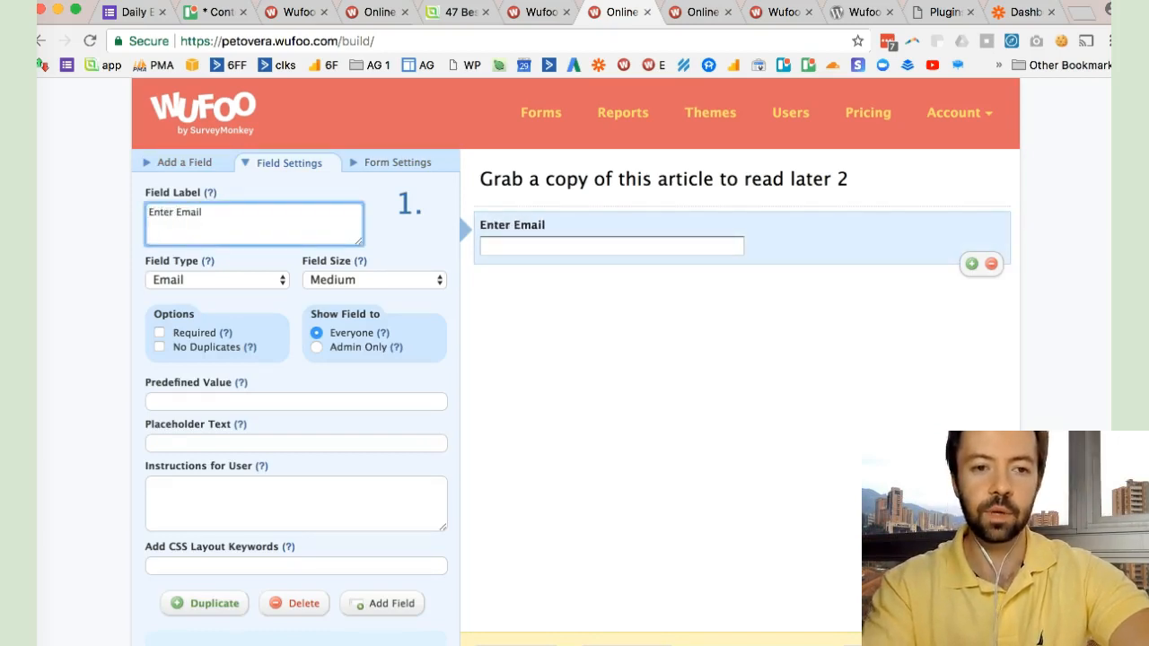
{"action": "type", "text": "Your Email"}
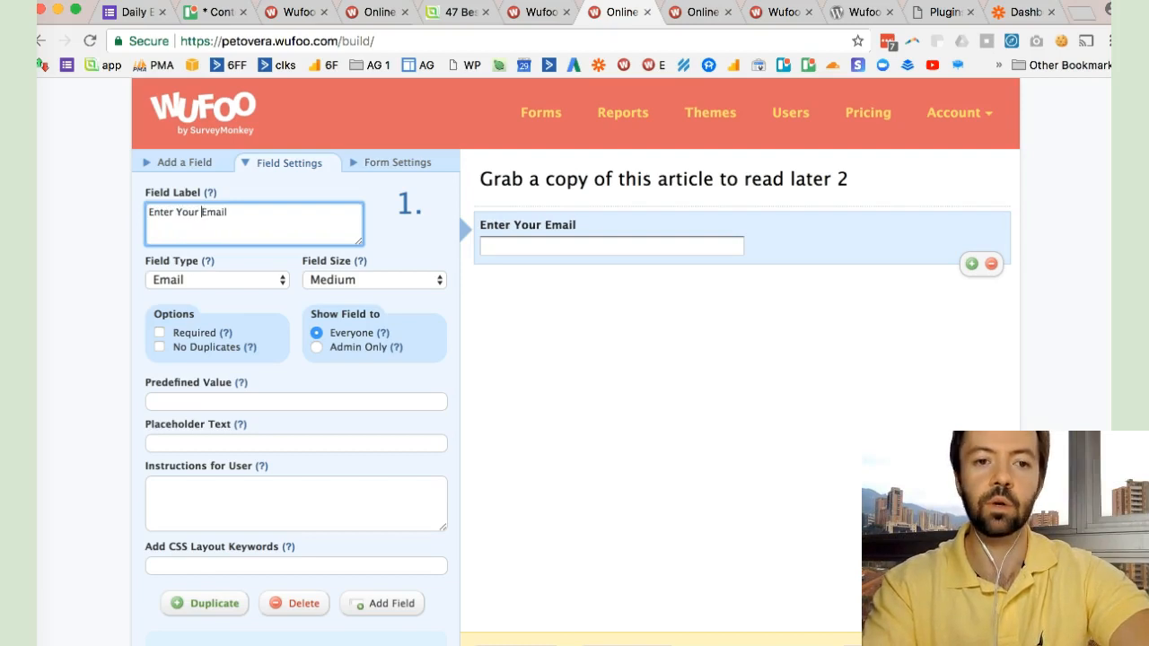
{"action": "type", "text": " Below"}
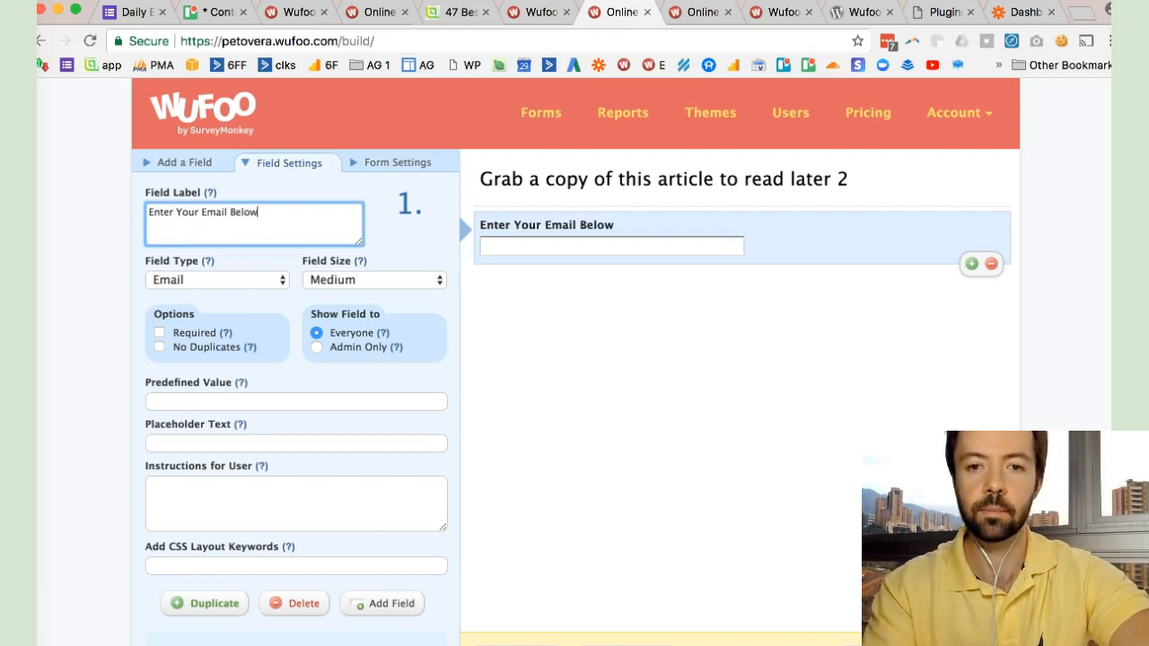
{"action": "key", "text": "Tab"}
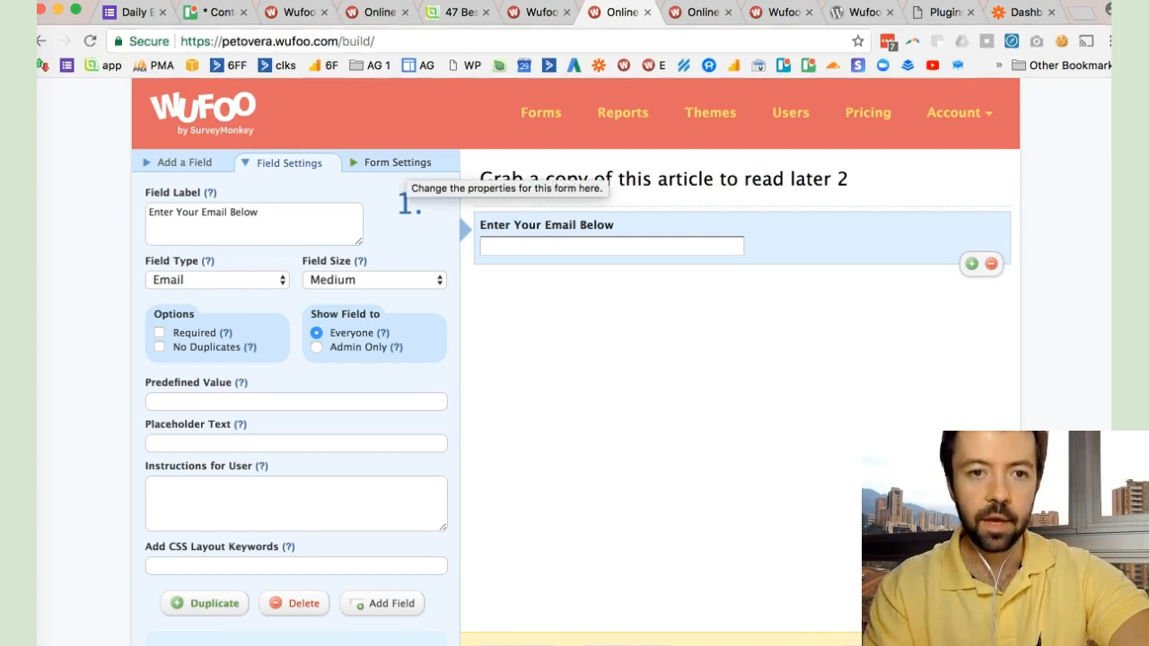
- Set the form's confirmation text to "Great! We've emailed a copy of the article to you along with a link..."
{"action": "left_click", "coordinate": [503, 190]}
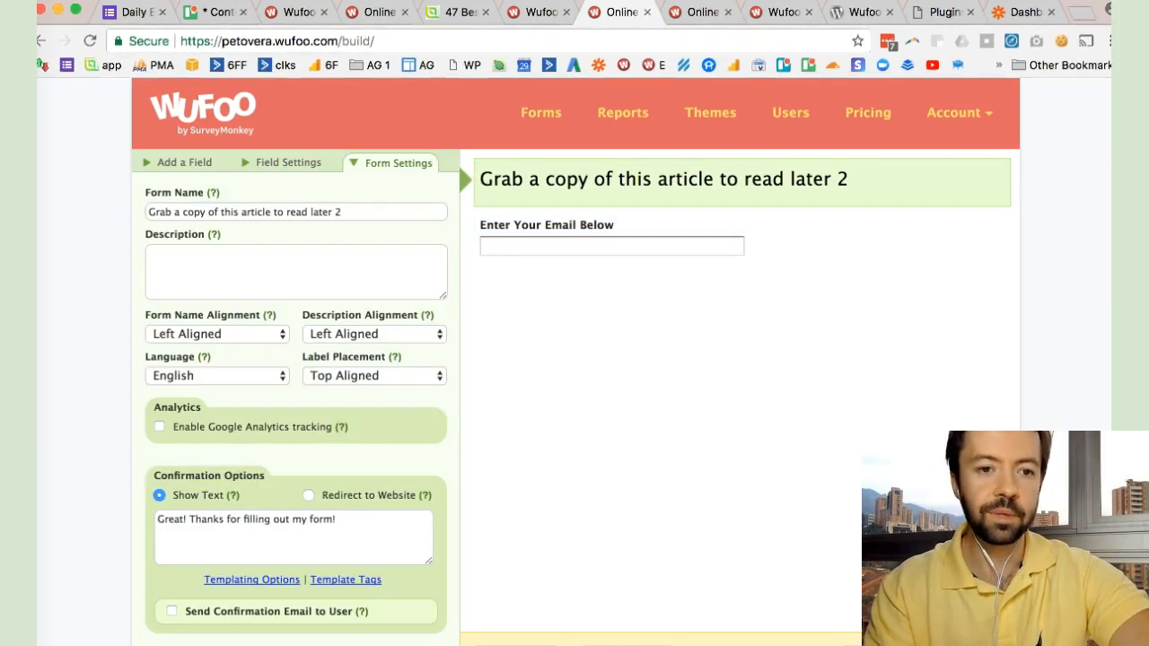
{"action": "scroll", "coordinate": [574, 359], "scroll_direction": "down", "scroll_amount": 4}
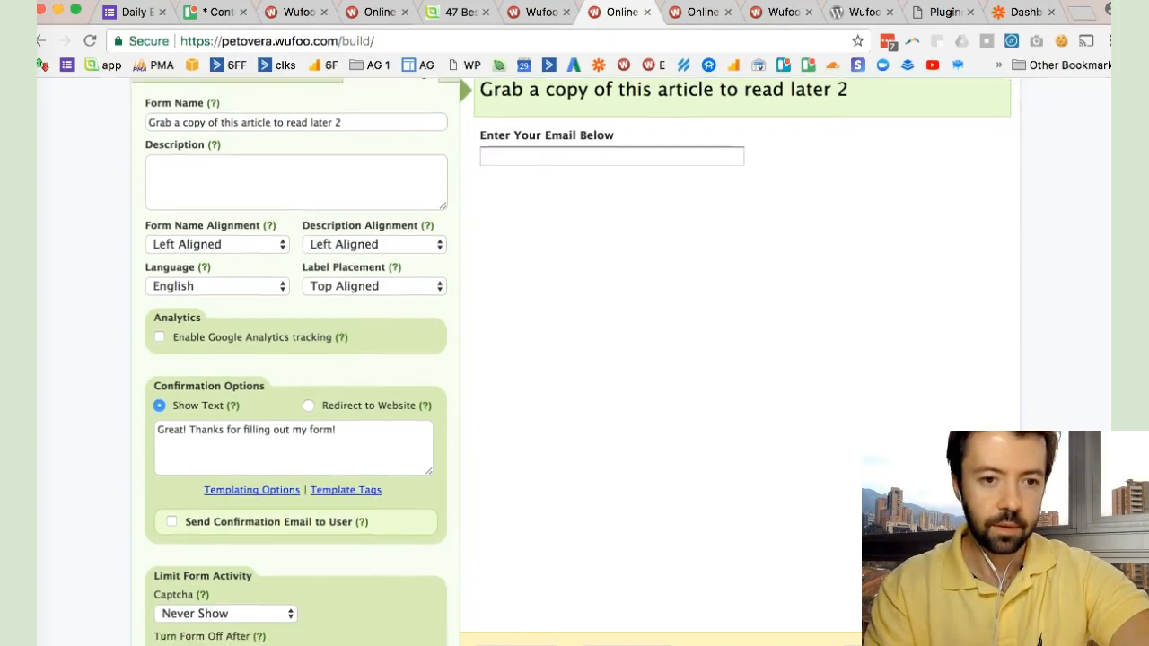
{"action": "scroll", "coordinate": [574, 359], "scroll_direction": "down", "scroll_amount": 3}
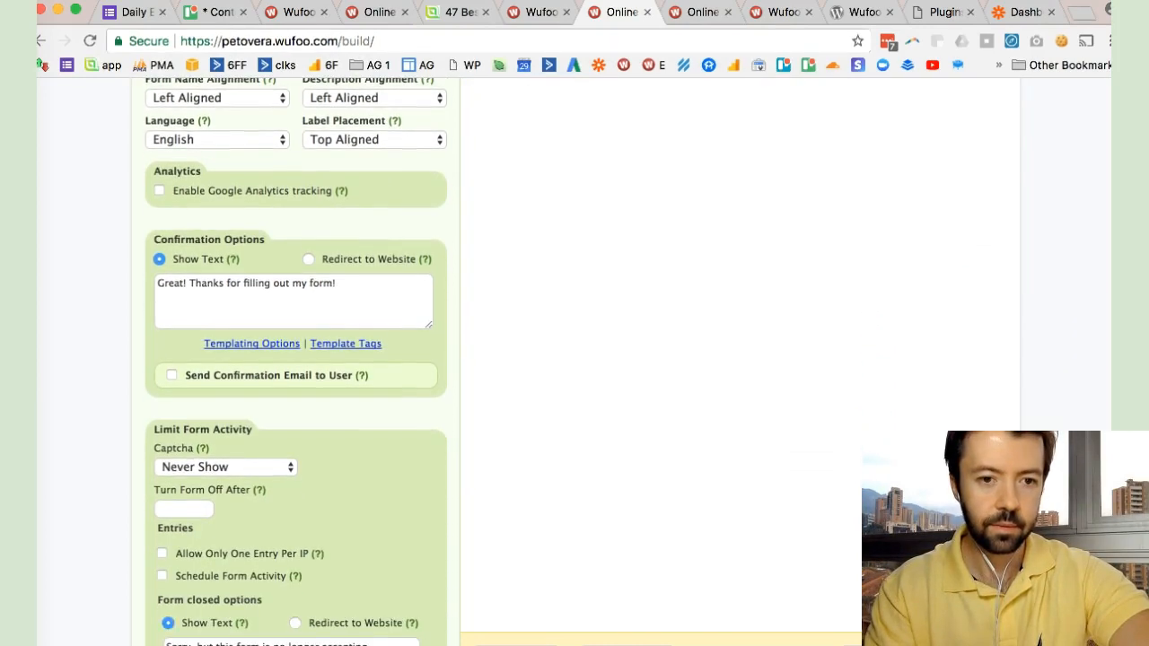
{"action": "left_click", "coordinate": [338, 296]}
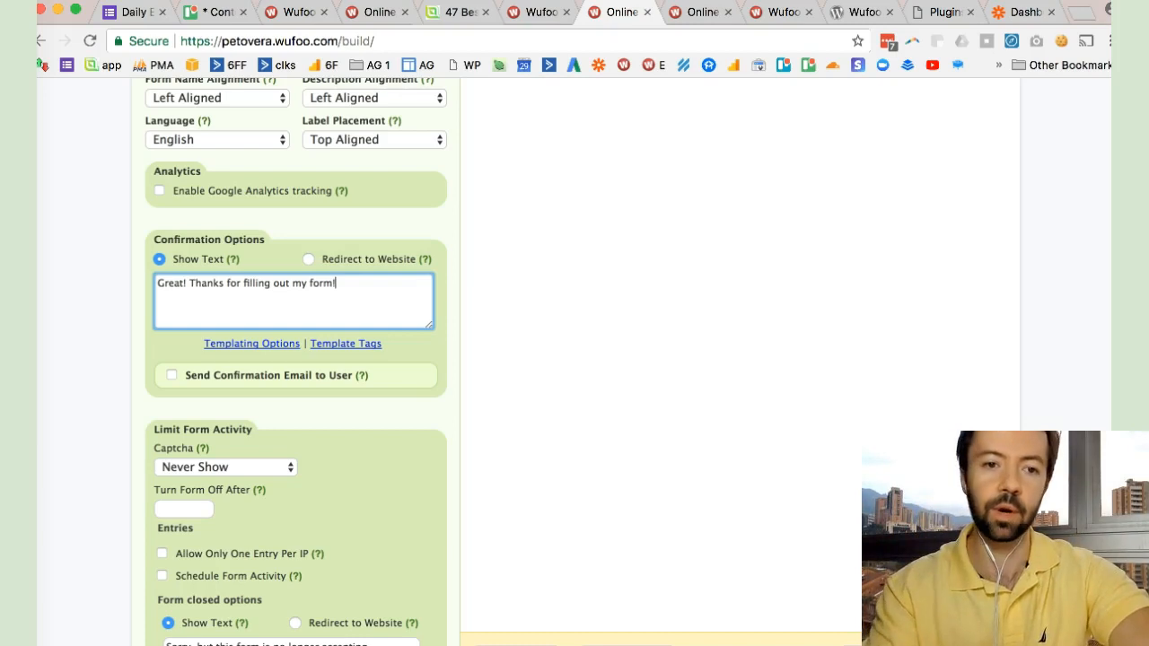
{"action": "key", "text": "shift+alt+Left"}
{"action": "key", "text": "shift+alt+Left"}
{"action": "key", "text": "shift+alt+Left"}
{"action": "key", "text": "shift+alt+Left"}
{"action": "key", "text": "shift+alt+Left"}
{"action": "key", "text": "shift+alt+Left"}
{"action": "type", "text": "We've emailed a copy of the article to y"}
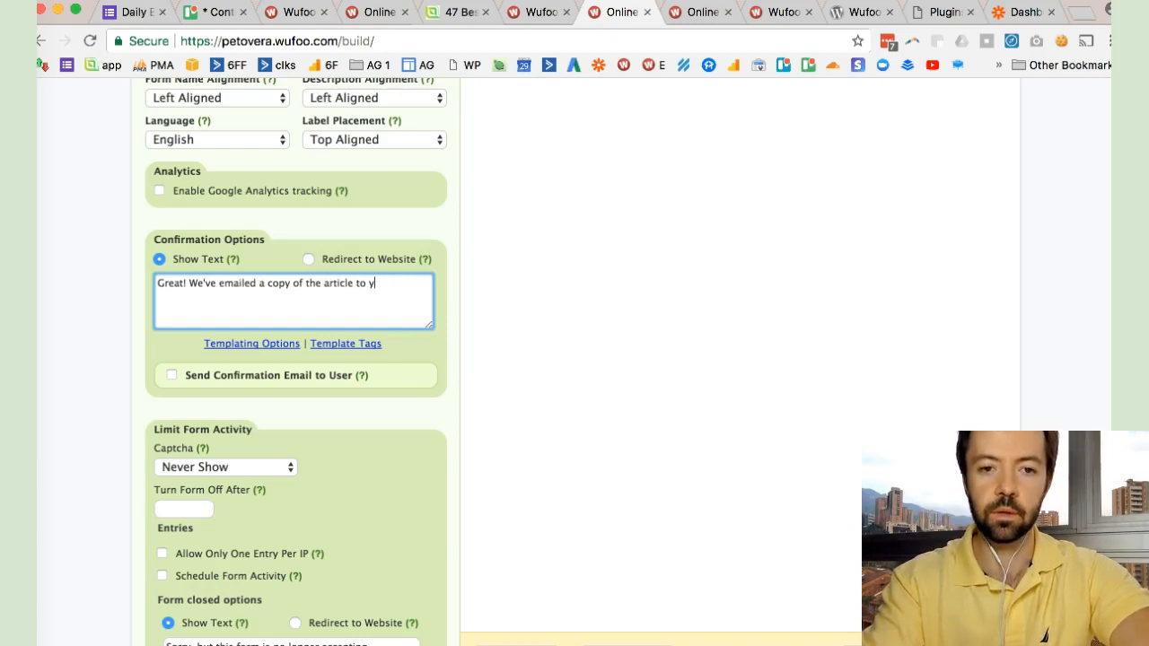
{"action": "type", "text": "ou along with a link..."}
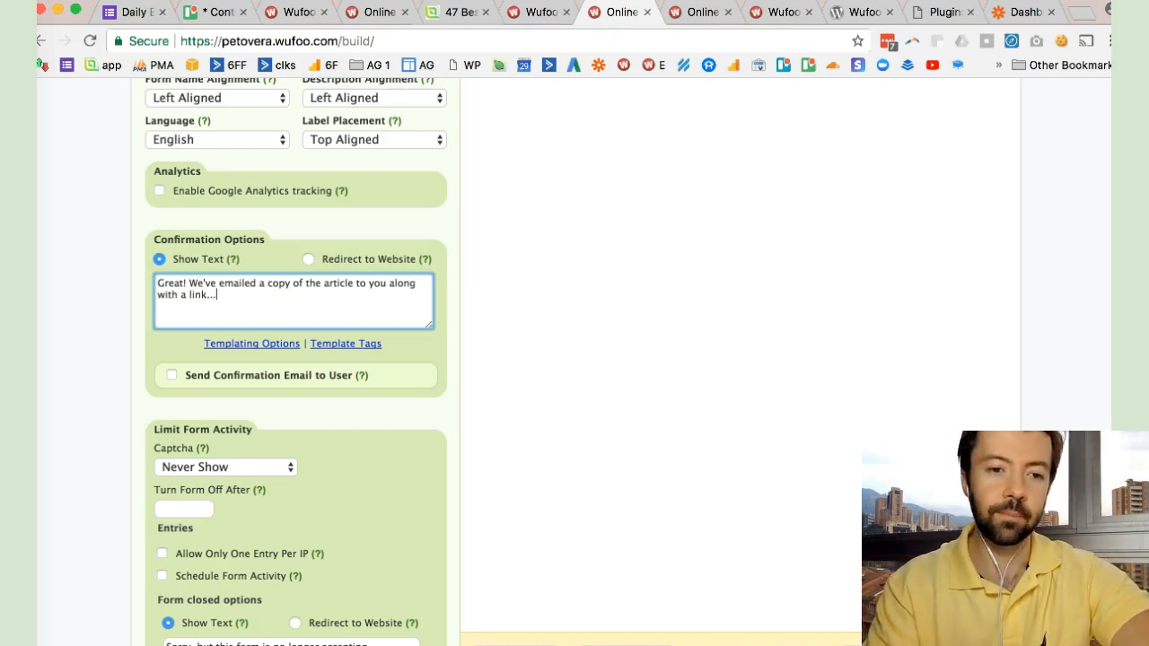
- Enable a confirmation email sent to the "Enter Your Email Below" field and open its message for customizing
{"action": "left_click", "coordinate": [172, 375]}
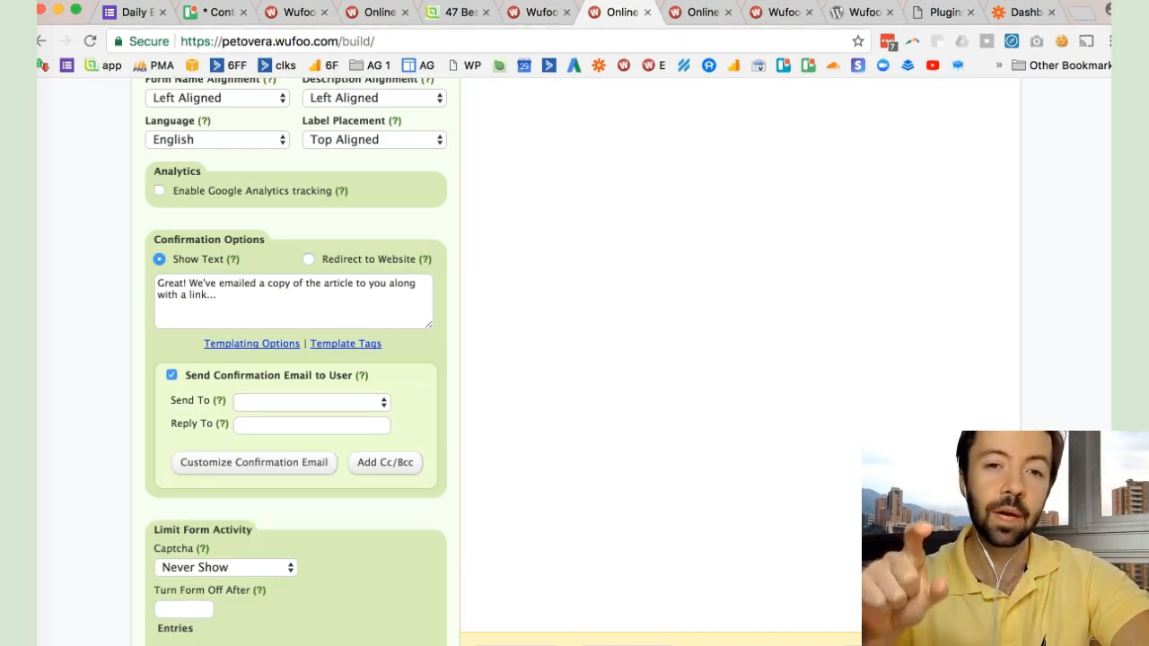
{"action": "left_click", "coordinate": [309, 402]}
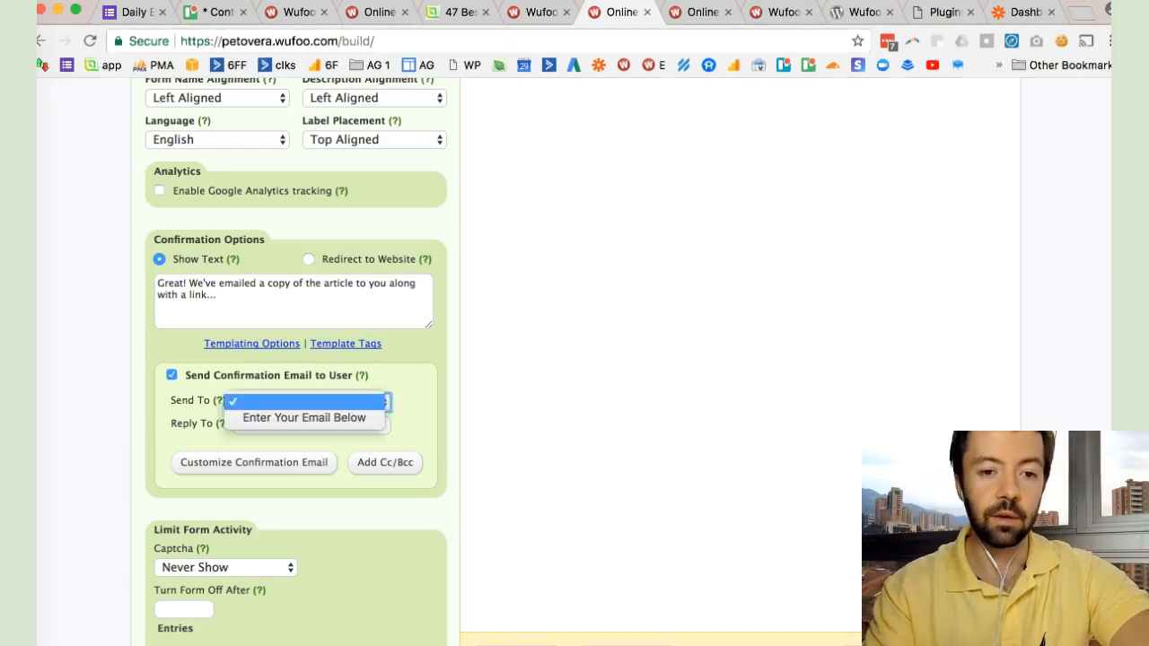
{"action": "left_click", "coordinate": [304, 417]}
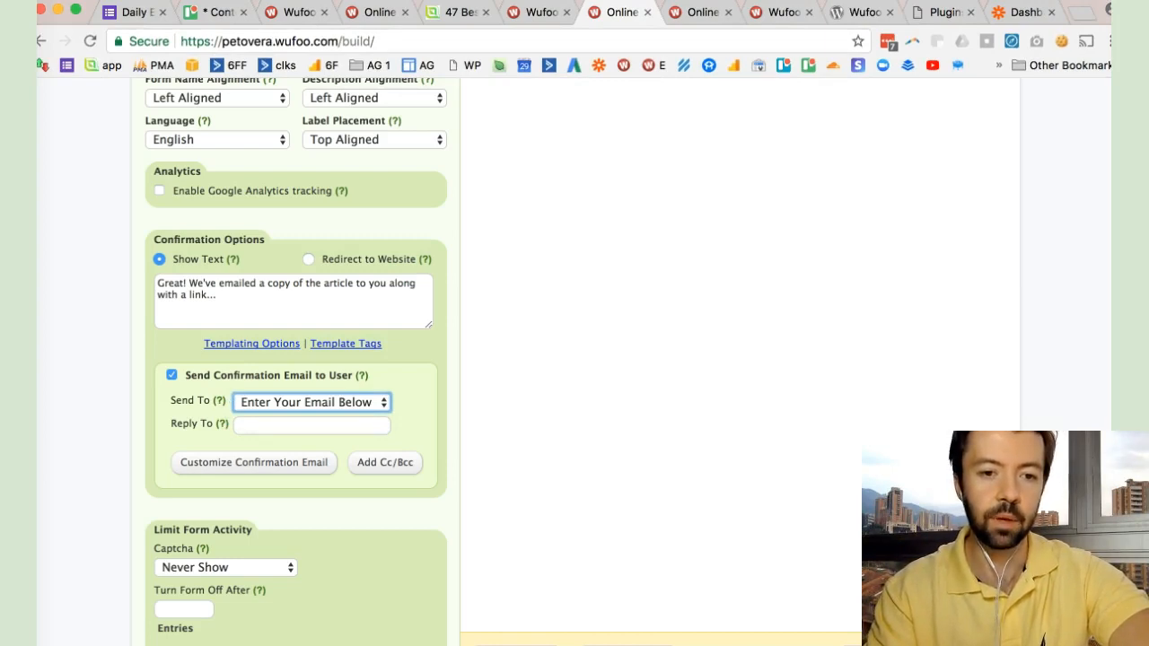
{"action": "left_click", "coordinate": [311, 425]}
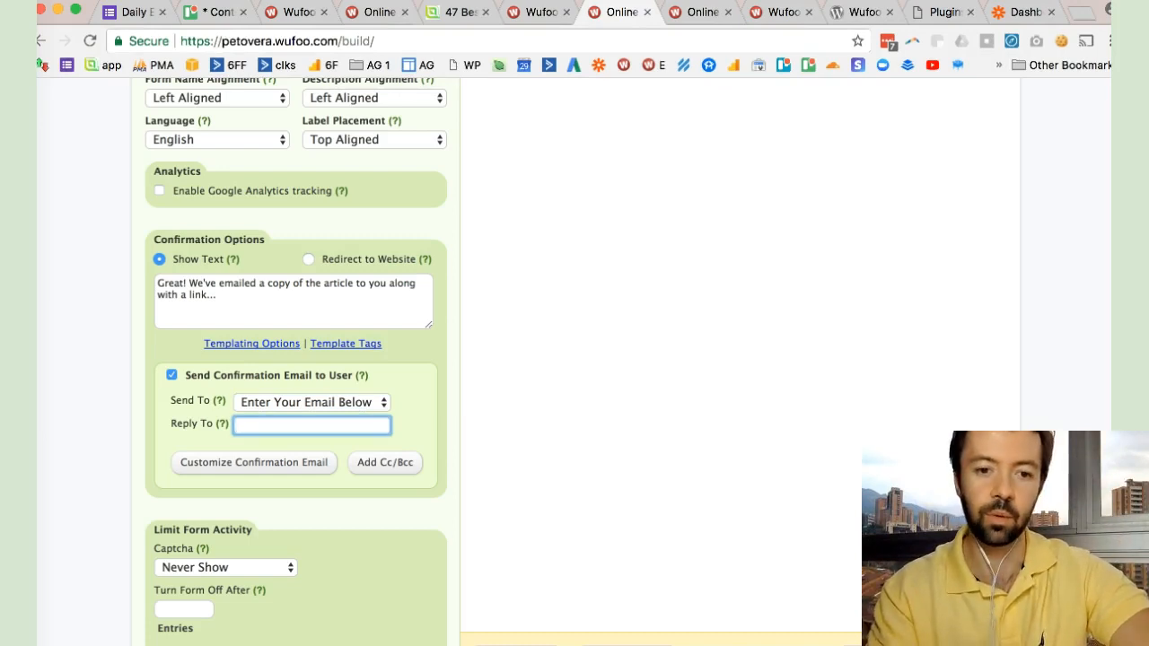
{"action": "left_click", "coordinate": [254, 462]}
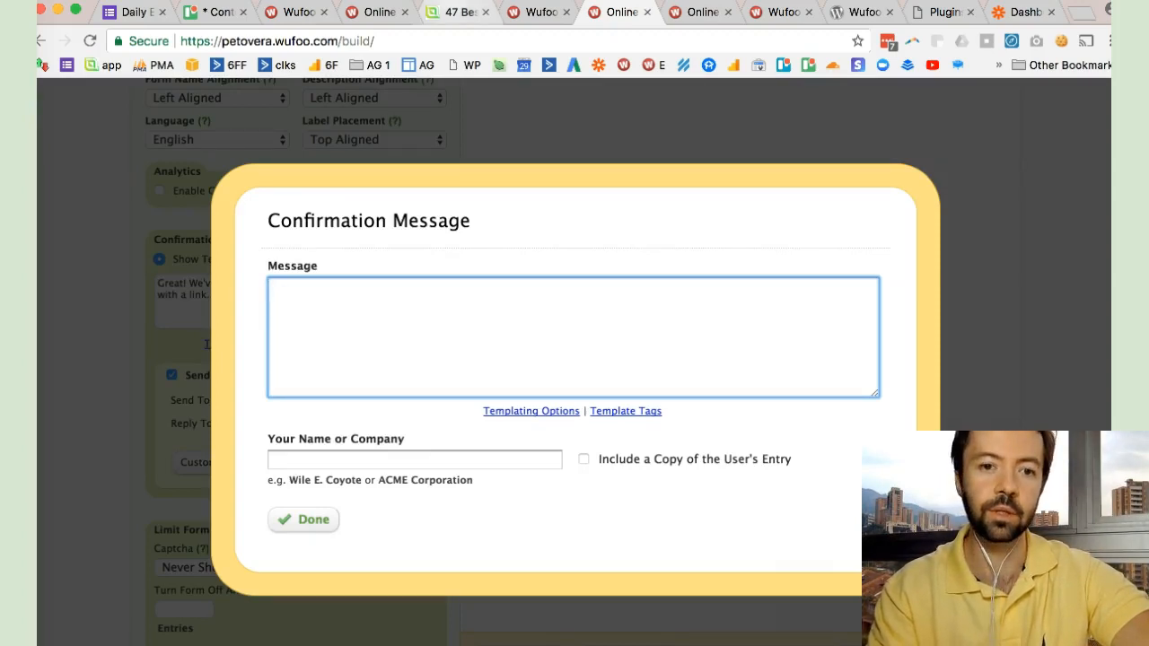
- Look through the autogrow.co email list building article to see which text to copy, and return to the Wufoo confirmation message
{"action": "left_click", "coordinate": [459, 12]}
{"action": "scroll", "coordinate": [404, 385], "scroll_direction": "down", "scroll_amount": 20}
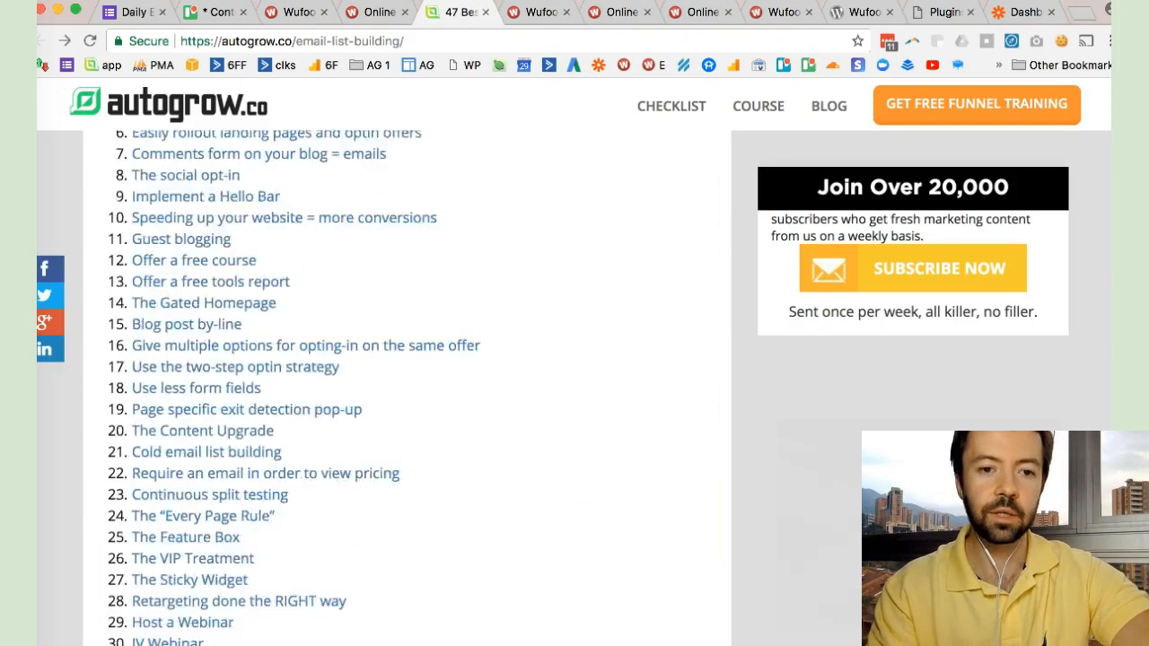
{"action": "scroll", "coordinate": [403, 386], "scroll_direction": "down", "scroll_amount": 20}
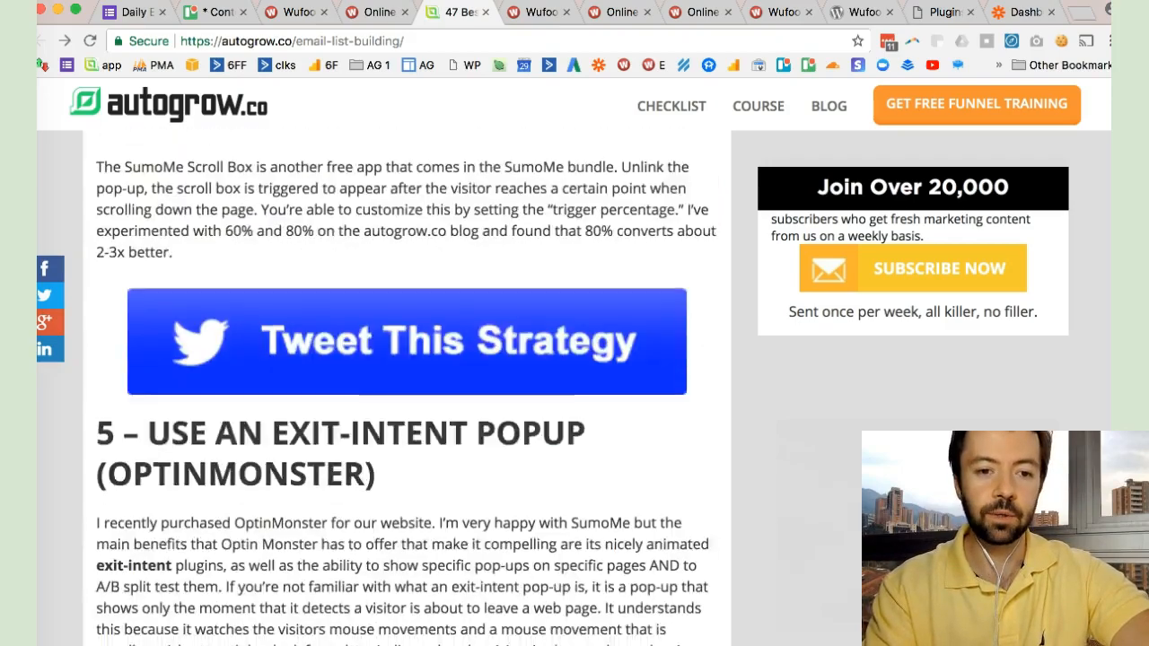
{"action": "left_click_drag", "start_coordinate": [527, 505], "coordinate": [341, 63]}
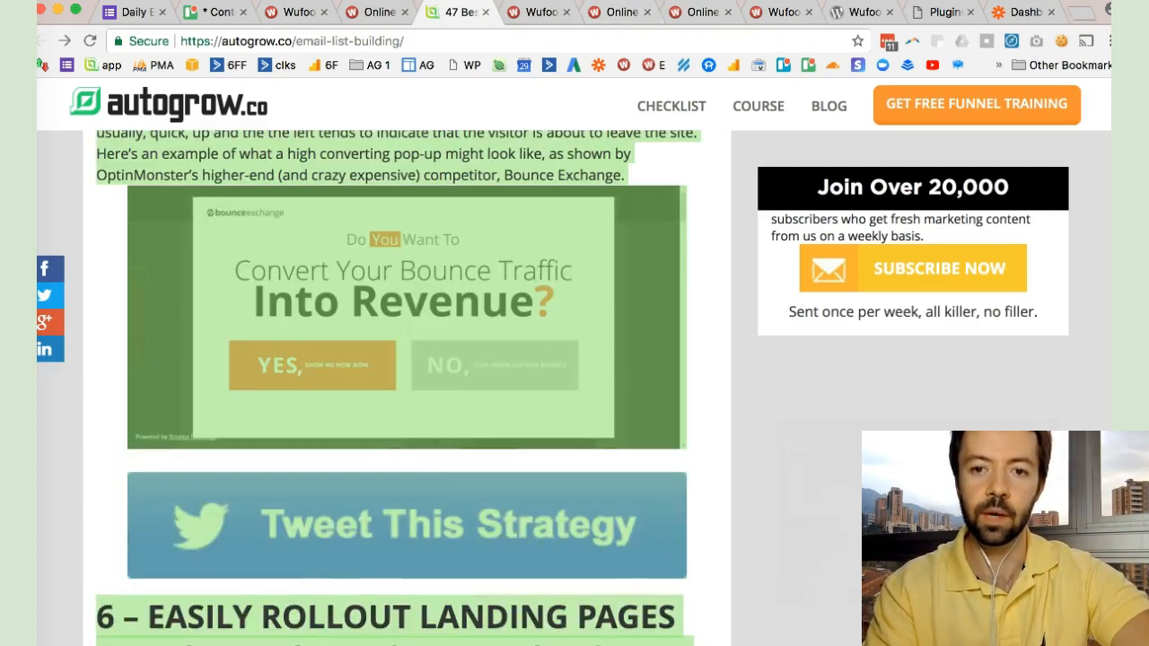
{"action": "left_click", "coordinate": [407, 260]}
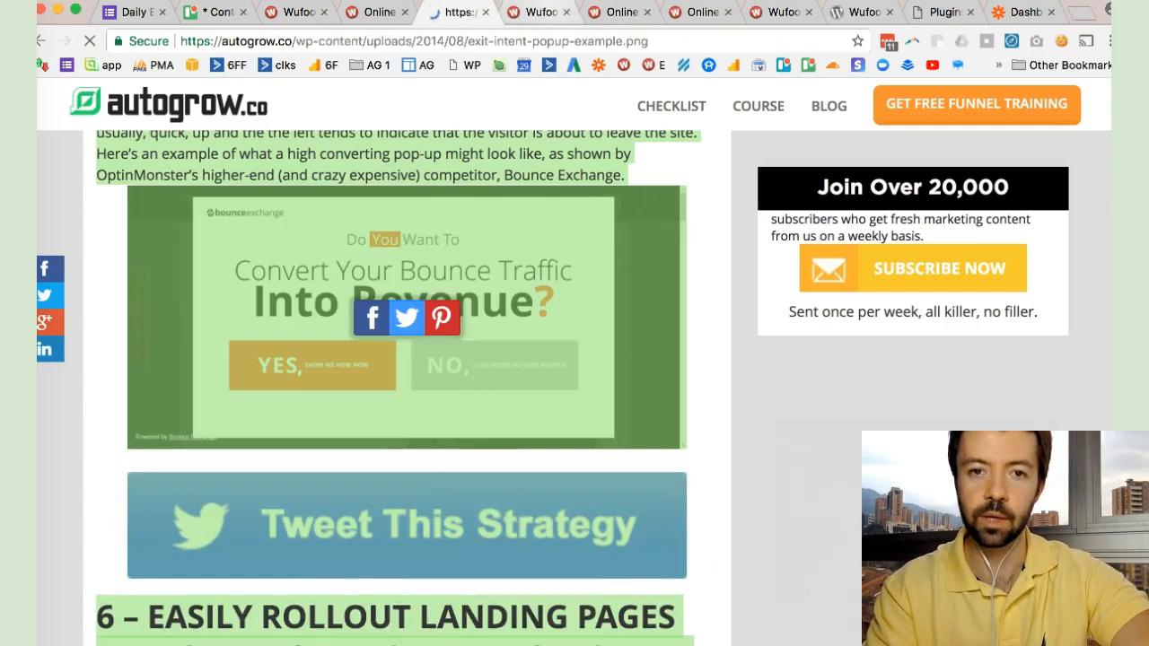
{"action": "left_click", "coordinate": [540, 13]}
{"action": "key", "text": "ctrl+shift+Tab"}
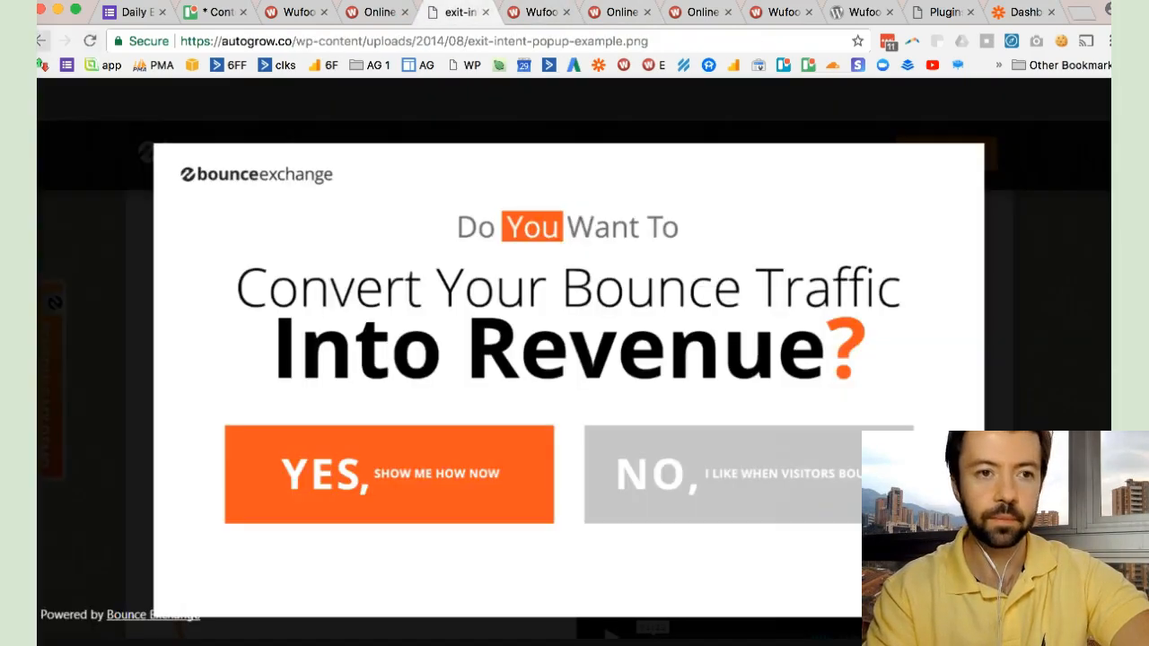
{"action": "key", "text": "ctrl+Tab"}
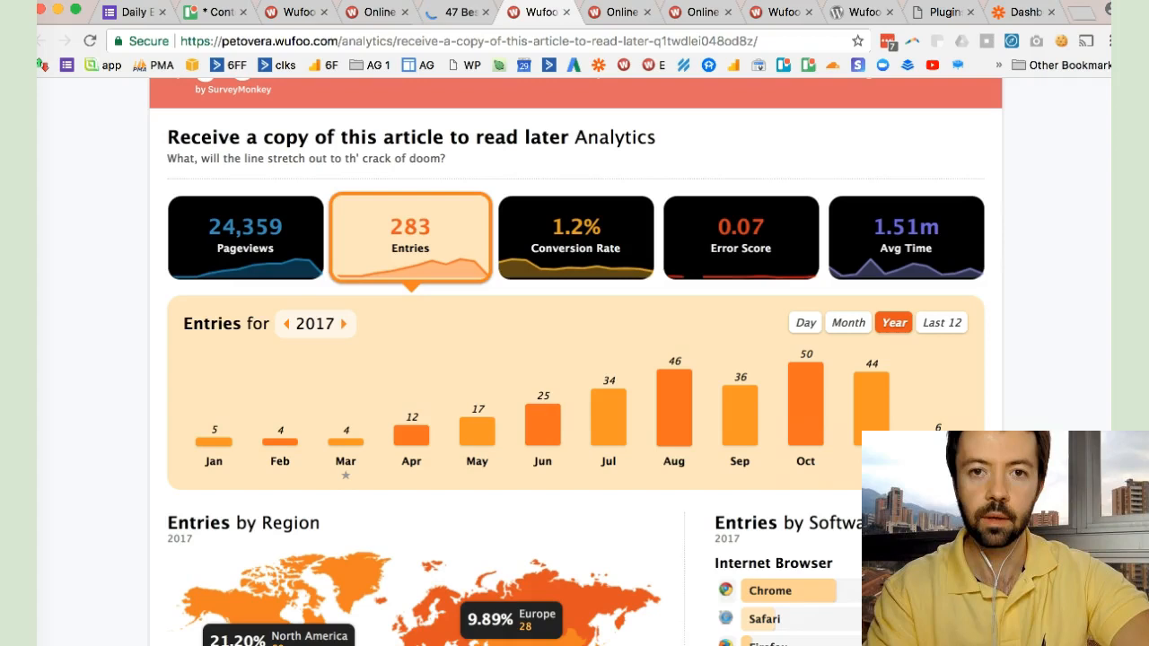
{"action": "key", "text": "ctrl+Tab"}
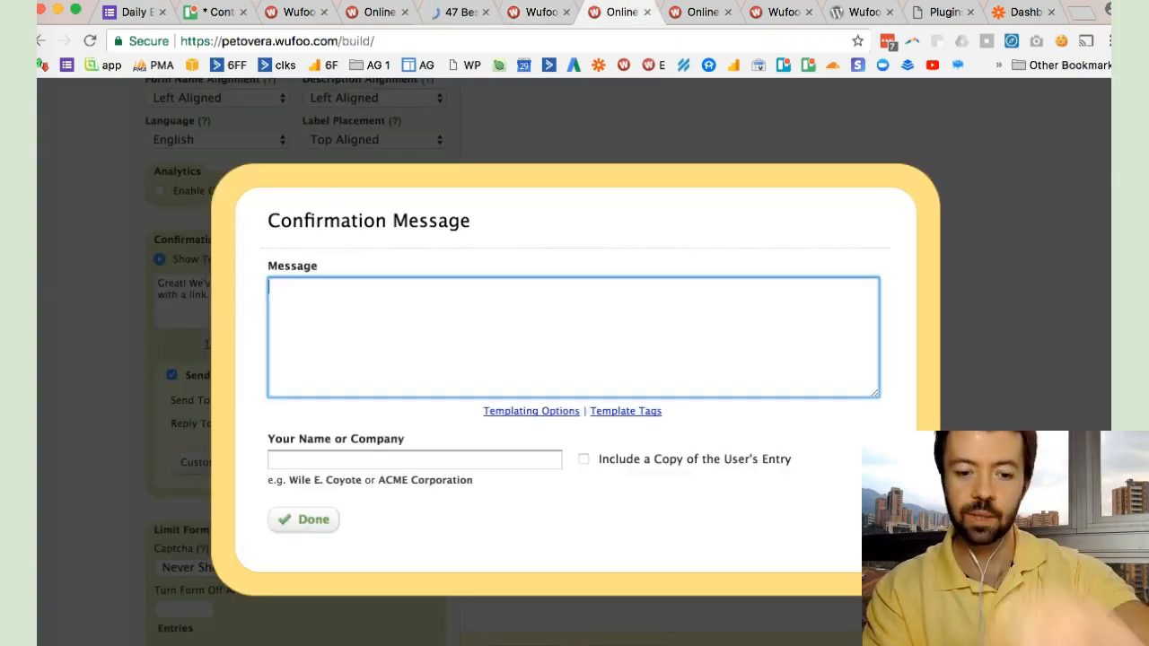
{"action": "type", "text": "test "}
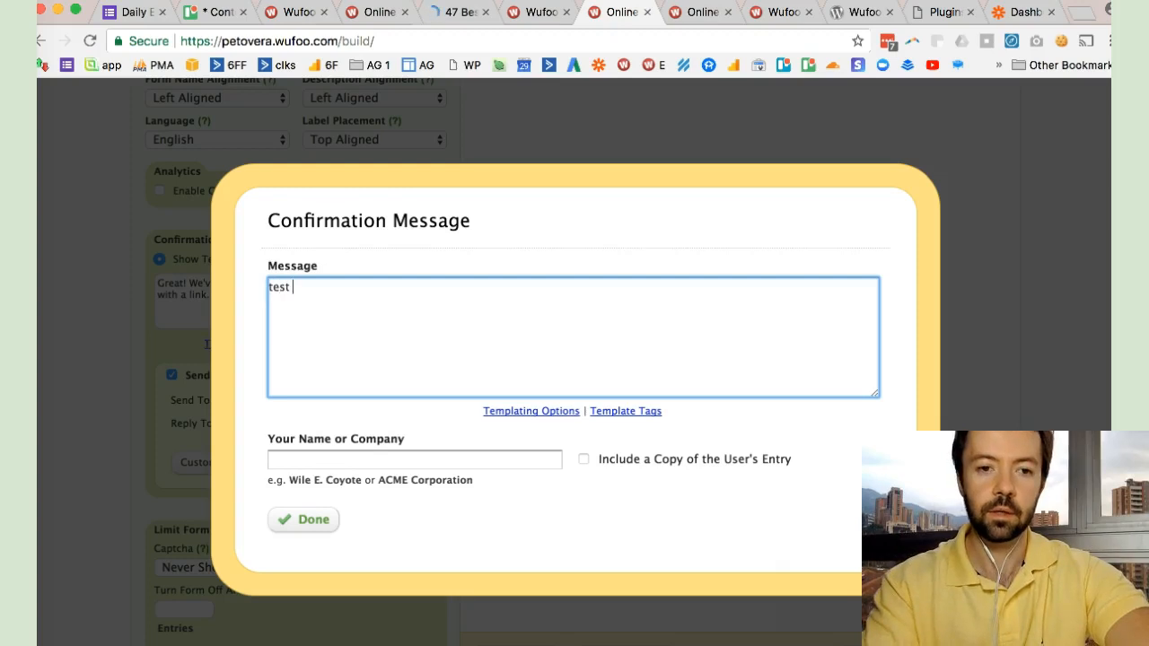
{"action": "type", "text": "goes here"}
{"action": "key", "text": "Return"}
{"action": "key", "text": "super+a"}
{"action": "key", "text": "BackSpace"}
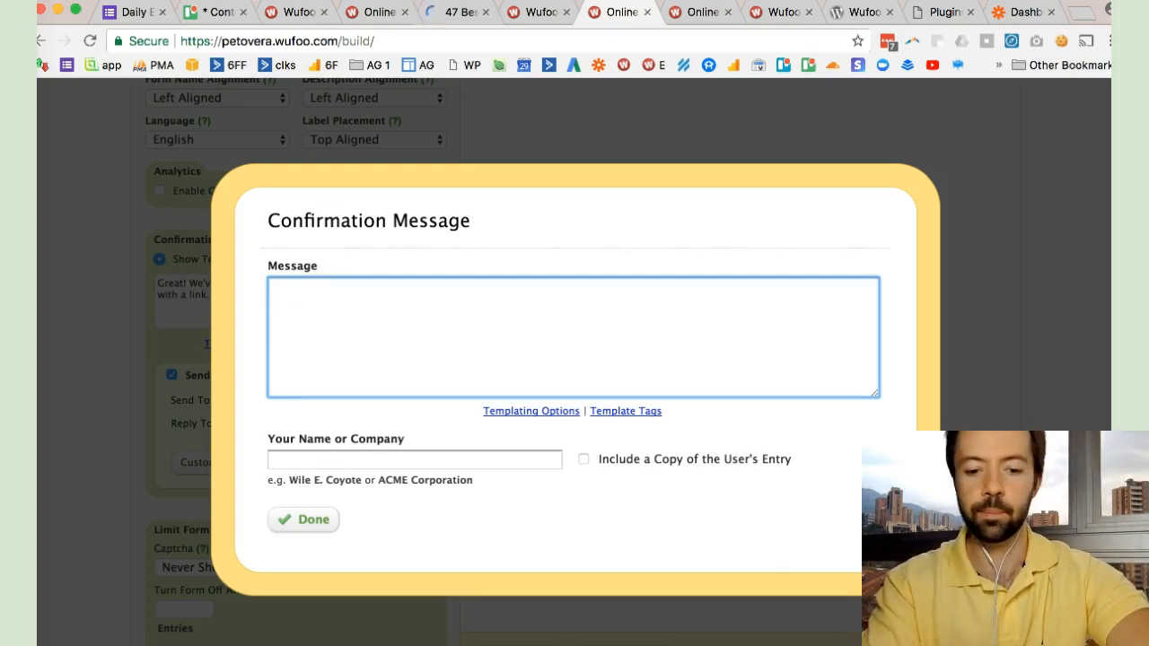
- Write the confirmation email message as placeholder lines "TITLE", "Link back to article --> LINK" and "TEXT", separated by blank lines
{"action": "type", "text": "TITLE"}
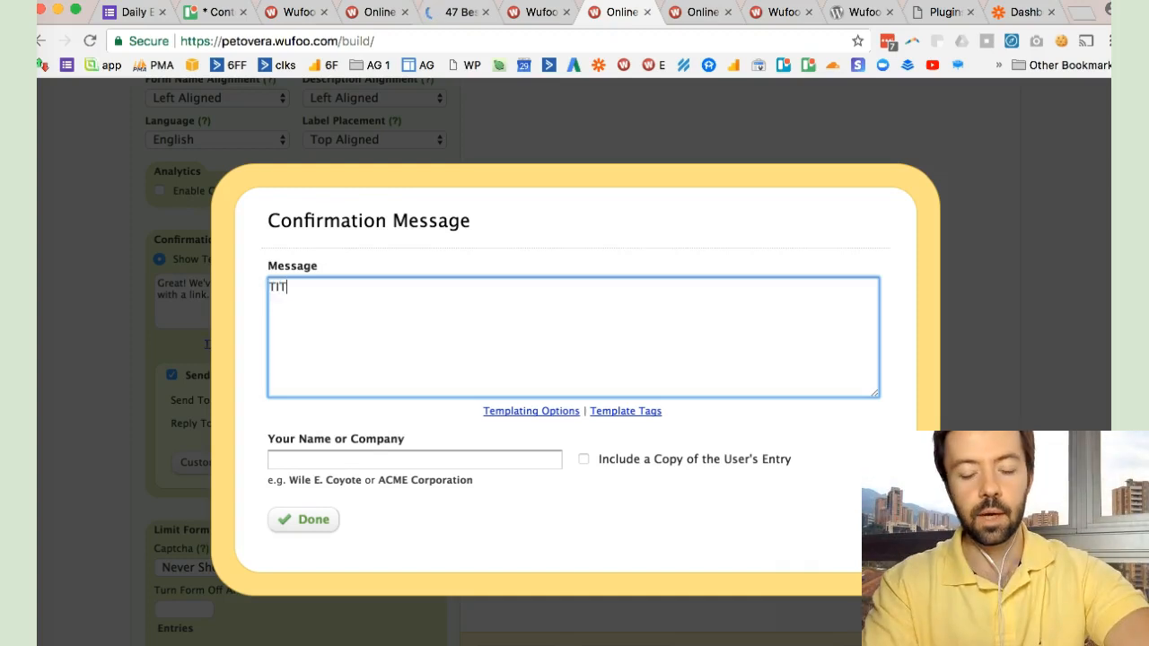
{"action": "key", "text": "Return"}
{"action": "key", "text": "Return"}
{"action": "type", "text": "L"}
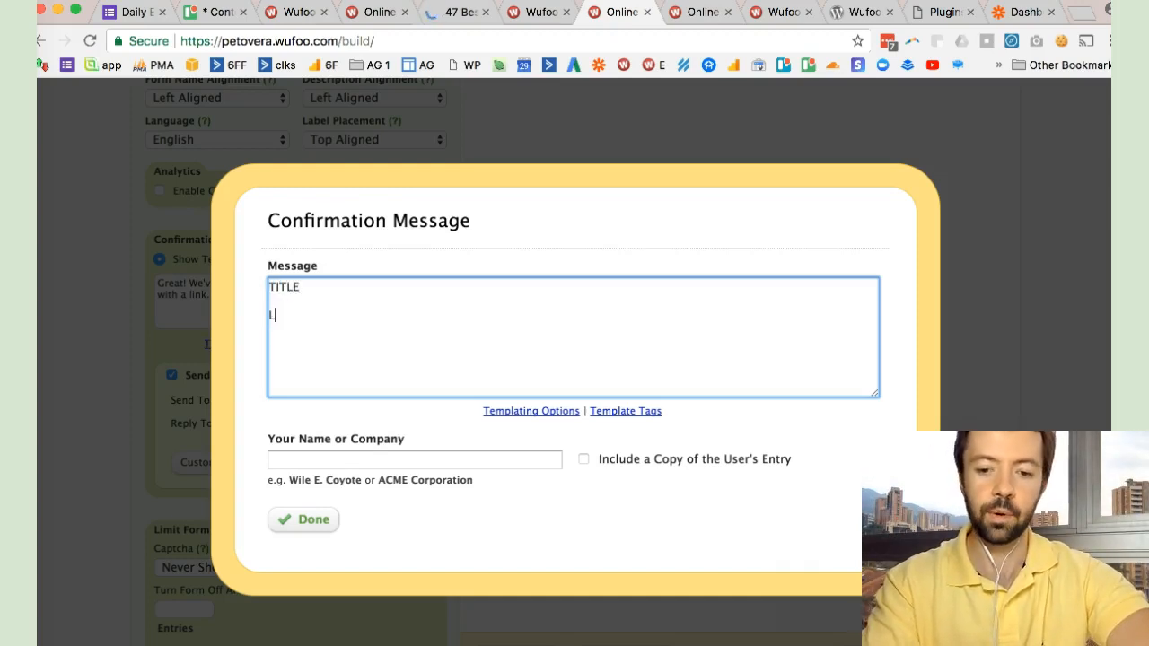
{"action": "type", "text": "inked"}
{"action": "key", "text": "BackSpace"}
{"action": "key", "text": "BackSpace"}
{"action": "type", "text": "back "}
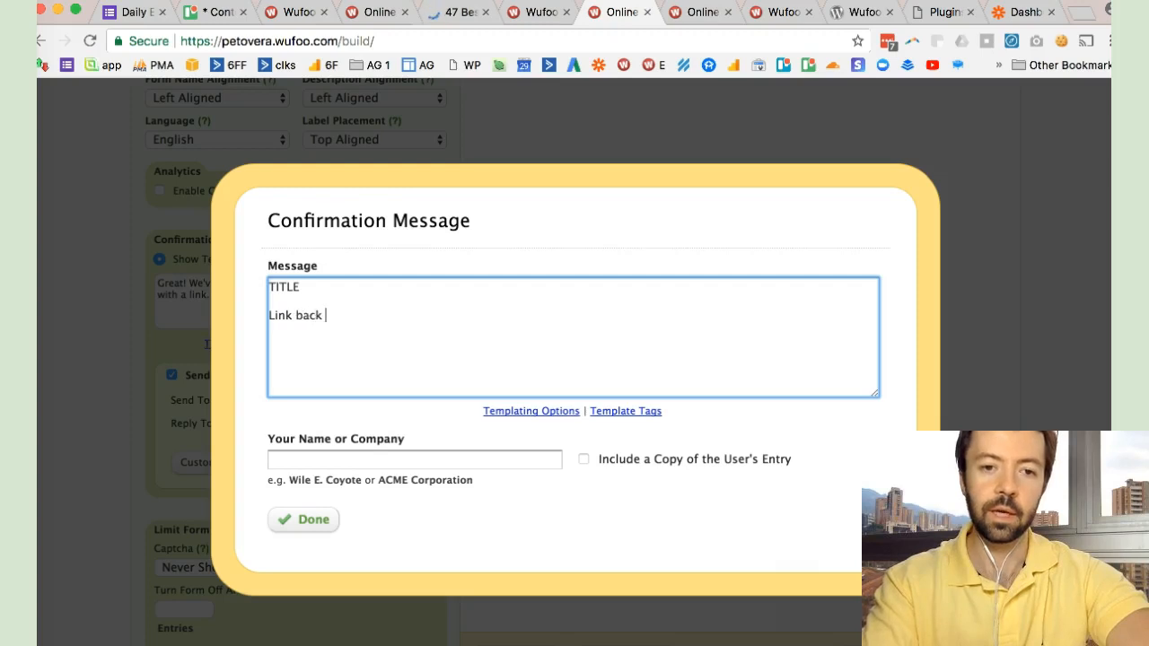
{"action": "type", "text": "to article --"}
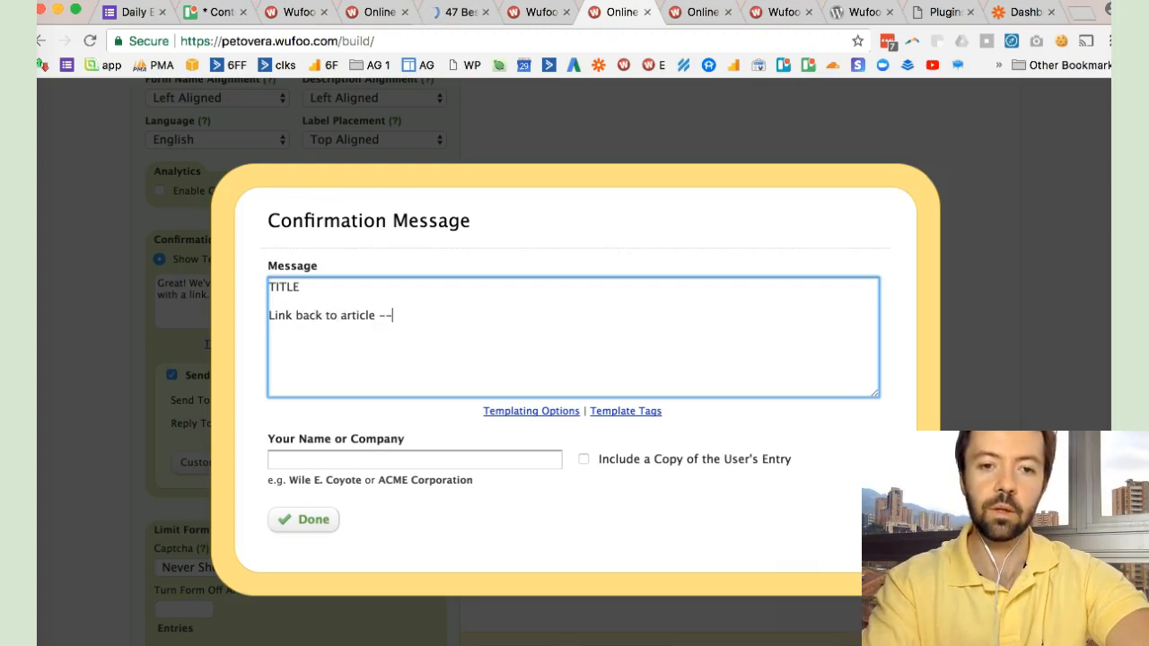
{"action": "type", "text": "> LINK"}
{"action": "key", "text": "Return"}
{"action": "key", "text": "Return"}
{"action": "type", "text": "TEXT"}
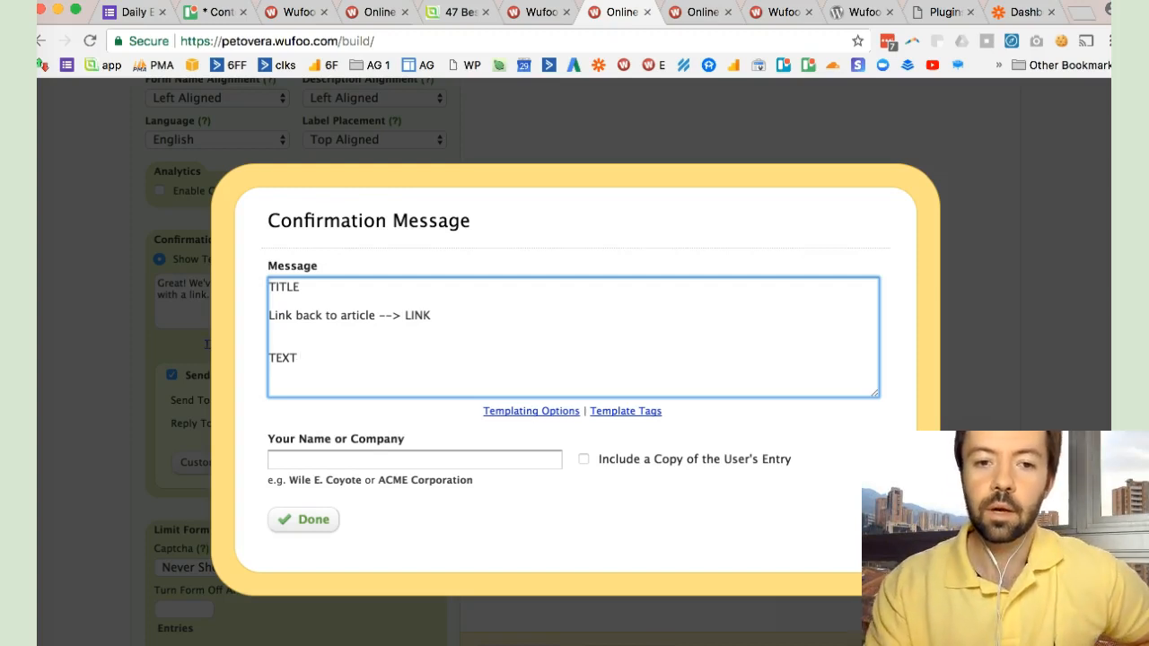
{"action": "left_click", "coordinate": [414, 459]}
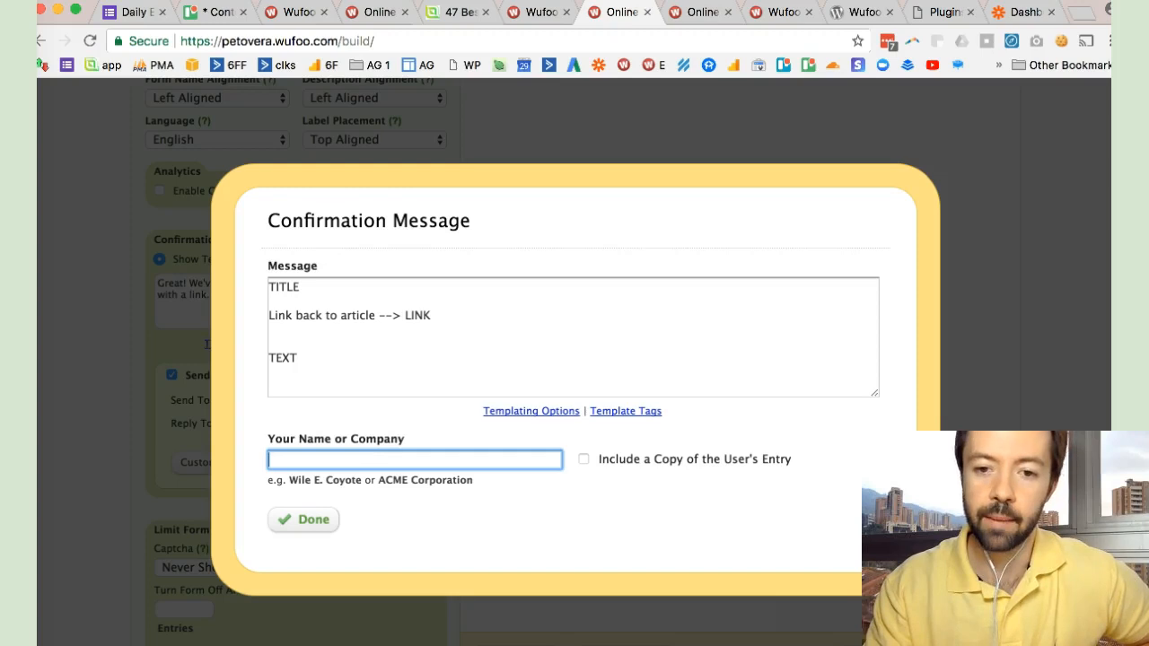
- View the live form "Grab a copy of this article to read later" and submit a test entry with an email address
{"action": "left_click", "coordinate": [701, 12]}
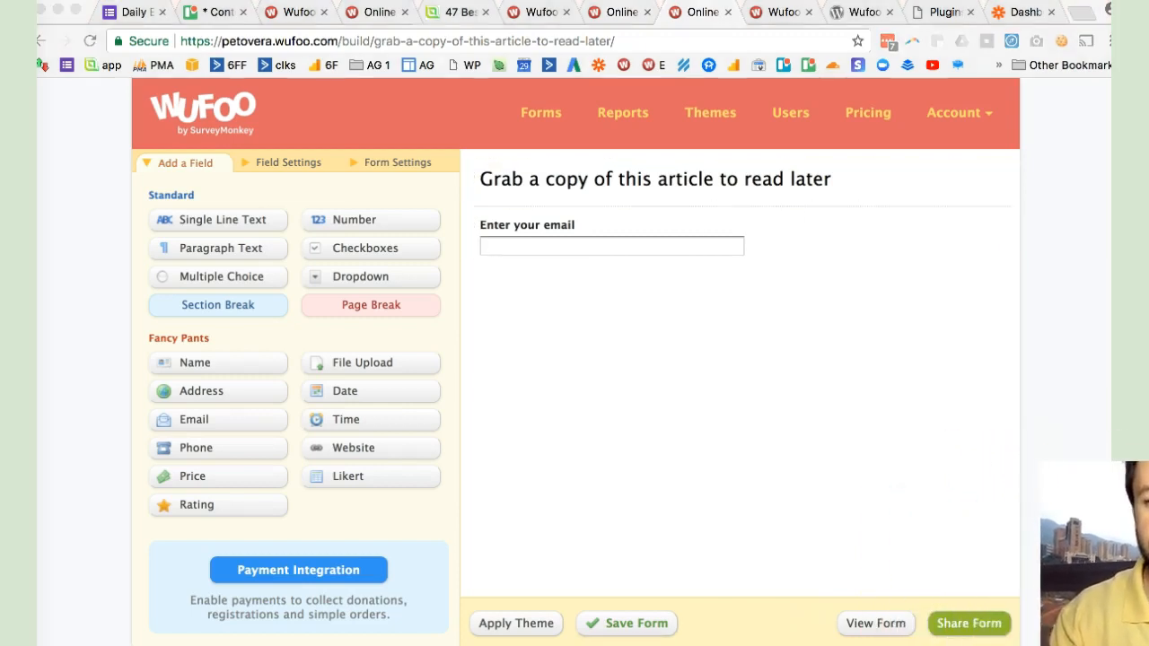
{"action": "left_click", "coordinate": [875, 623]}
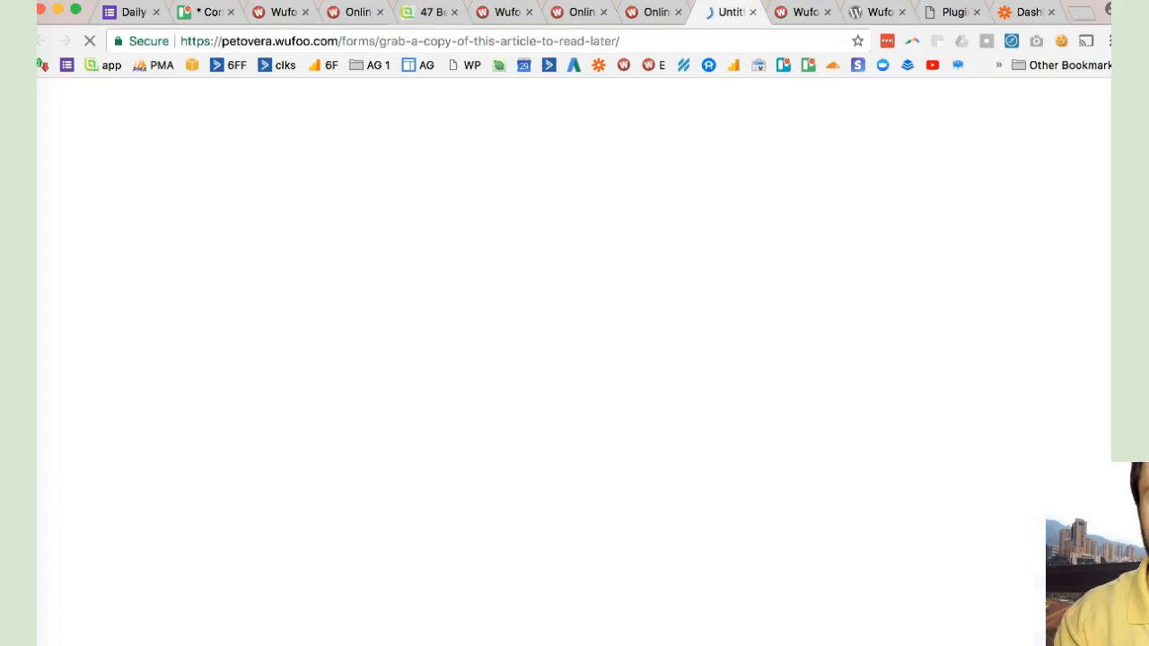
{"action": "left_click", "coordinate": [443, 261]}
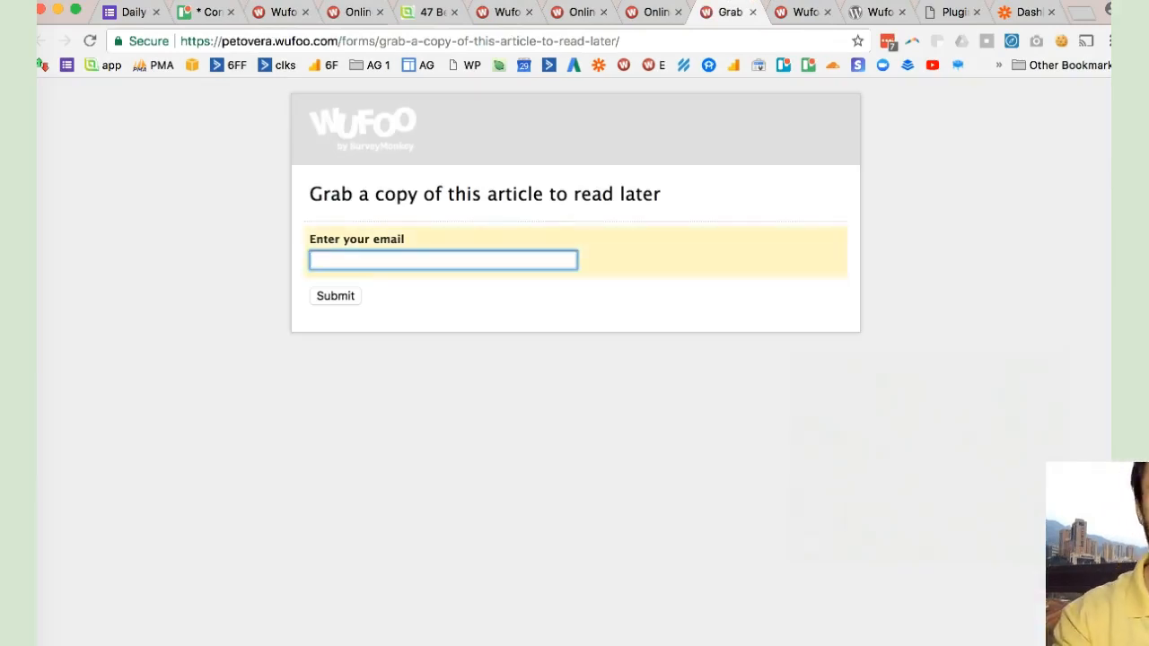
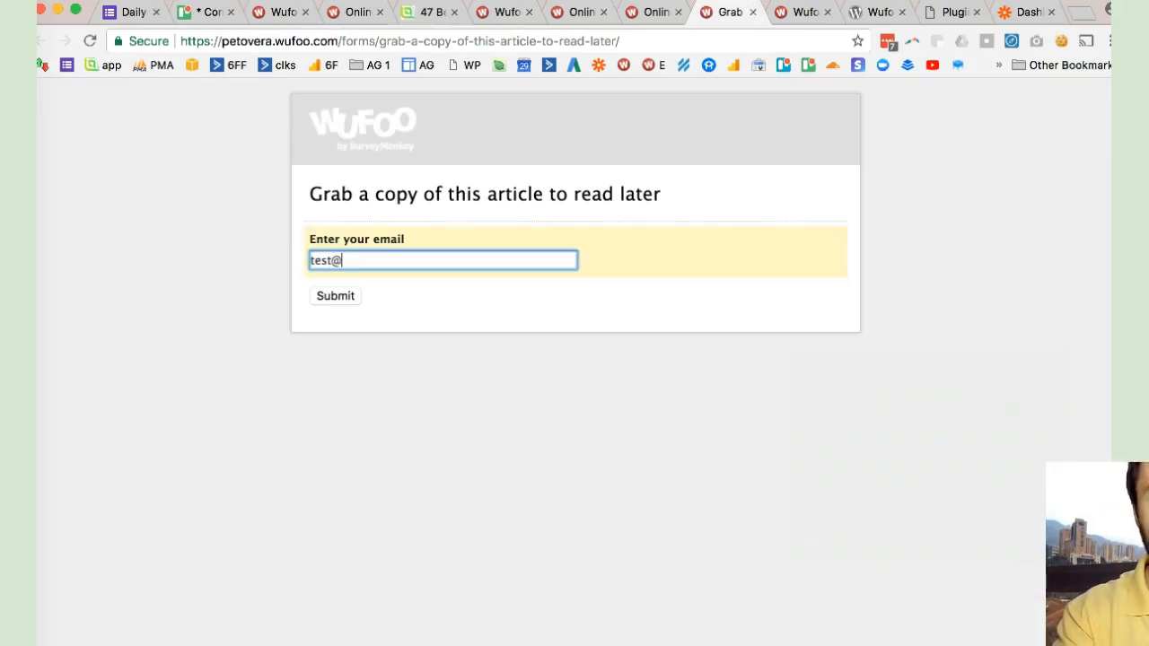
{"action": "key", "text": "Return"}
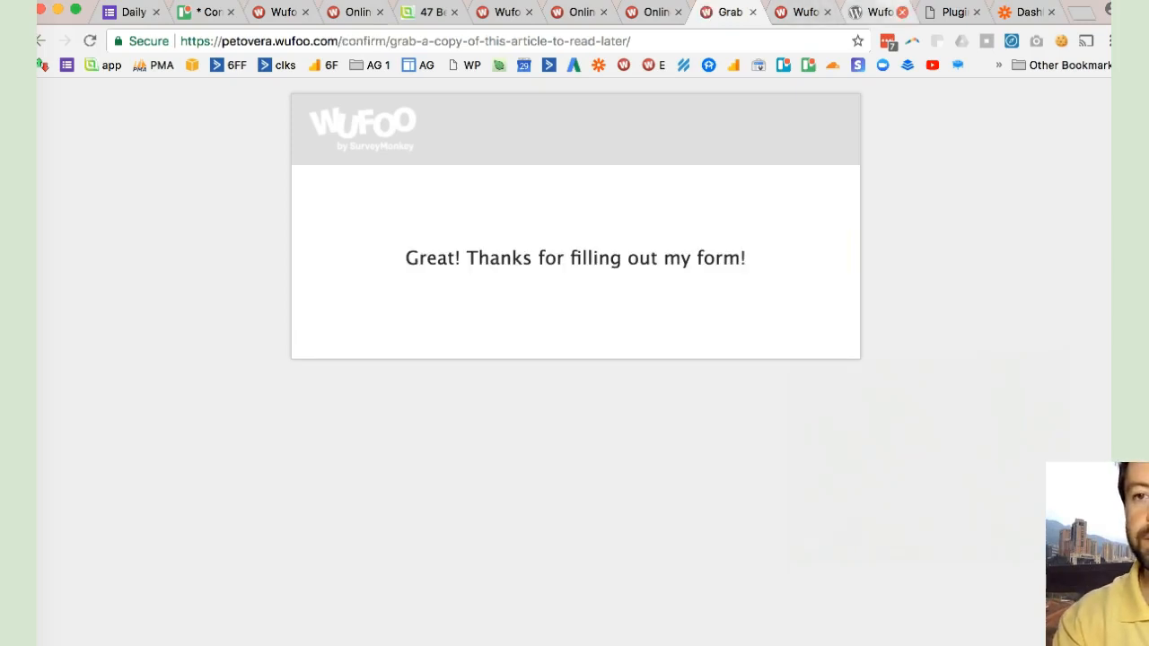
- Switch to the Zapier dashboard and make a new zap with Wufoo as its trigger app
{"action": "left_click_drag", "start_coordinate": [1026, 12], "coordinate": [804, 12]}
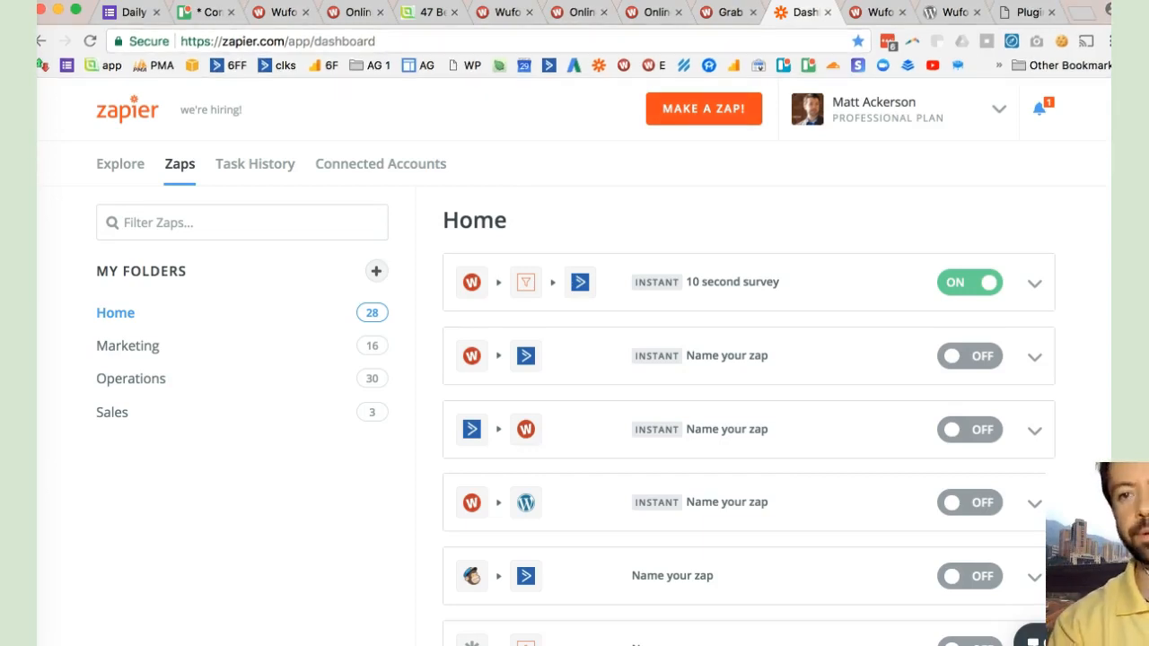
{"action": "left_click", "coordinate": [704, 108]}
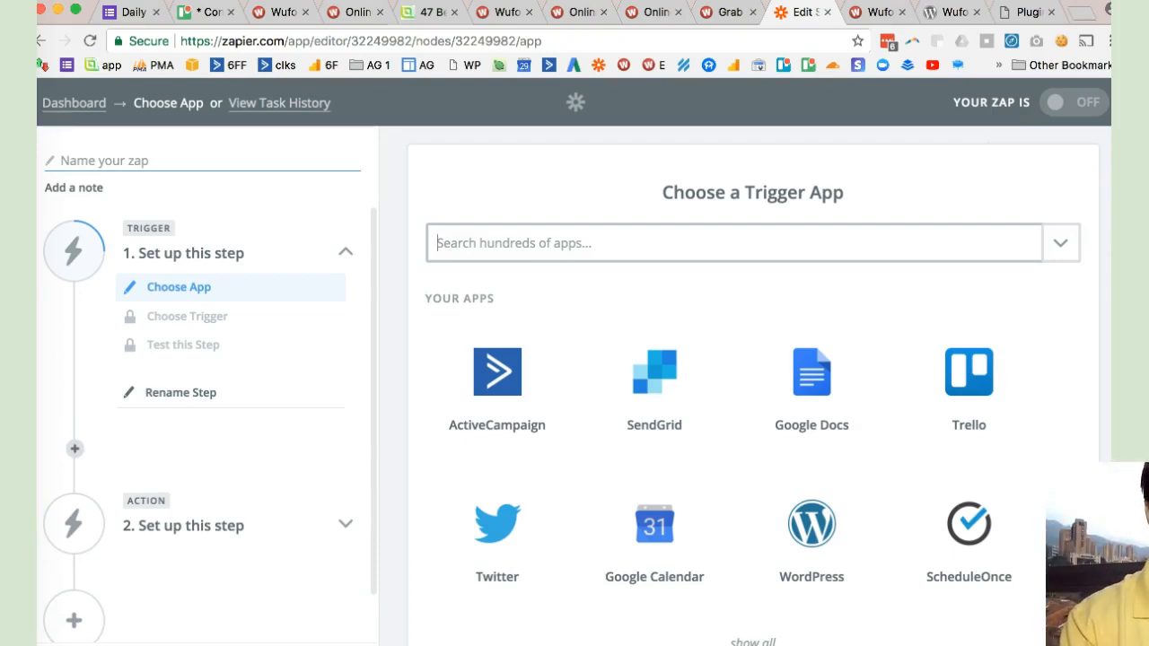
{"action": "left_click", "coordinate": [734, 243]}
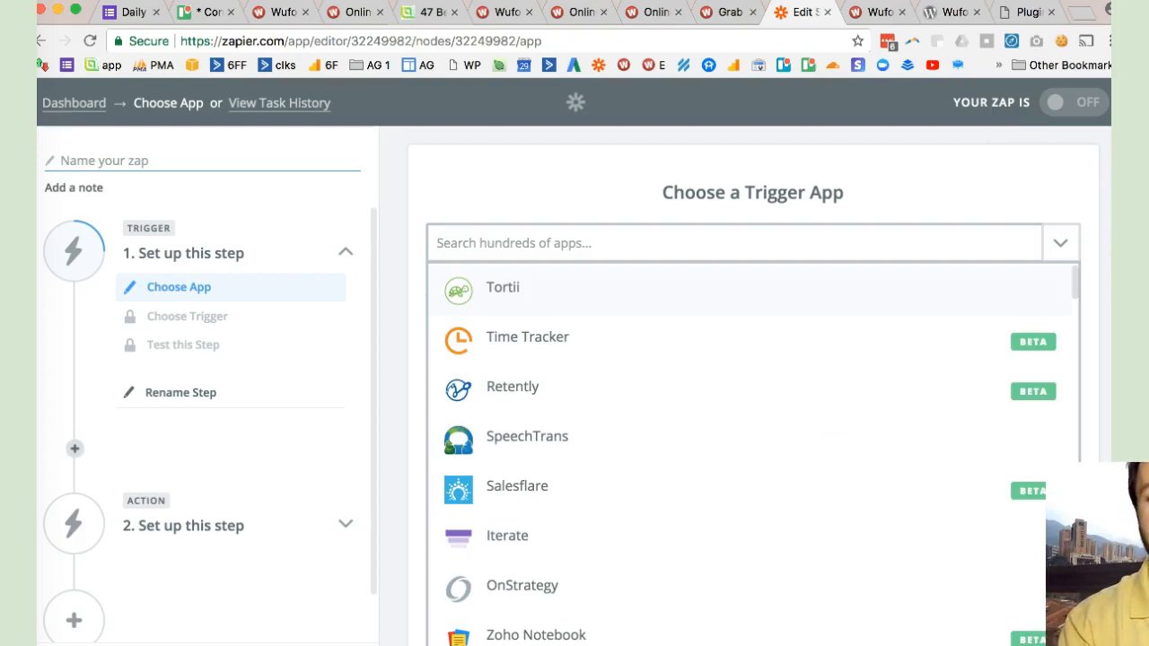
{"action": "key", "text": "Escape"}
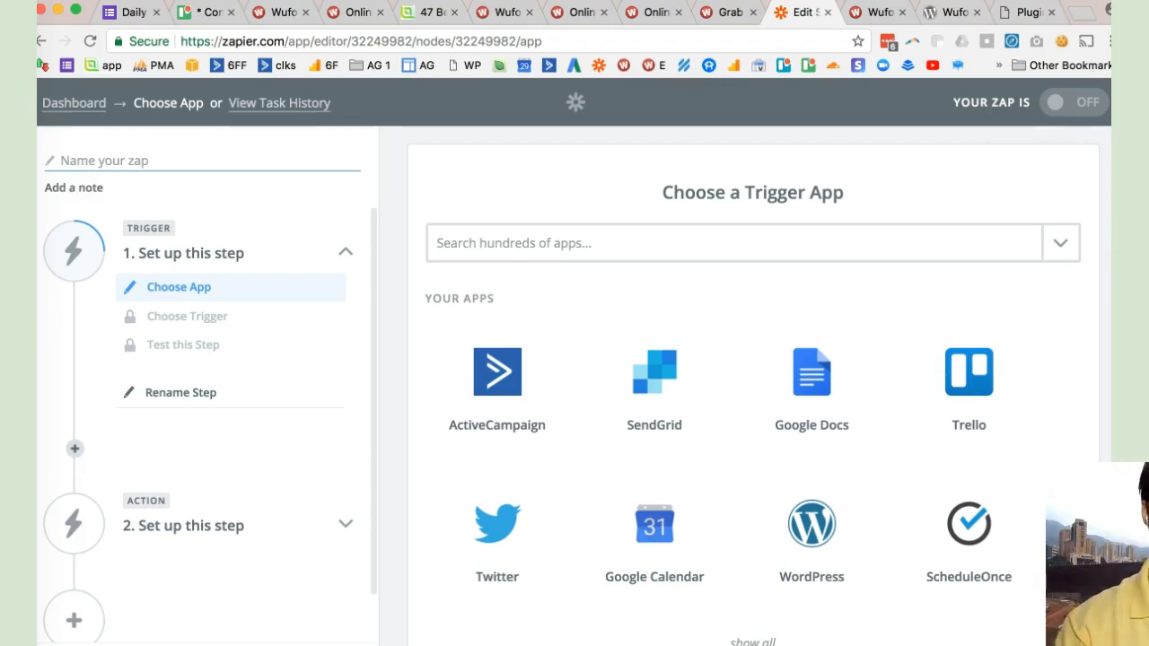
{"action": "left_click", "coordinate": [734, 243]}
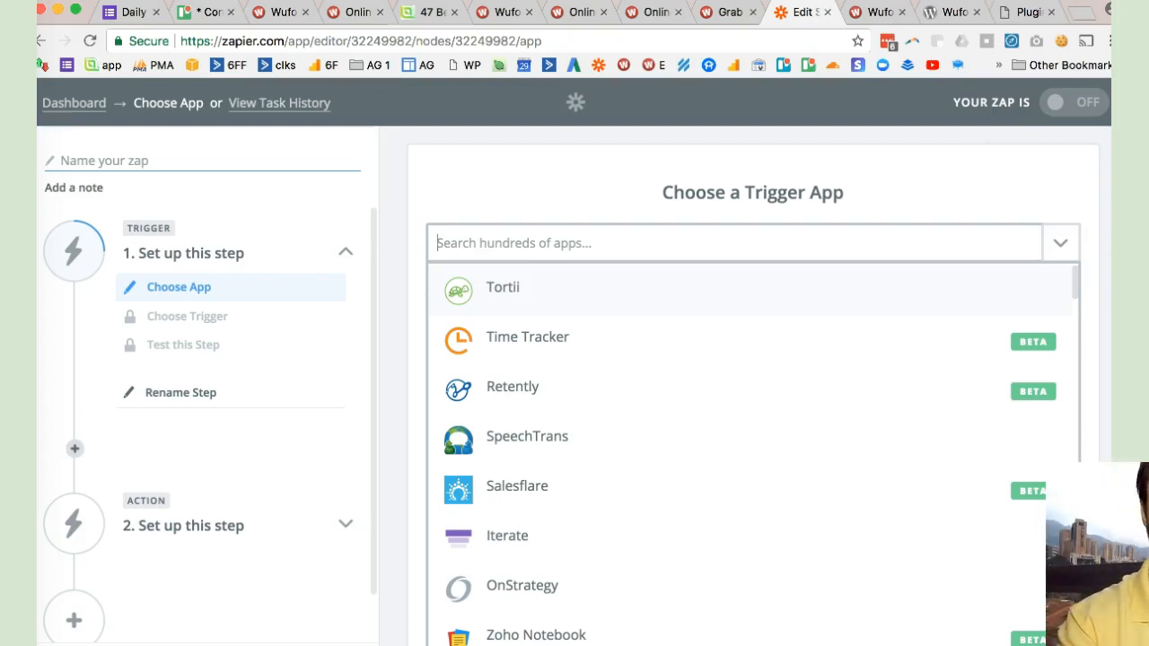
{"action": "type", "text": "wuf"}
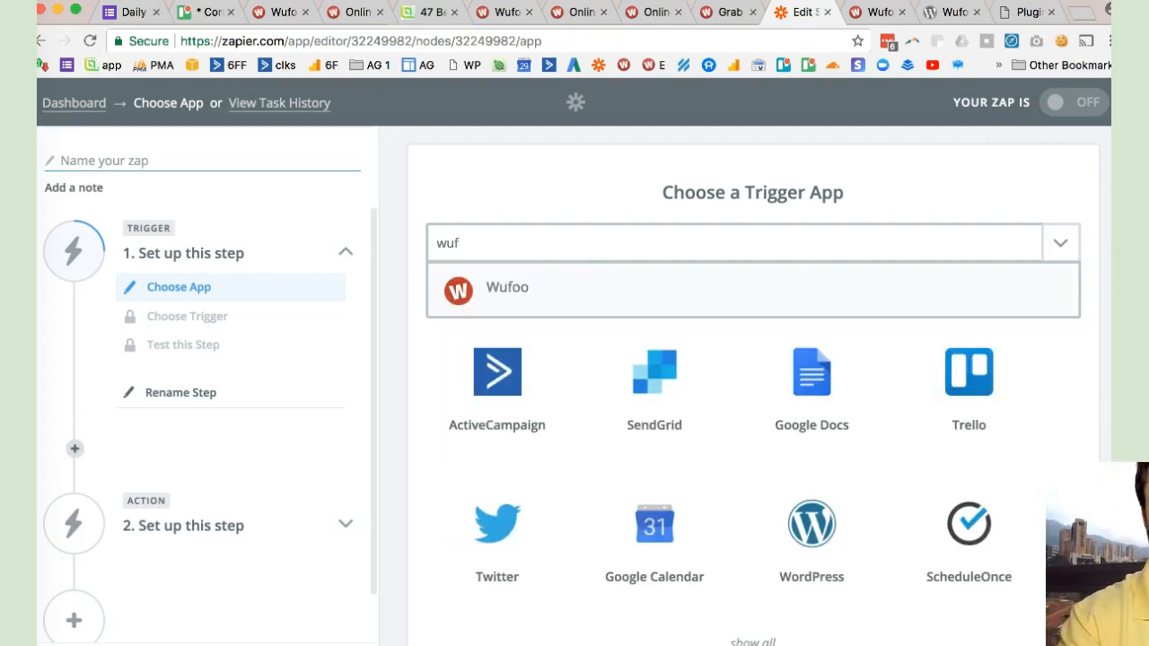
{"action": "key", "text": "Return"}
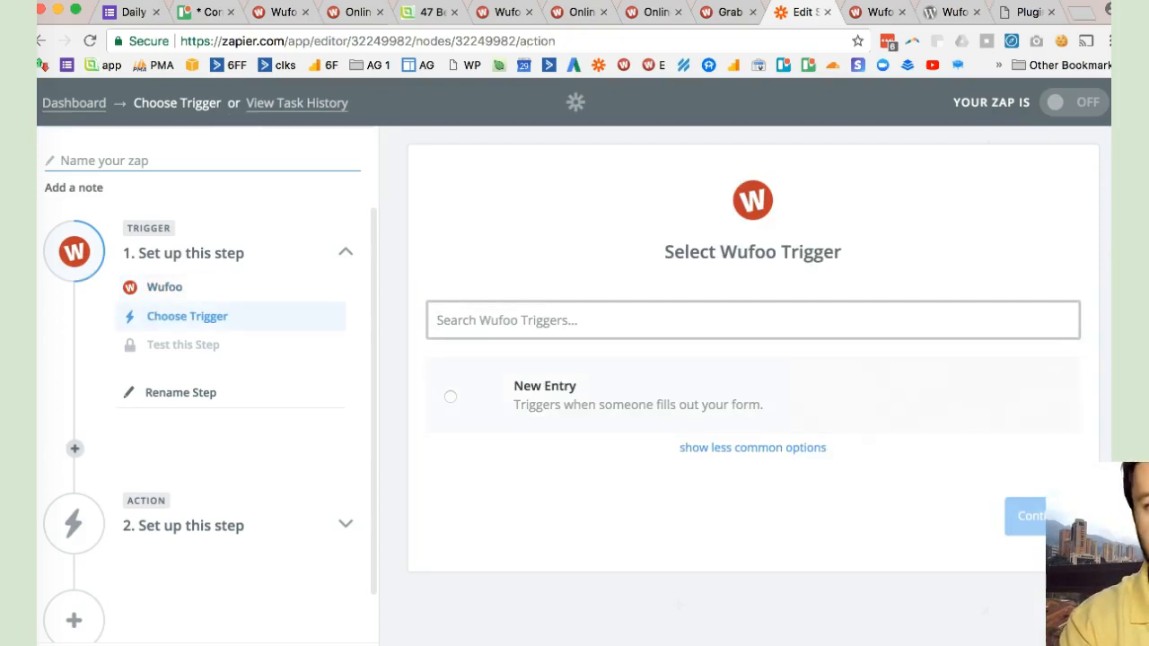
- Use New Entry as the Wufoo trigger and continue to the account selection
{"action": "key", "text": "Return"}
{"action": "left_click_drag", "start_coordinate": [1095, 511], "coordinate": [1138, 585]}
{"action": "left_click", "coordinate": [1022, 516]}
{"action": "left_click", "coordinate": [1022, 516]}
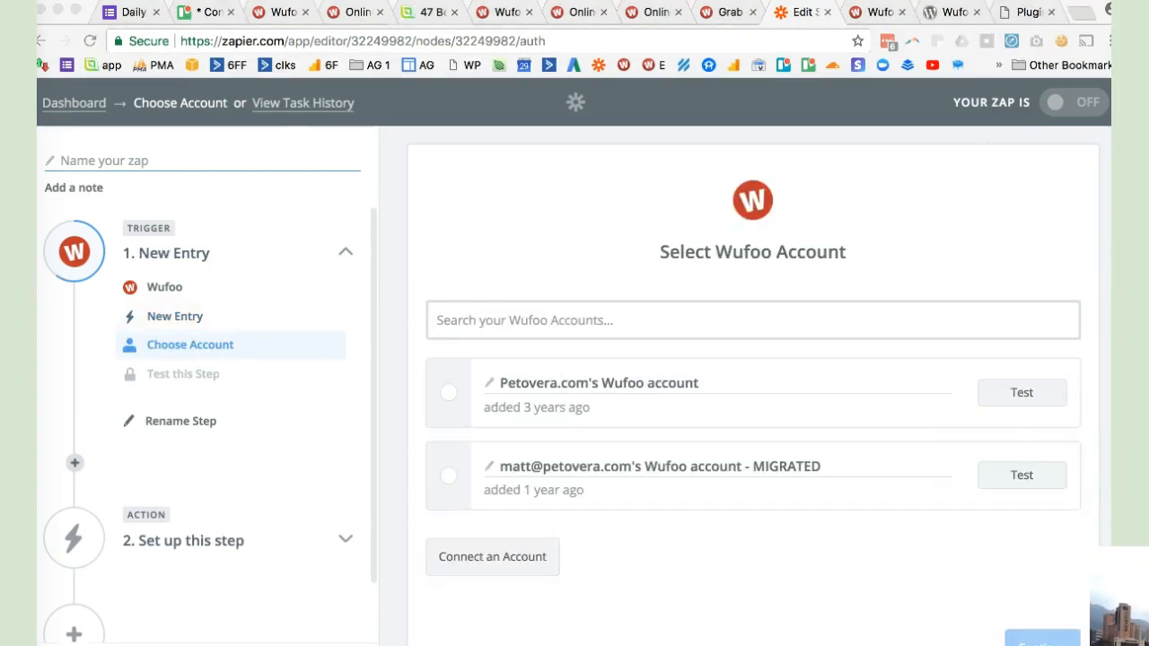
- Select Petovera.com's Wufoo account for the trigger and continue to its options
{"action": "left_click", "coordinate": [438, 320]}
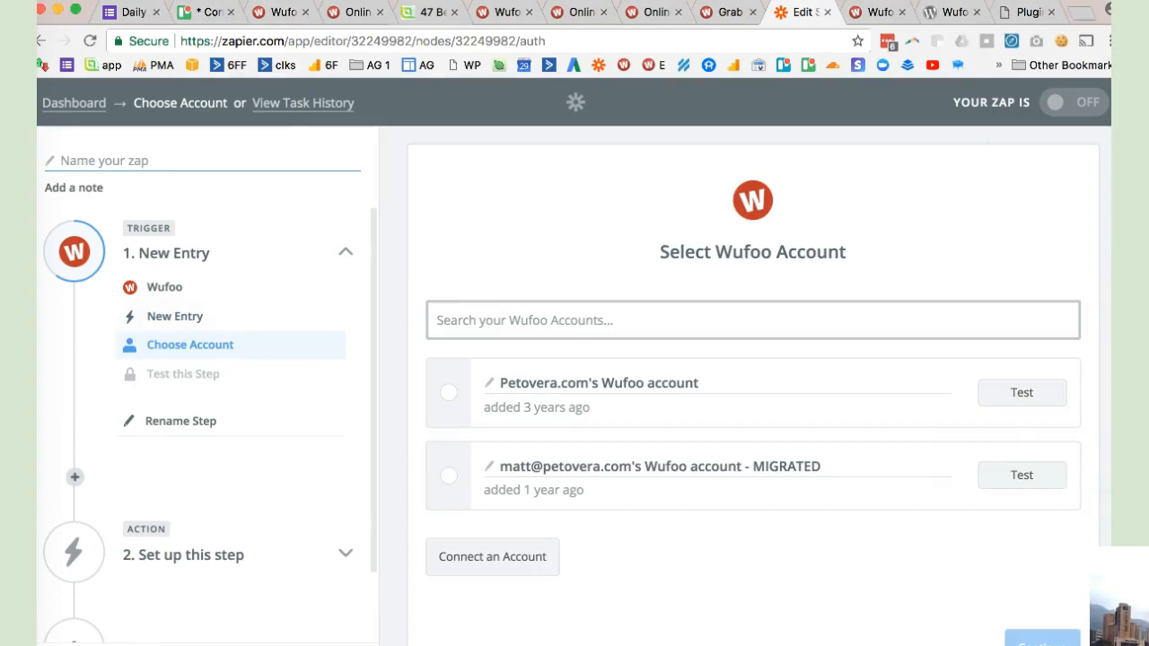
{"action": "left_click", "coordinate": [448, 392]}
{"action": "mouse_move", "coordinate": [1122, 594]}
{"action": "left_mouse_down"}
{"action": "mouse_move", "coordinate": [964, 570]}
{"action": "mouse_move", "coordinate": [1120, 602]}
{"action": "left_mouse_up"}
{"action": "left_click", "coordinate": [1020, 632]}
{"action": "left_click", "coordinate": [1020, 632]}
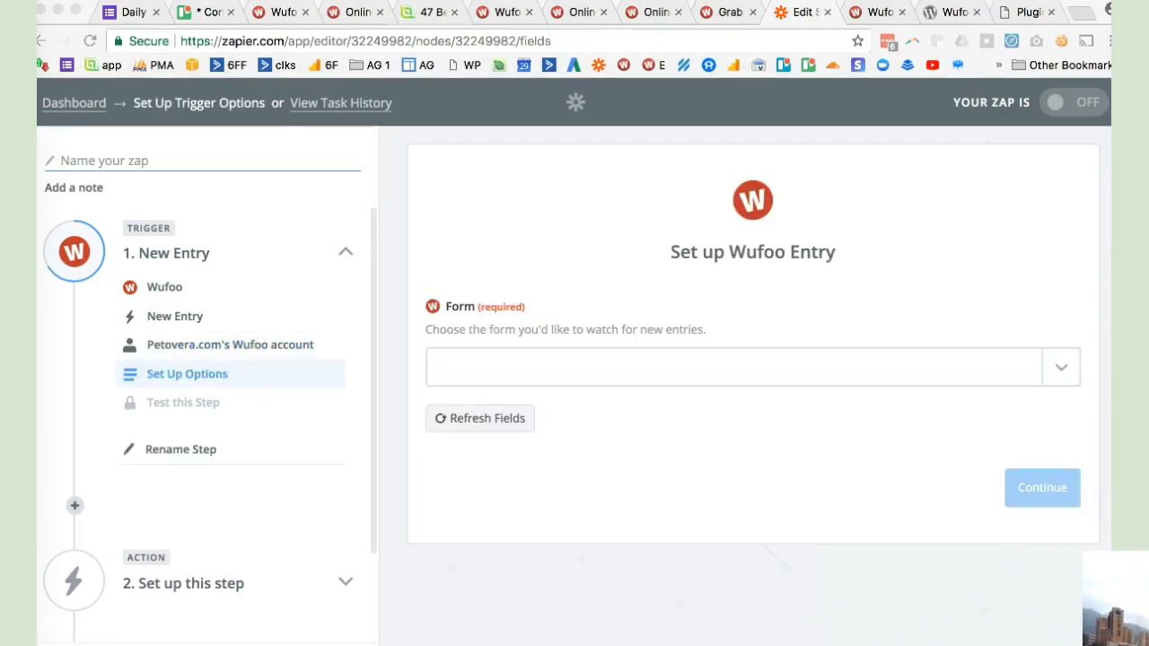
{"action": "left_click", "coordinate": [1023, 368]}
{"action": "left_click", "coordinate": [1061, 367]}
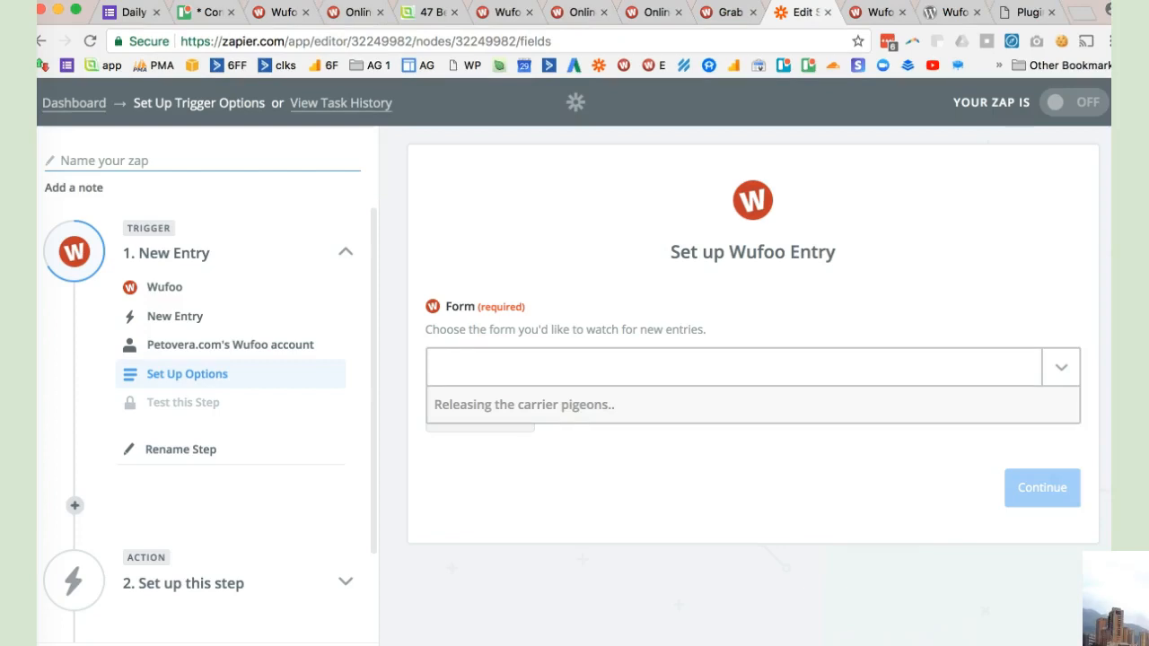
{"action": "left_click", "coordinate": [1061, 367]}
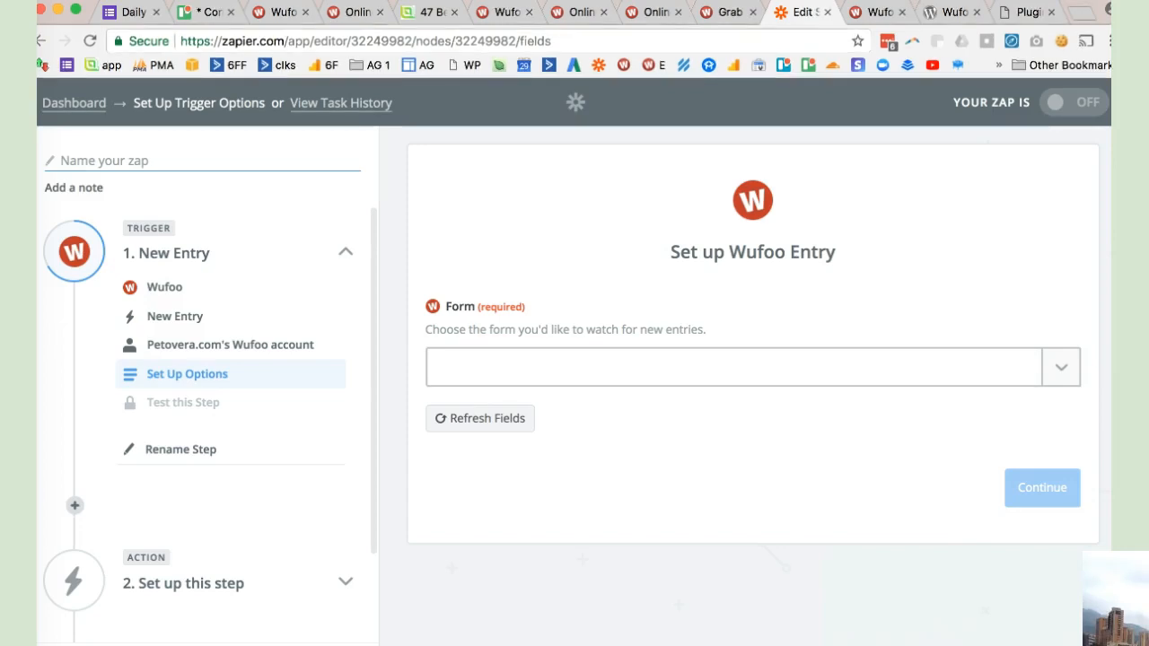
{"action": "left_click", "coordinate": [1061, 367]}
{"action": "left_click", "coordinate": [230, 345]}
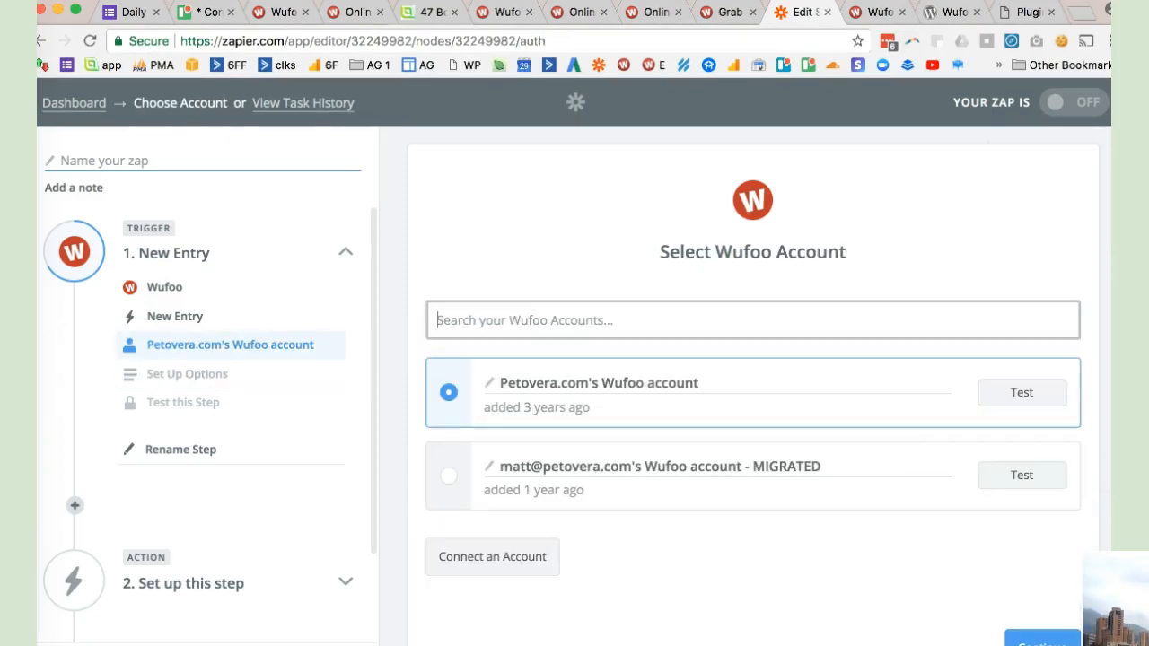
{"action": "left_click", "coordinate": [187, 374]}
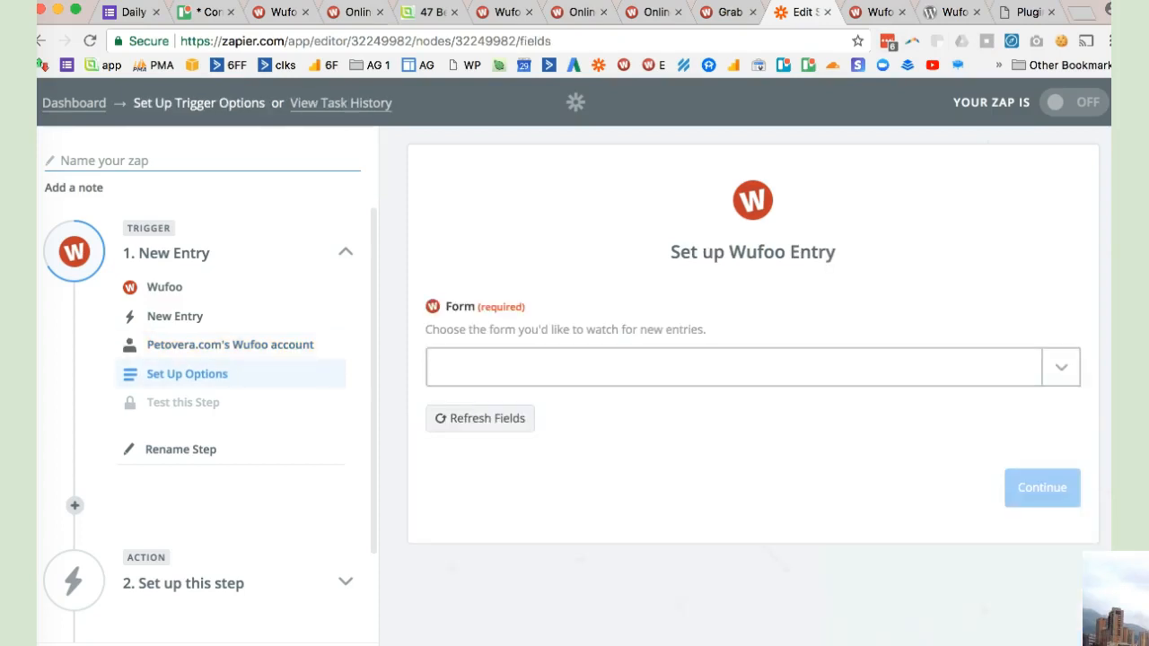
- Set the trigger's form to "Grab a copy of this article to read later" and continue to the trigger test
{"action": "left_click", "coordinate": [734, 367]}
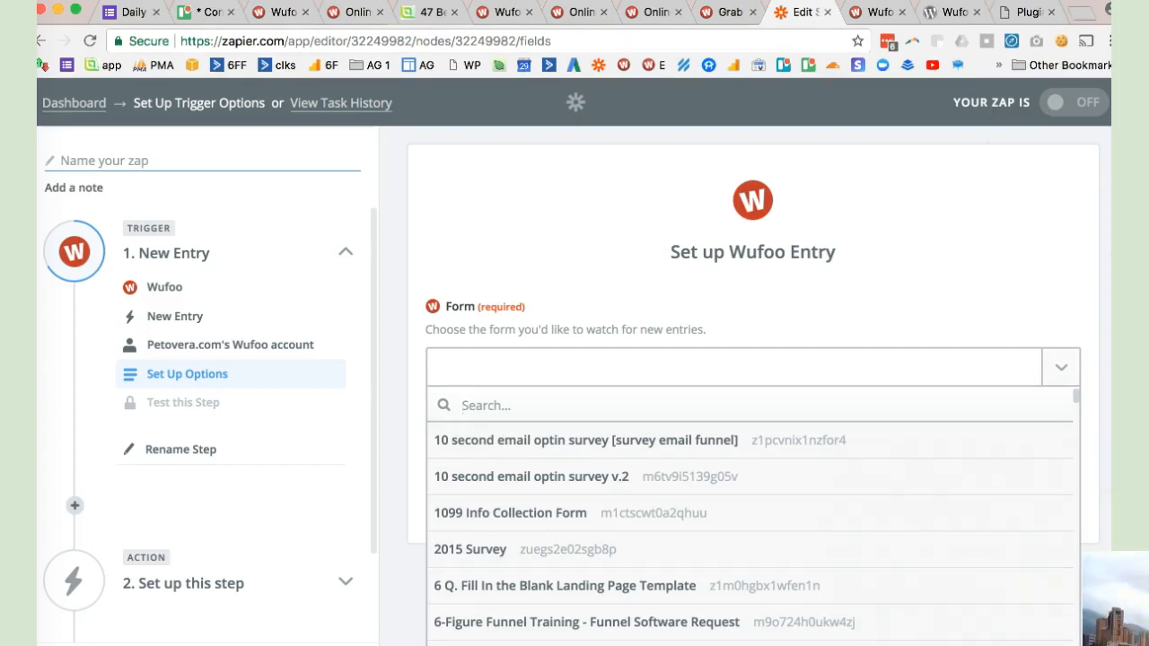
{"action": "type", "text": "grab"}
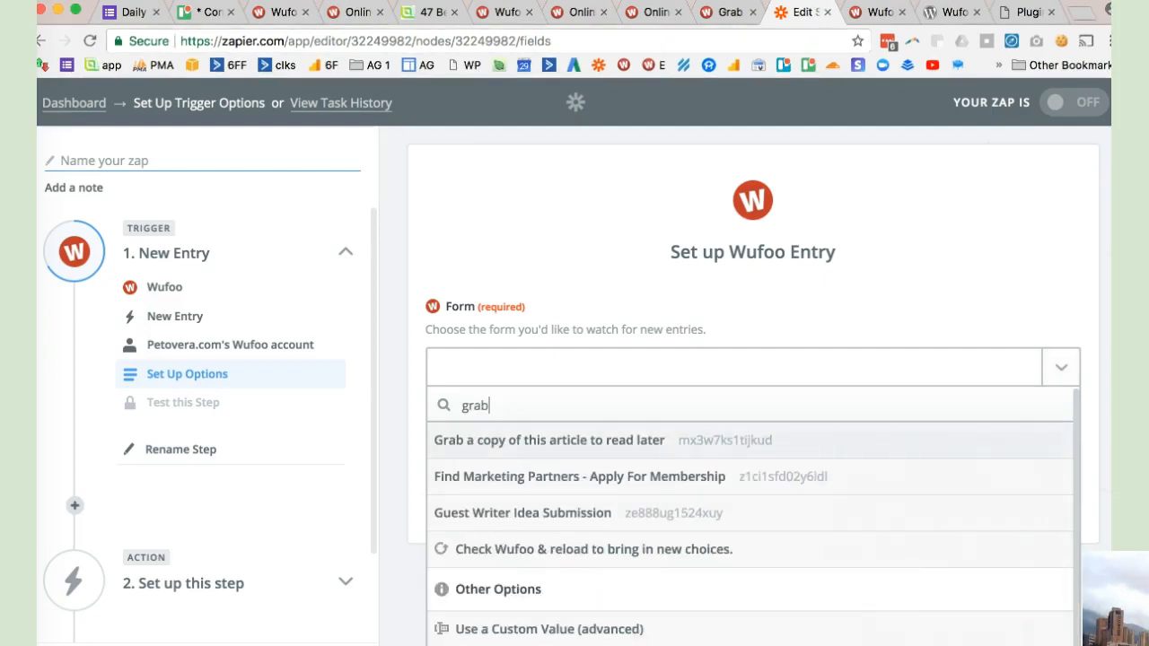
{"action": "key", "text": "Return"}
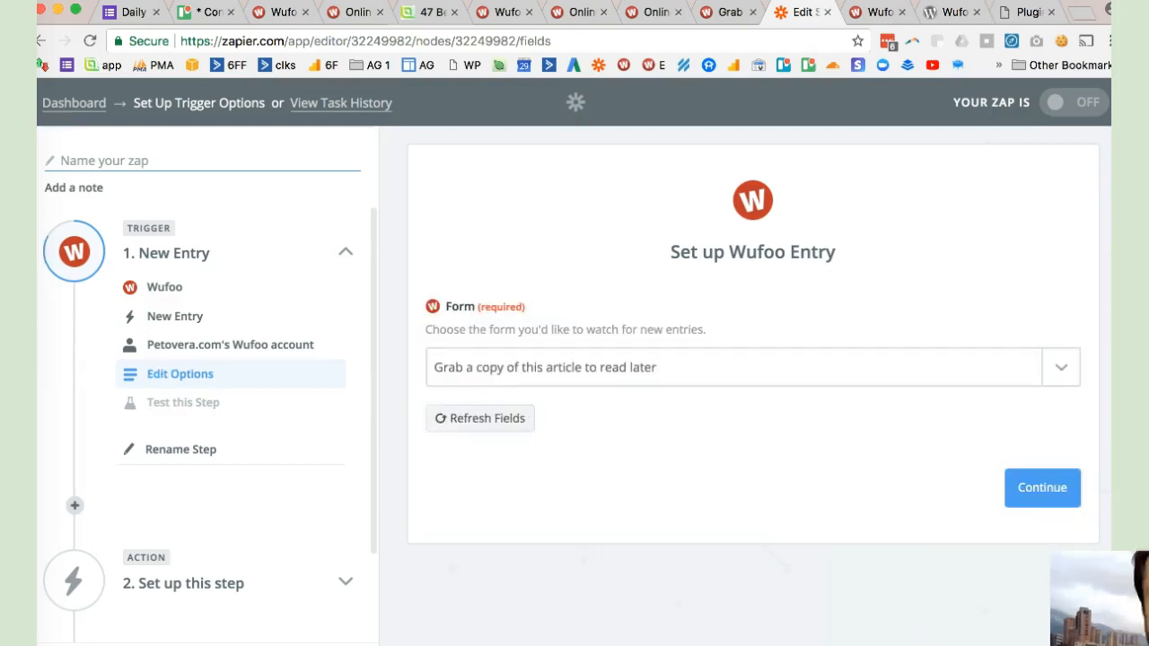
{"action": "left_click", "coordinate": [1042, 489]}
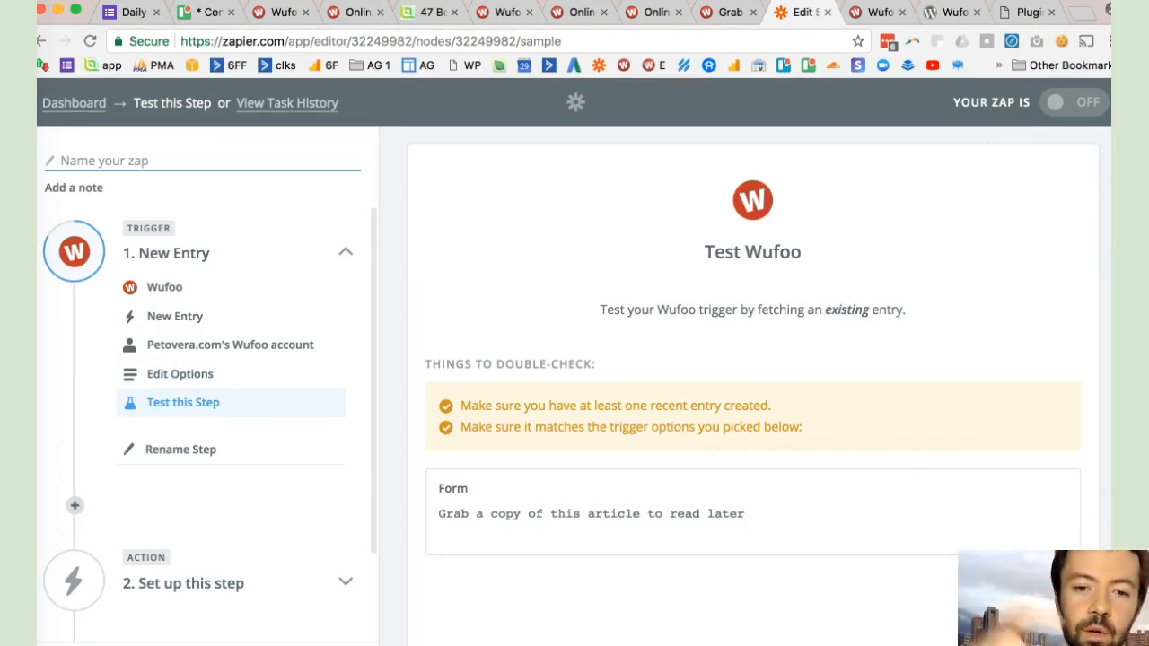
- Test the Wufoo trigger by fetching an existing entry from the form
{"action": "mouse_move", "coordinate": [1032, 596]}
{"action": "left_mouse_down"}
{"action": "mouse_move", "coordinate": [1111, 596]}
{"action": "mouse_move", "coordinate": [1032, 597]}
{"action": "left_mouse_up"}
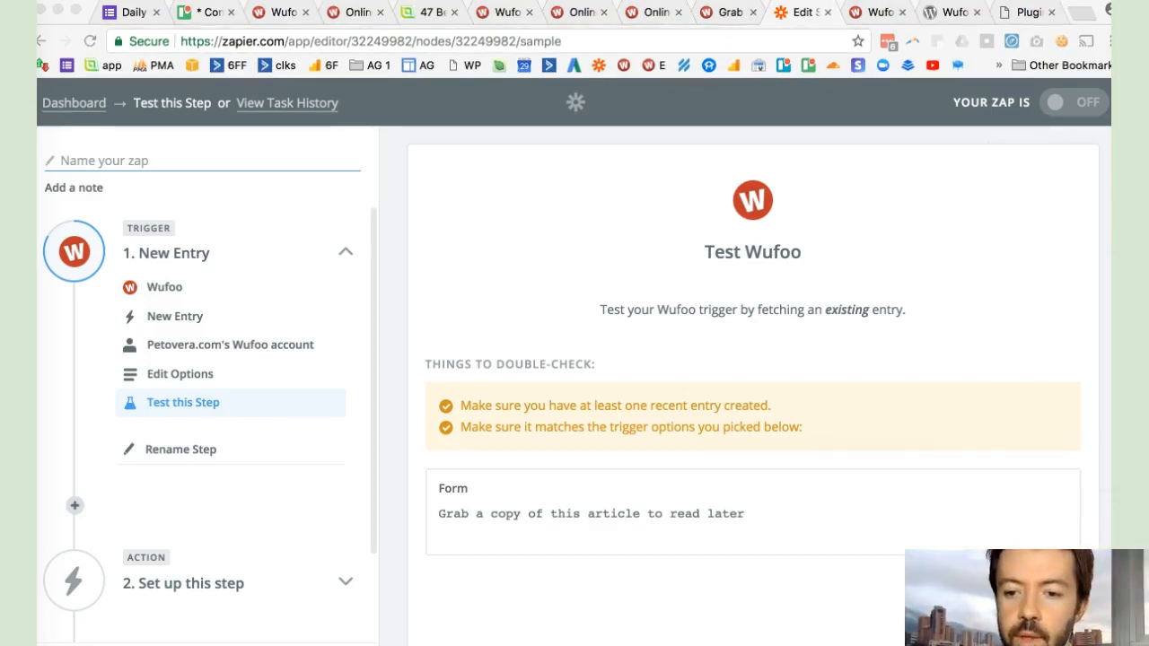
{"action": "key", "text": "super+Tab"}
{"action": "left_click", "coordinate": [1009, 596]}
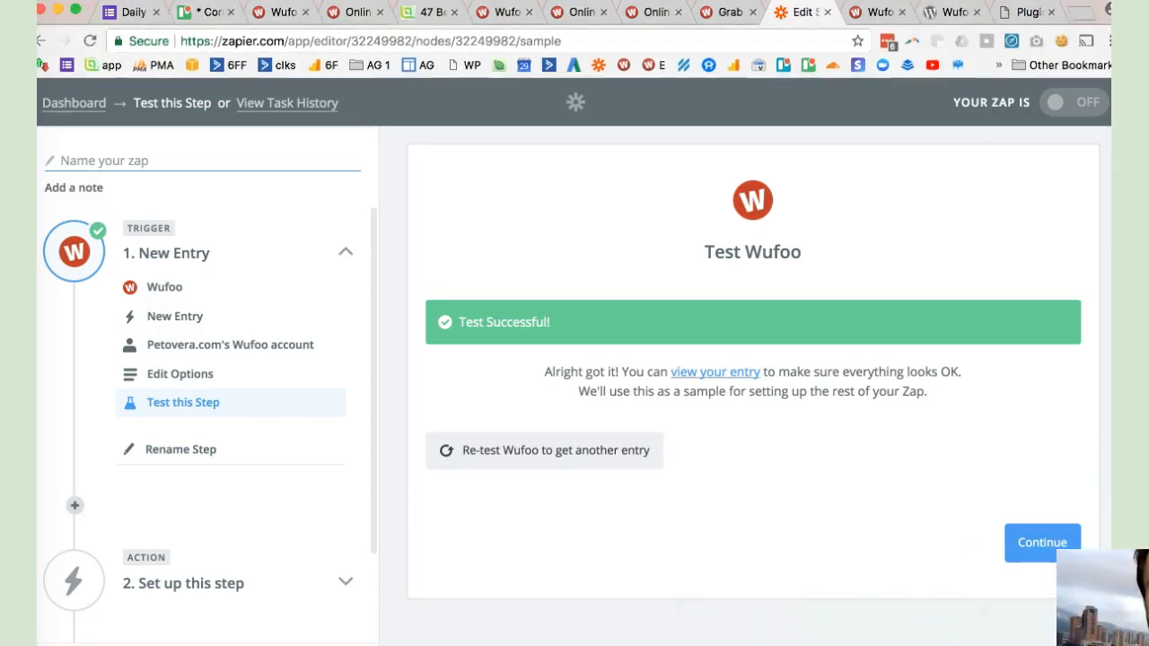
- View the fetched sample entry, check its email field, and continue to the action setup
{"action": "left_click", "coordinate": [716, 370]}
{"action": "scroll", "coordinate": [715, 371], "scroll_direction": "down", "scroll_amount": 2}
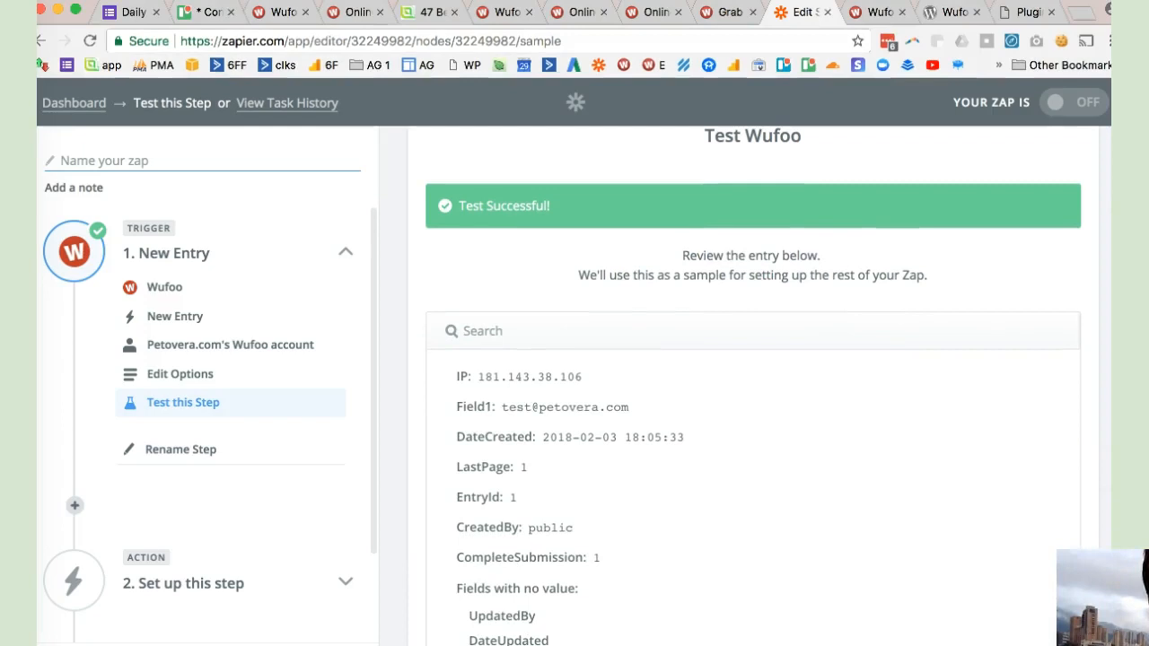
{"action": "left_click_drag", "start_coordinate": [503, 406], "coordinate": [628, 407]}
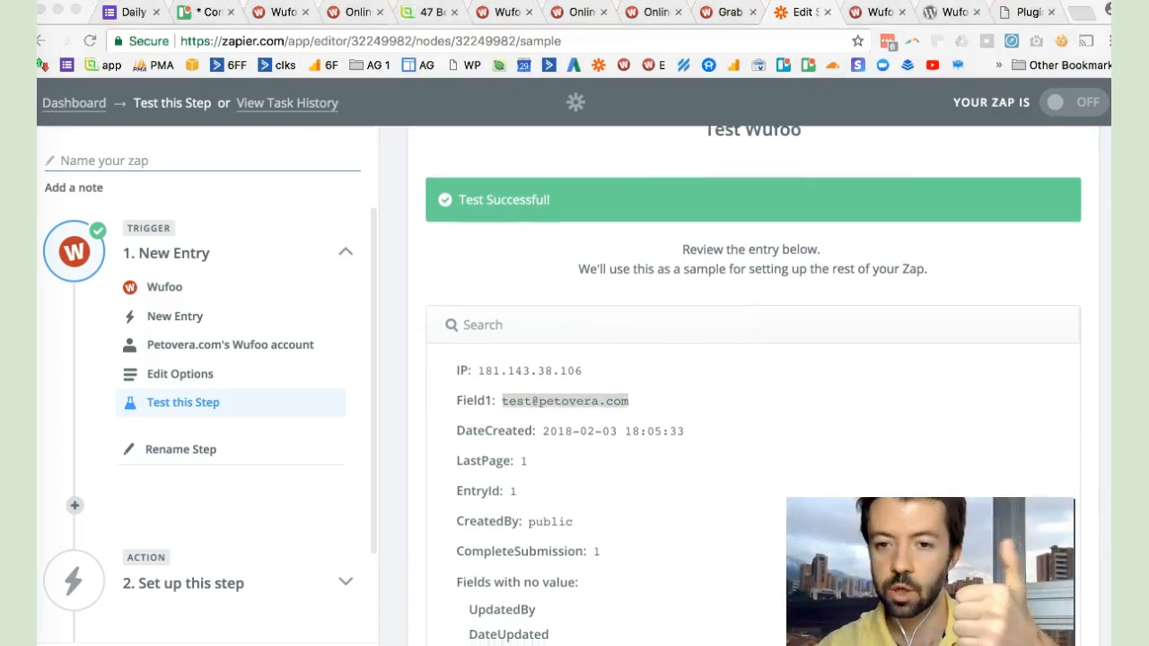
{"action": "scroll", "coordinate": [752, 358], "scroll_direction": "down", "scroll_amount": 4}
{"action": "left_click", "coordinate": [1030, 570]}
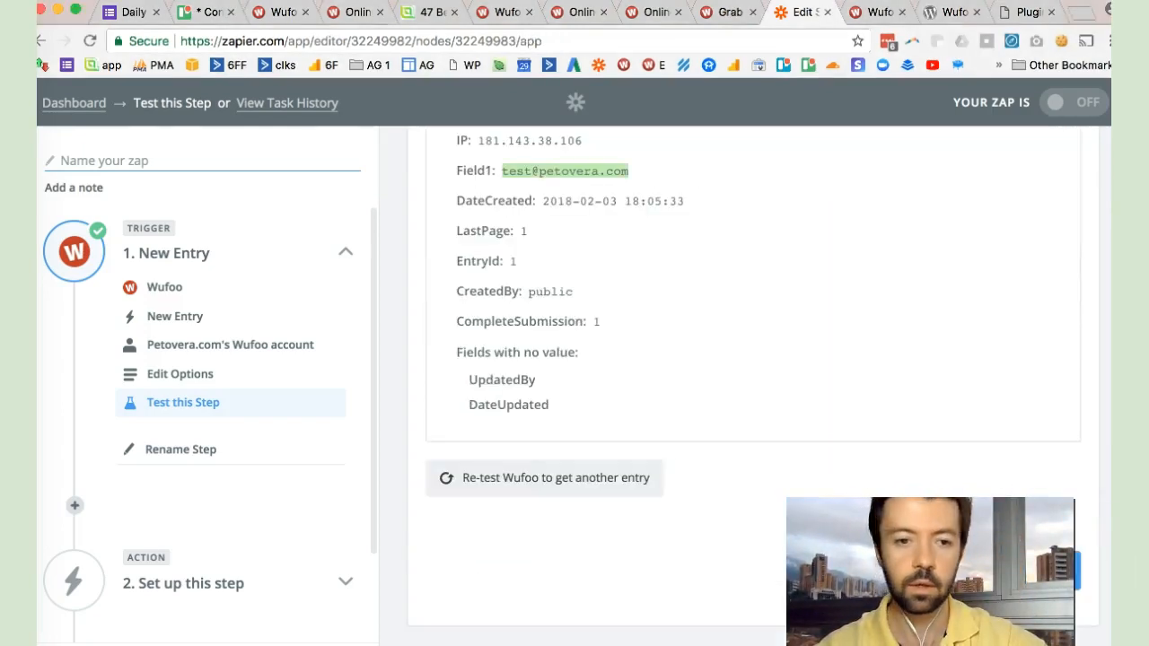
- Search the action apps for "active" and choose ActiveCampaign as the zap's action app
{"action": "left_click", "coordinate": [734, 243]}
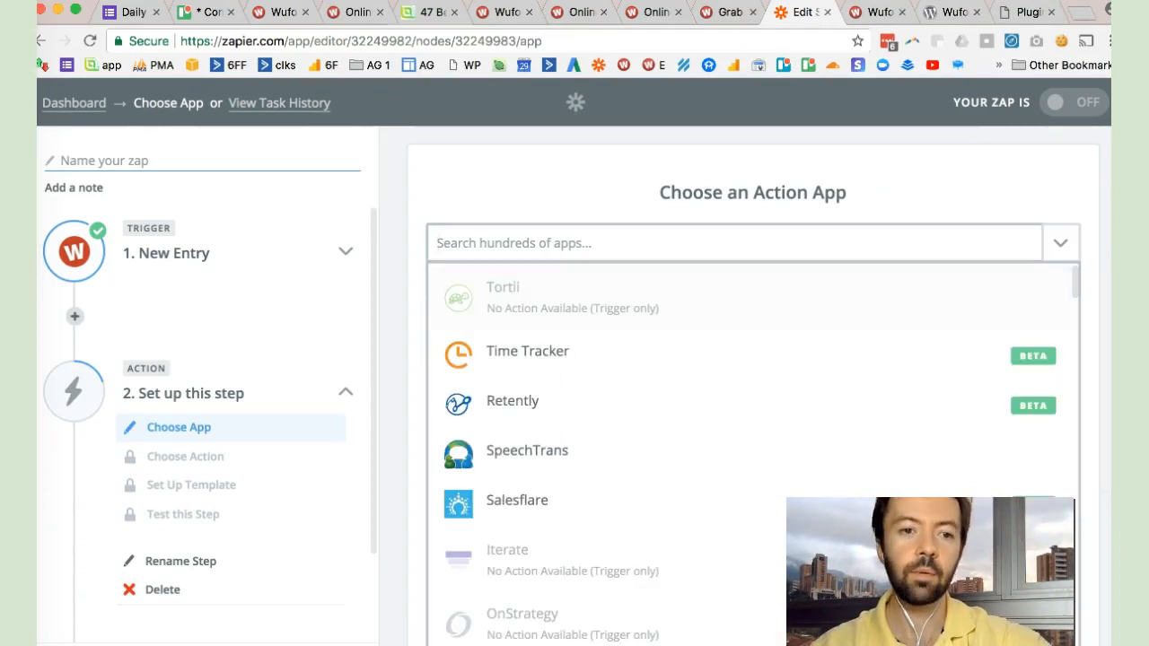
{"action": "type", "text": "active"}
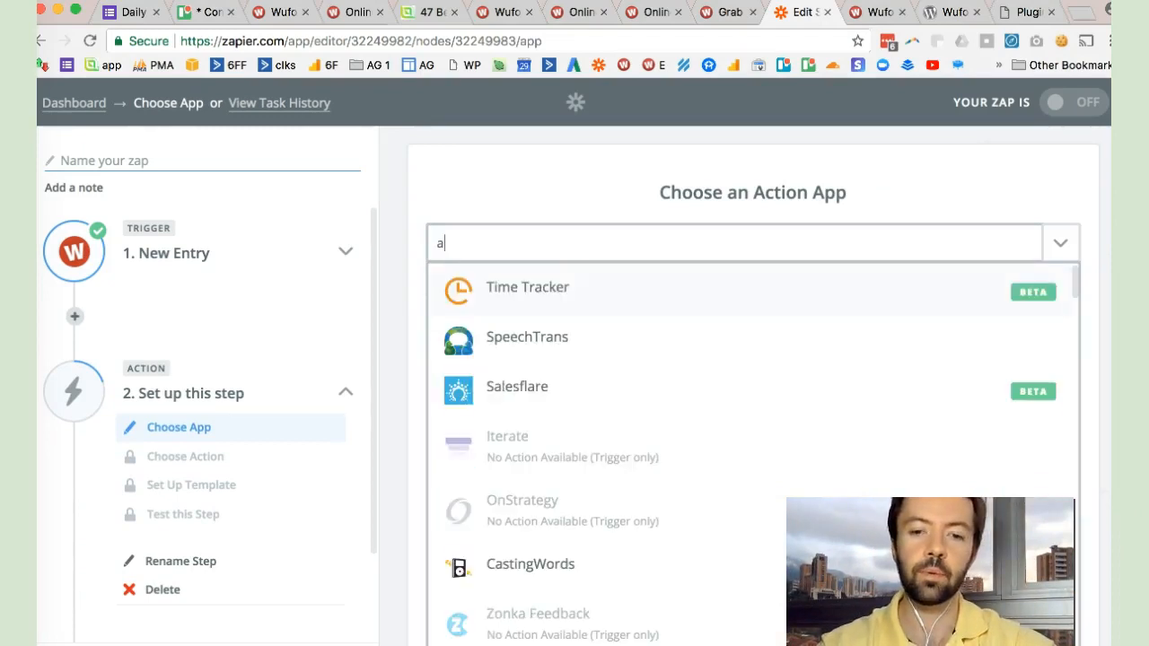
{"action": "key", "text": "Down"}
{"action": "key", "text": "Down"}
{"action": "key", "text": "Down"}
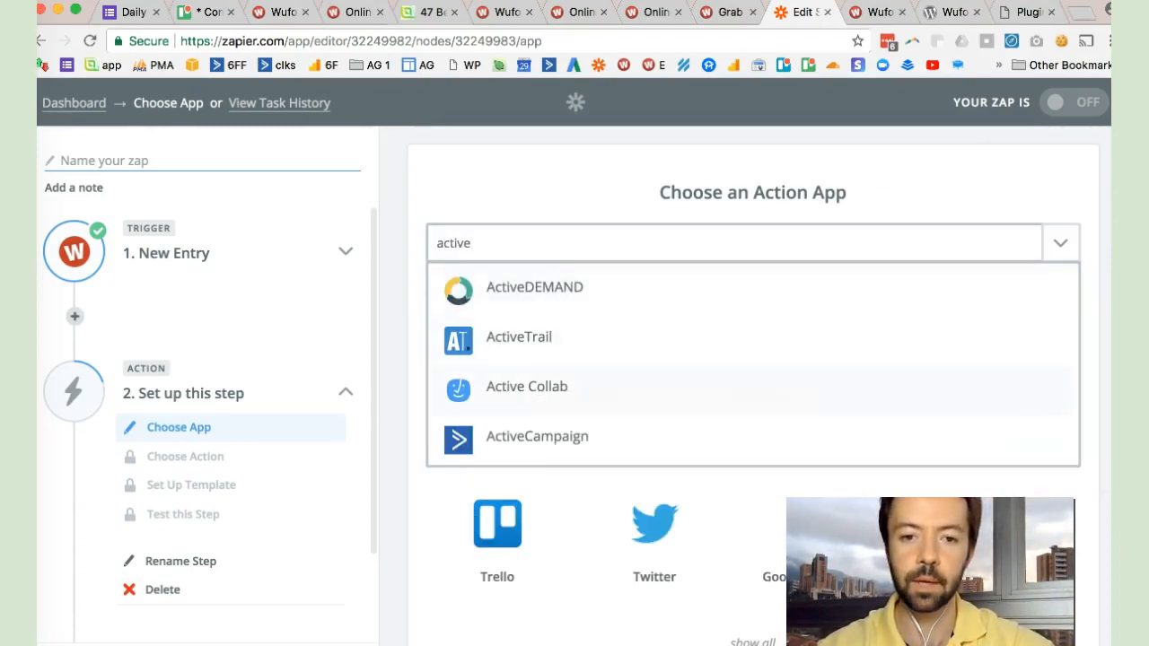
{"action": "key", "text": "Return"}
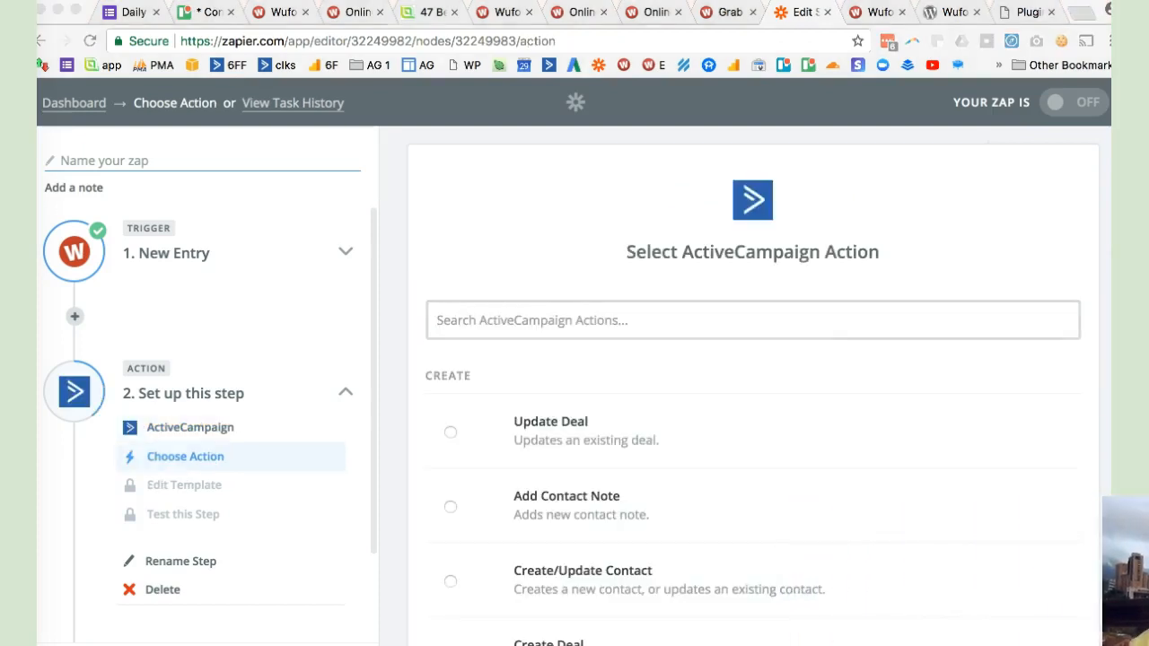
- Use Create/Update Contact as the ActiveCampaign action and continue to the account selection
{"action": "scroll", "coordinate": [753, 386], "scroll_direction": "down", "scroll_amount": 2}
{"action": "left_click", "coordinate": [450, 425]}
{"action": "left_click", "coordinate": [450, 425]}
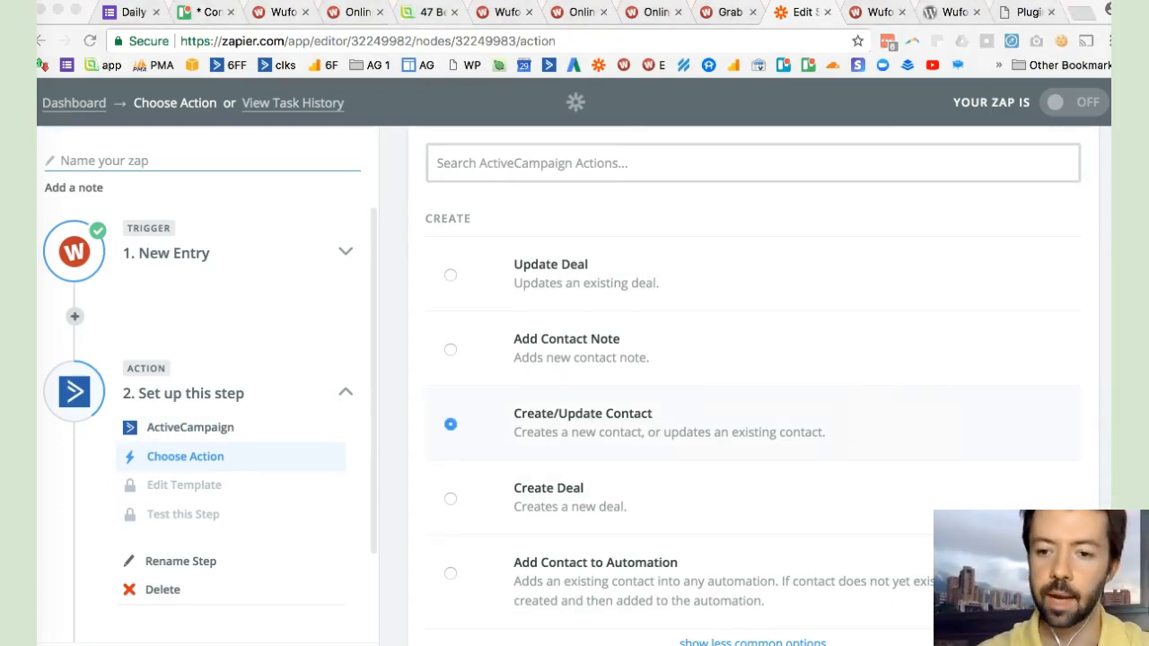
{"action": "scroll", "coordinate": [753, 386], "scroll_direction": "down", "scroll_amount": 4}
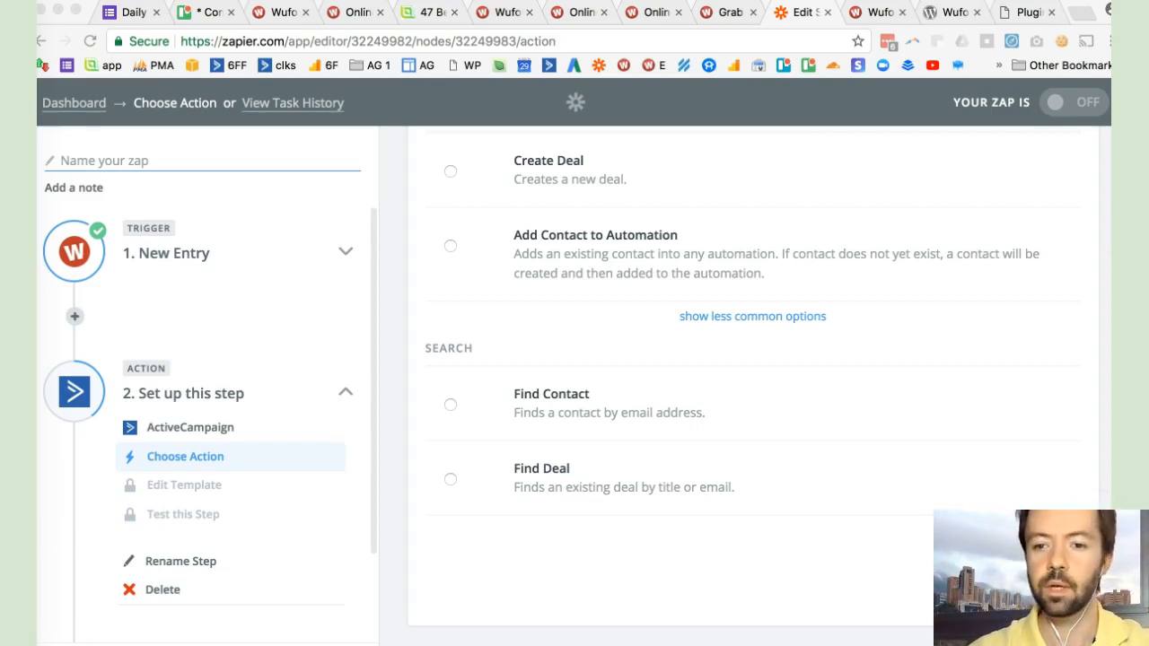
{"action": "left_click", "coordinate": [1018, 571]}
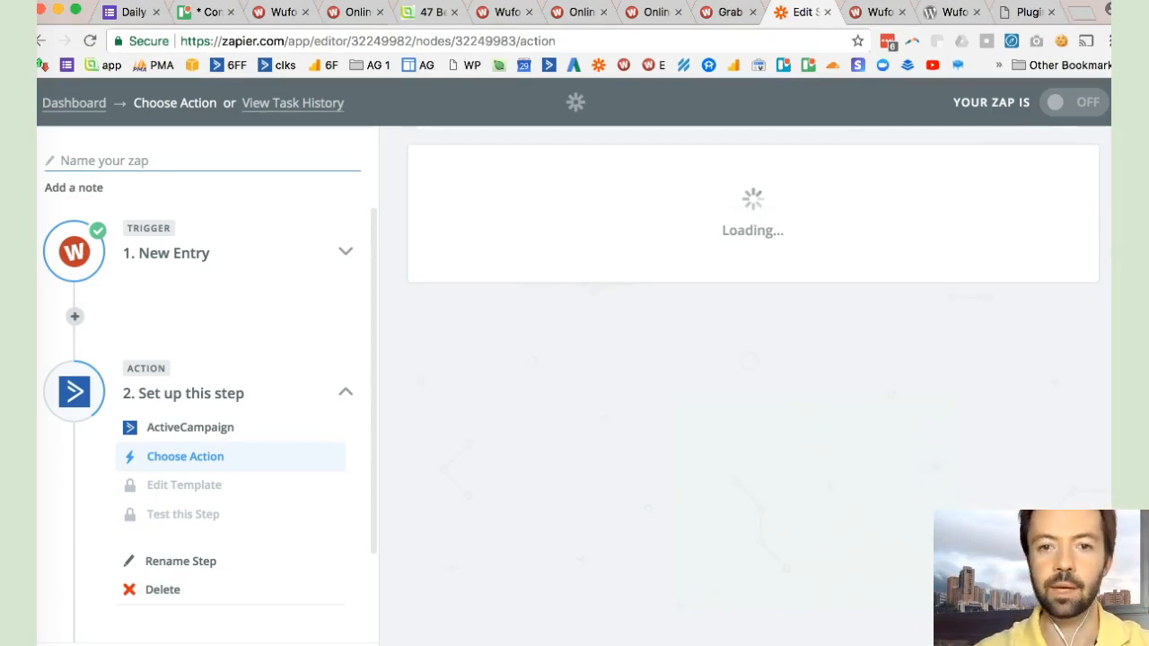
- Select the connected ActiveCampaign account and set the contact template's list to Blog Newsletter
{"action": "left_click", "coordinate": [449, 392]}
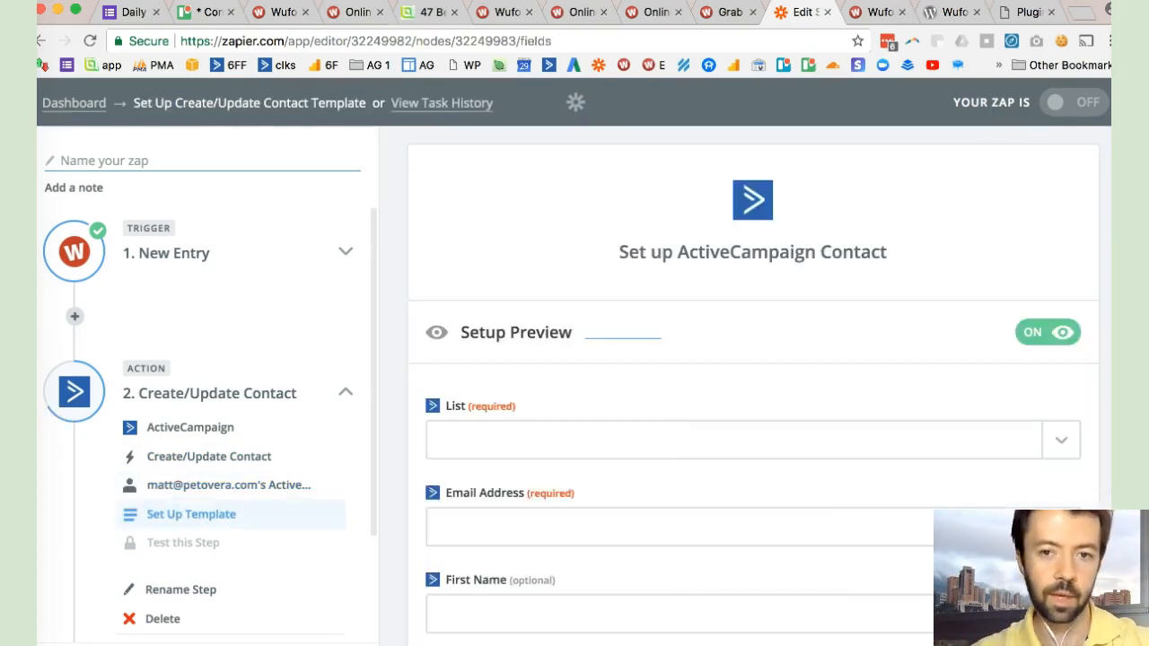
{"action": "scroll", "coordinate": [753, 386], "scroll_direction": "down", "scroll_amount": 2}
{"action": "left_click", "coordinate": [1061, 290]}
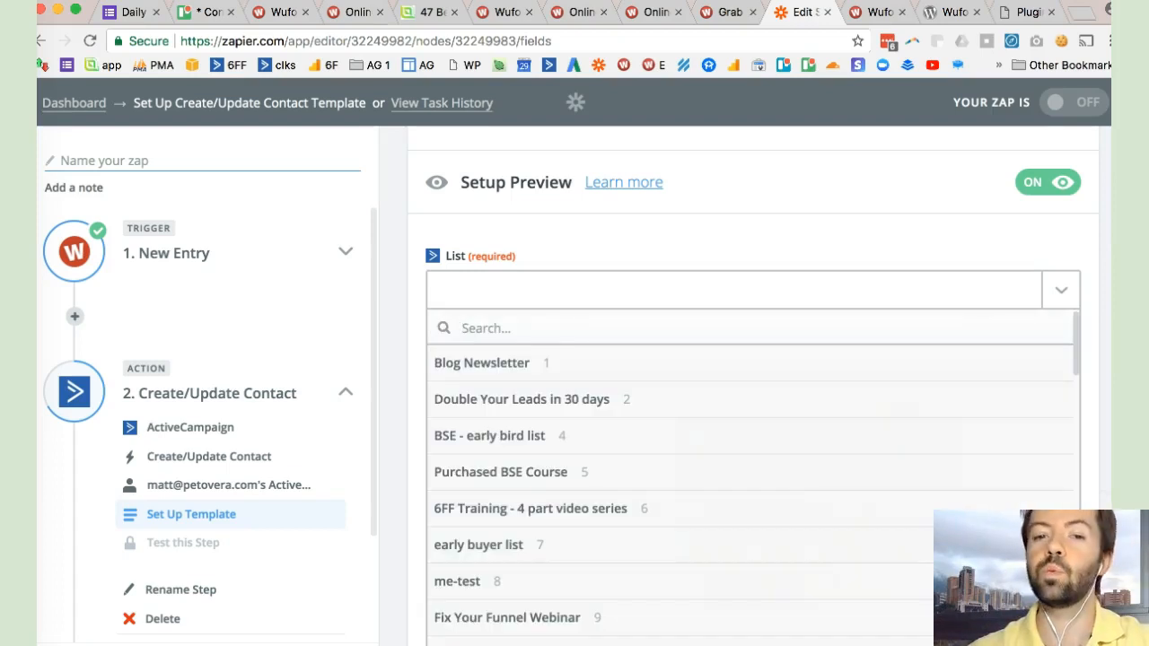
{"action": "left_click", "coordinate": [483, 363]}
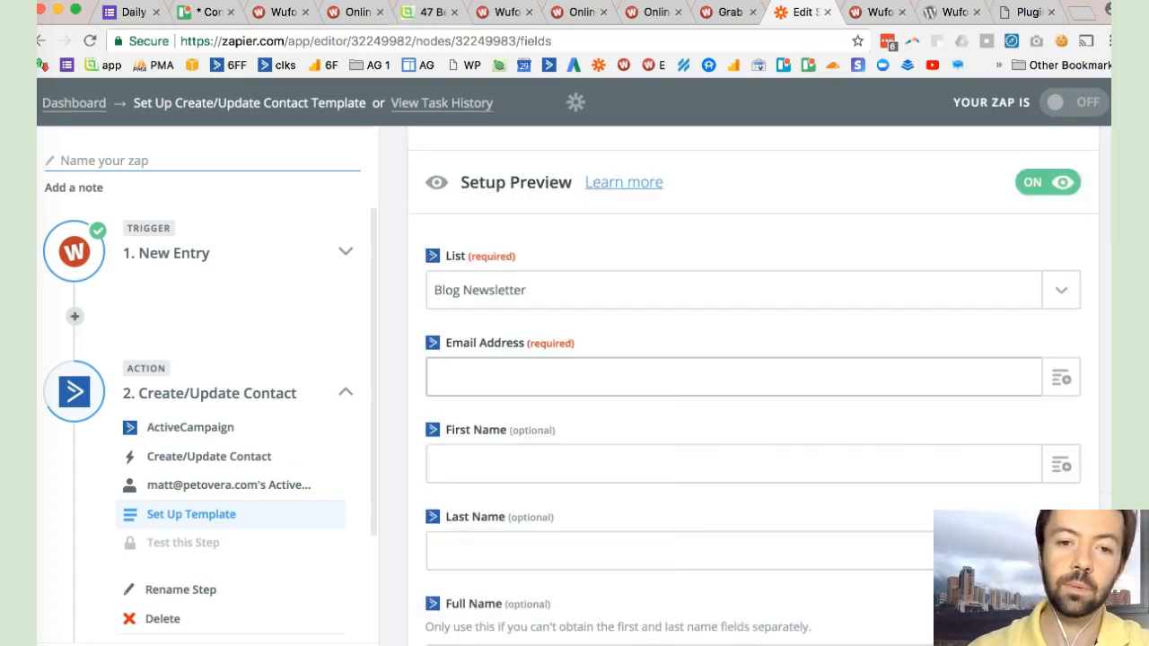
- Map the contact's Email Address to the "Enter your email" value from the Wufoo New Entry step
{"action": "scroll", "coordinate": [752, 404], "scroll_direction": "down", "scroll_amount": 2}
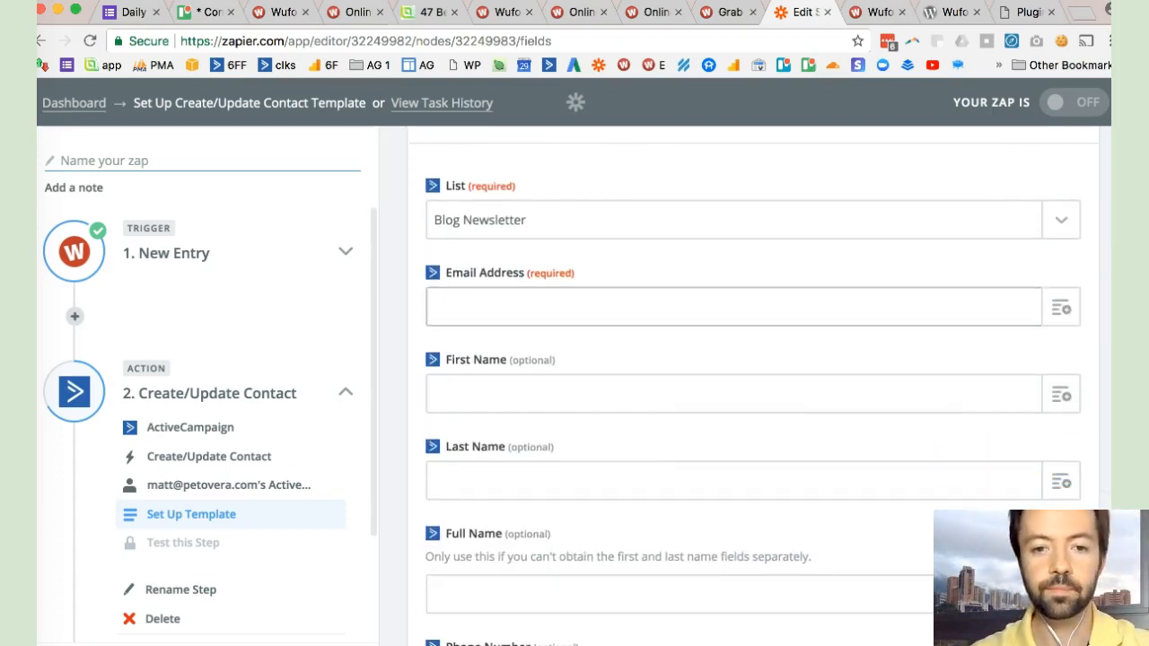
{"action": "left_click", "coordinate": [1060, 307]}
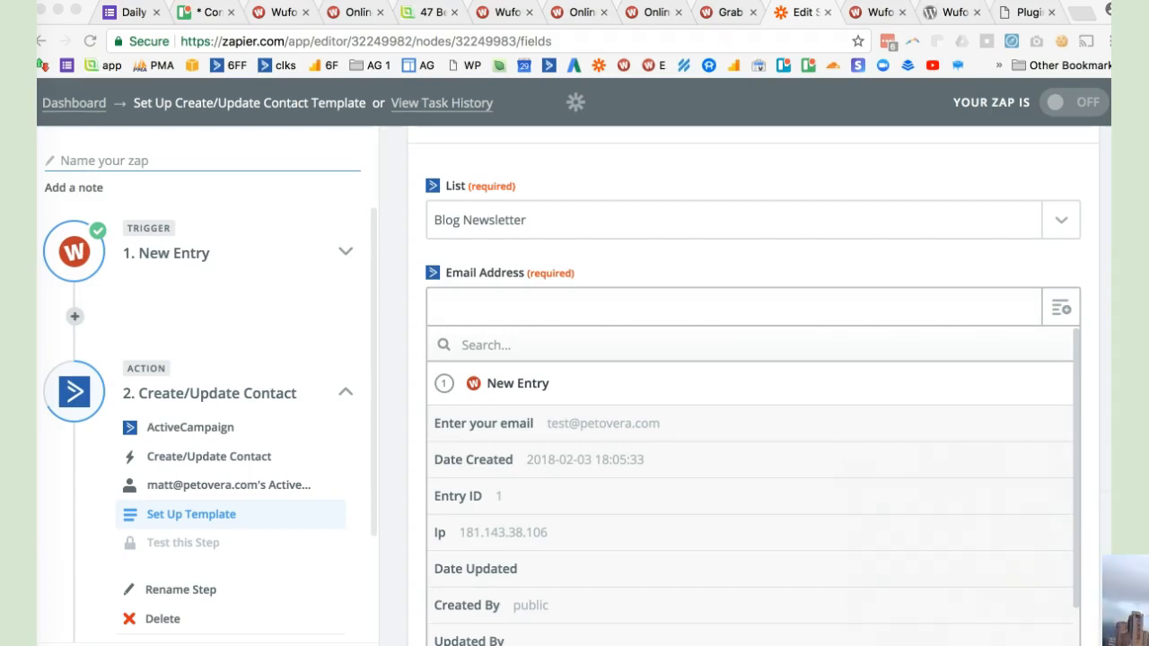
{"action": "scroll", "coordinate": [752, 403], "scroll_direction": "down", "scroll_amount": 2}
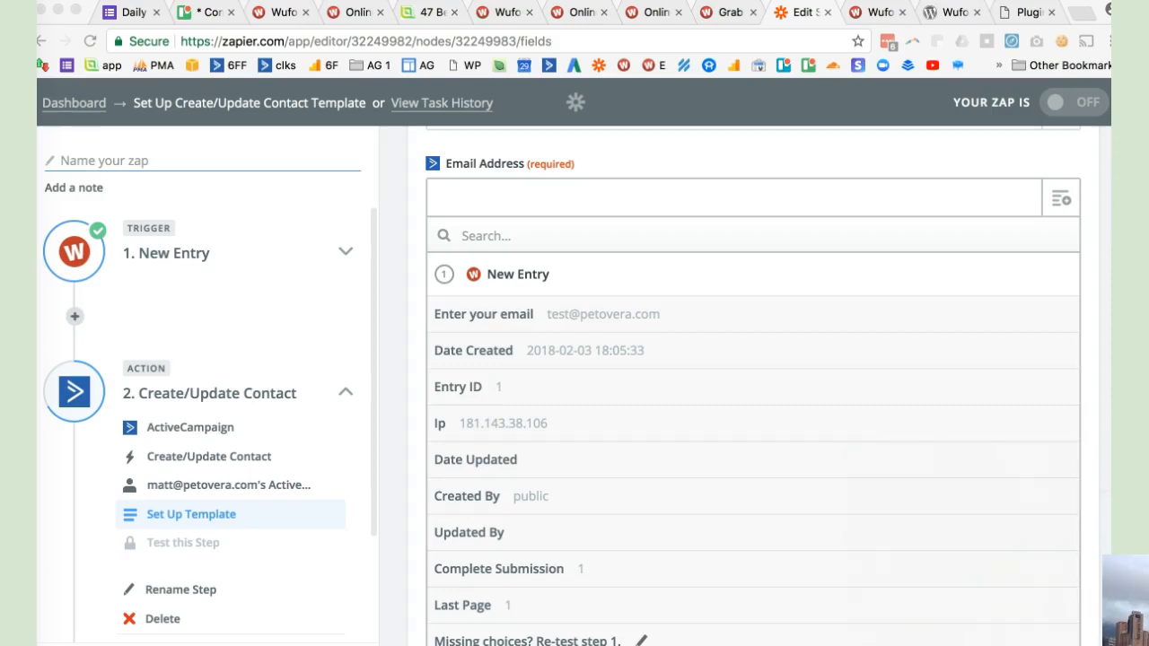
{"action": "left_click", "coordinate": [603, 314]}
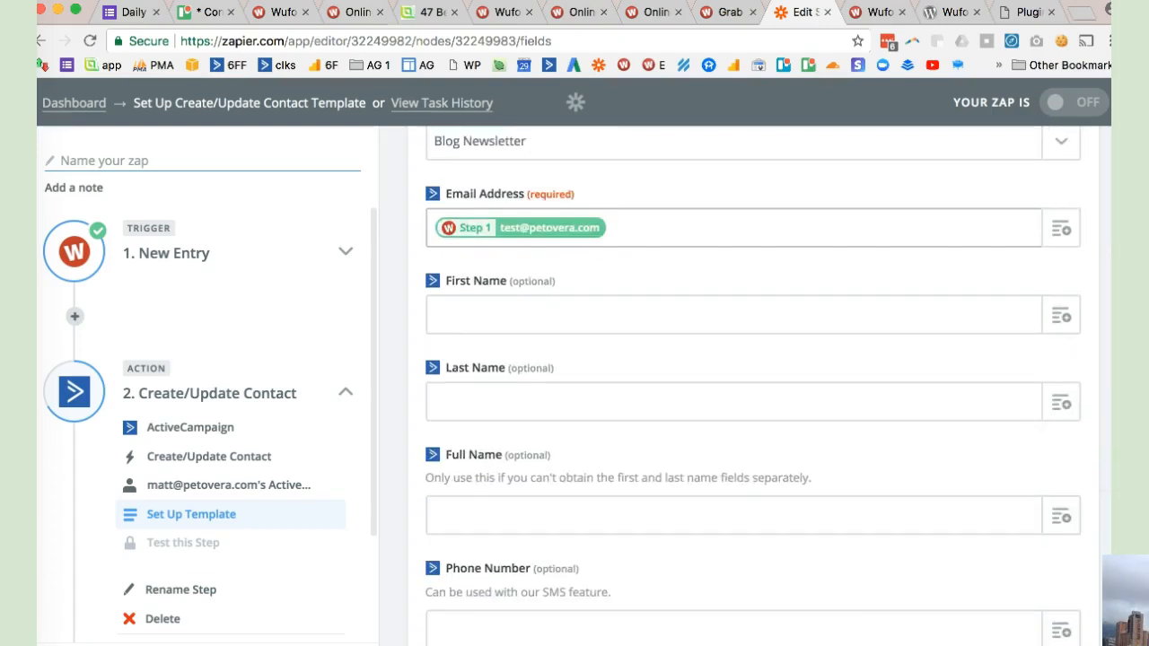
{"action": "mouse_move", "coordinate": [453, 193]}
{"action": "left_mouse_down"}
{"action": "mouse_move", "coordinate": [524, 194]}
{"action": "mouse_move", "coordinate": [446, 194]}
{"action": "left_mouse_up"}
{"action": "left_click", "coordinate": [528, 194]}
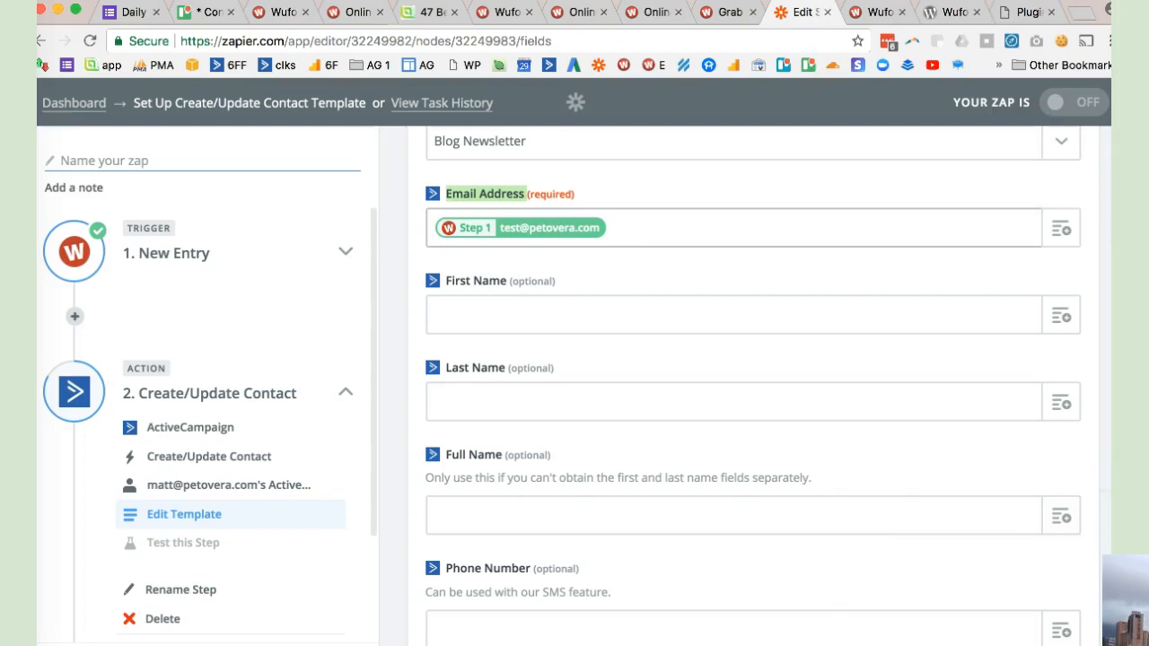
{"action": "left_click", "coordinate": [609, 228]}
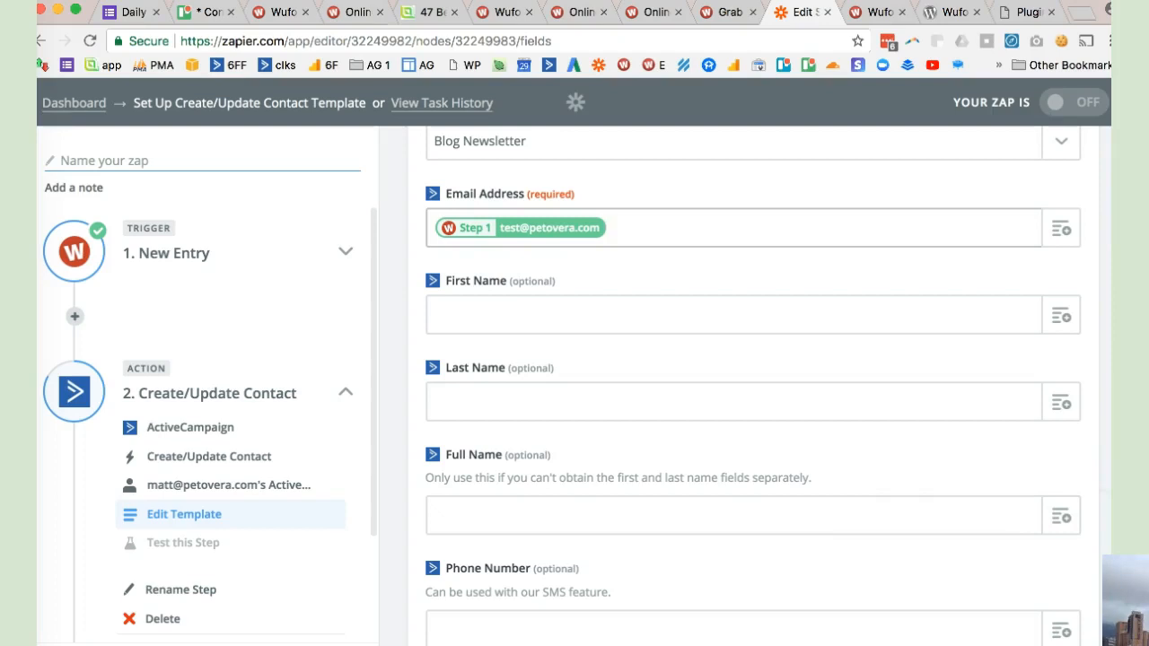
- Leave the optional contact fields empty, continue to the ActiveCampaign test step, and review the sample contact
{"action": "scroll", "coordinate": [752, 385], "scroll_direction": "down", "scroll_amount": 10}
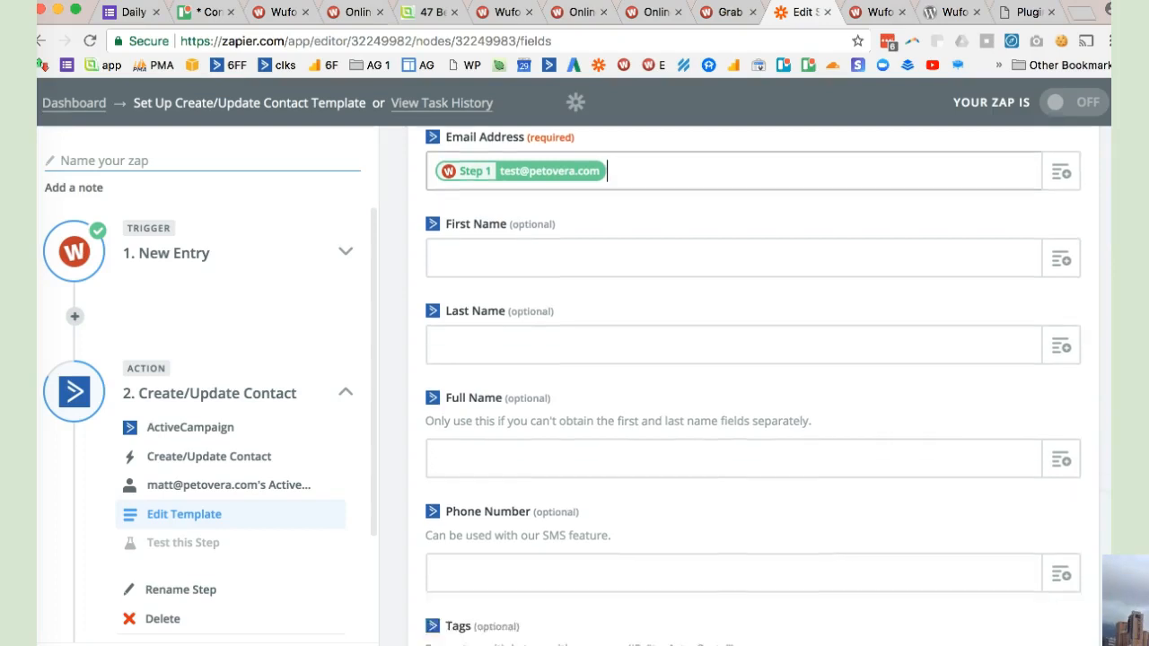
{"action": "key", "text": "super+Tab"}
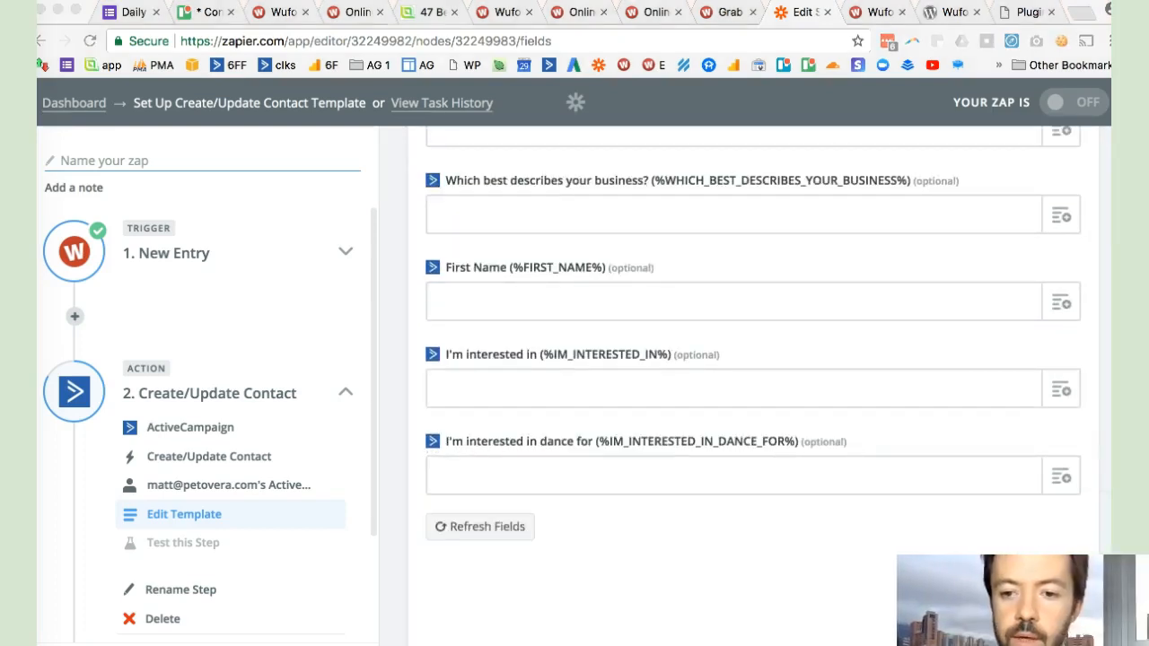
{"action": "left_click", "coordinate": [481, 527]}
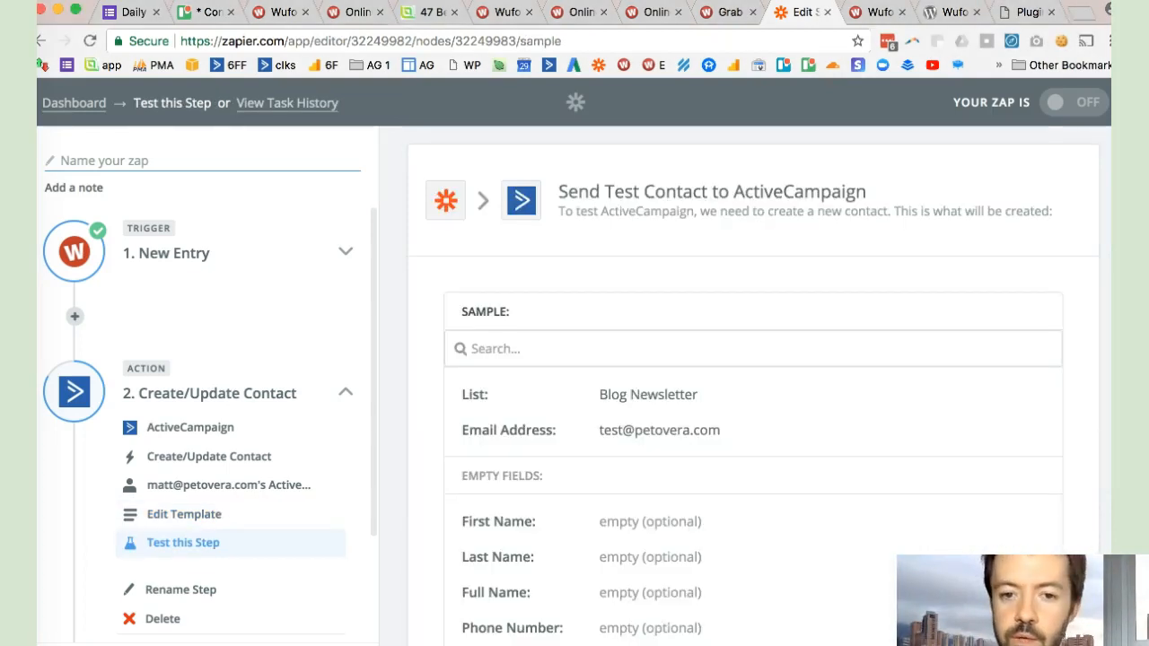
{"action": "scroll", "coordinate": [753, 386], "scroll_direction": "down", "scroll_amount": 5}
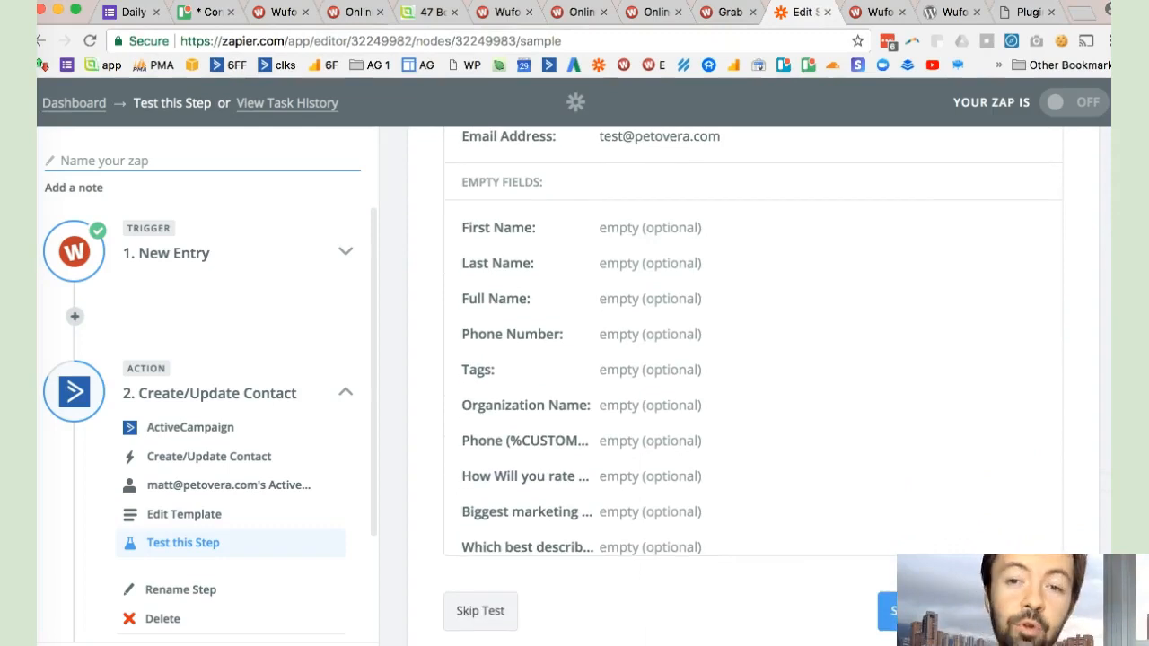
{"action": "scroll", "coordinate": [753, 386], "scroll_direction": "down", "scroll_amount": 1}
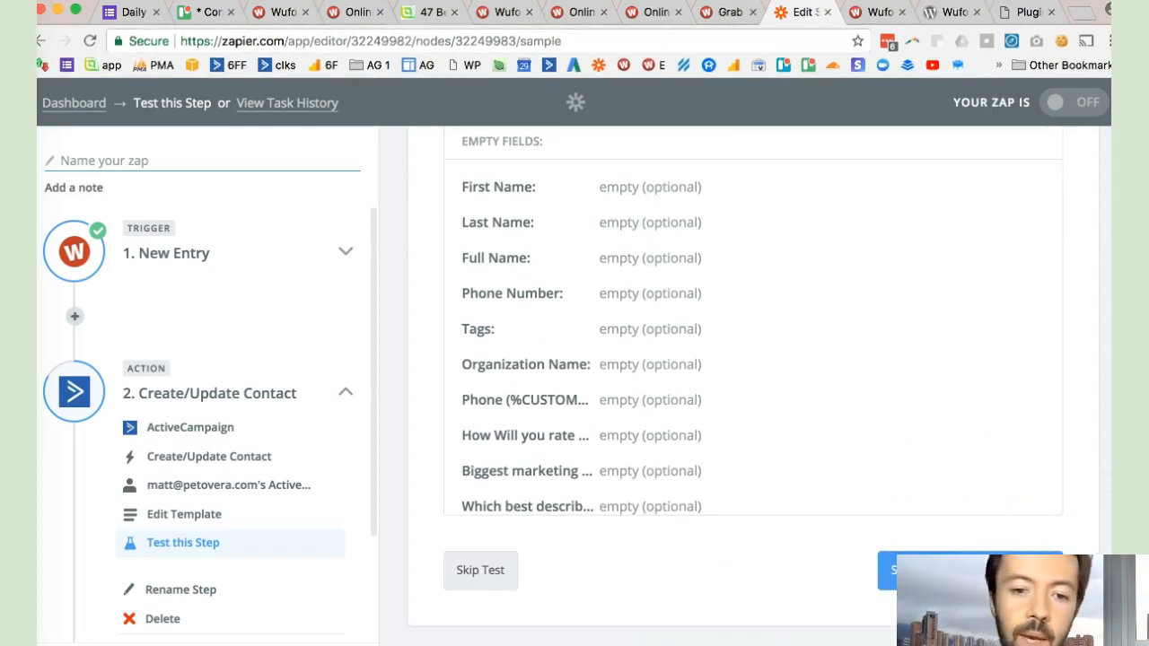
{"action": "scroll", "coordinate": [753, 359], "scroll_direction": "down", "scroll_amount": 4}
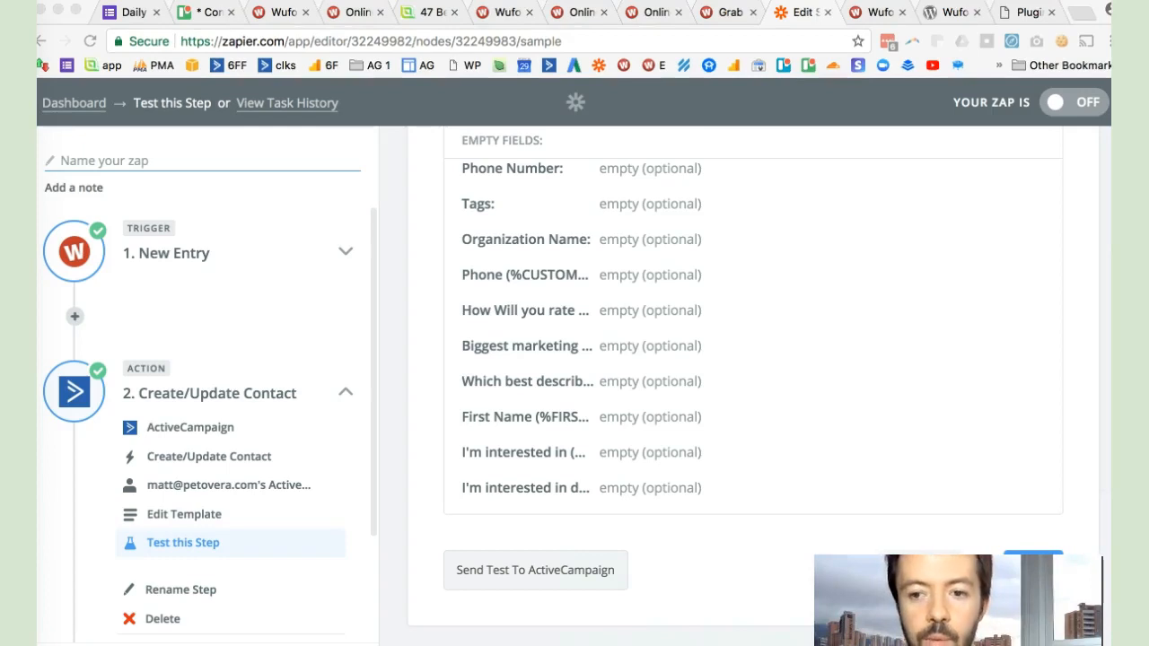
- Finish the ActiveCampaign action without sending a test and proceed to the zap's final overview
{"action": "key", "text": "super+Tab"}
{"action": "left_click", "coordinate": [1033, 569]}
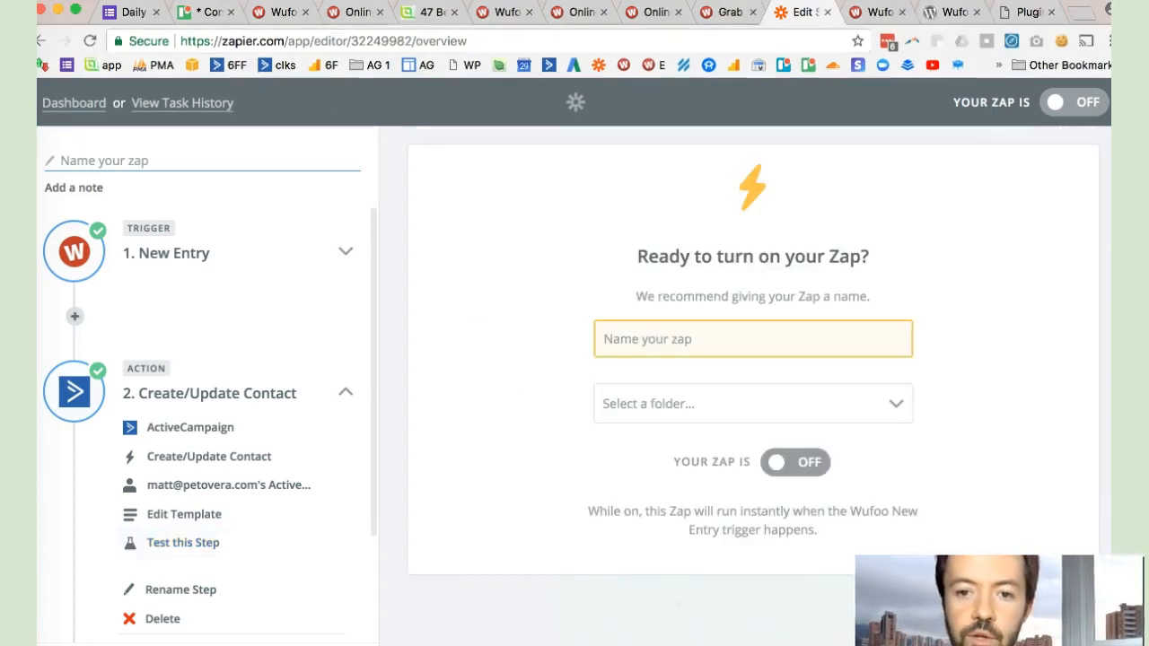
{"action": "left_click", "coordinate": [751, 339]}
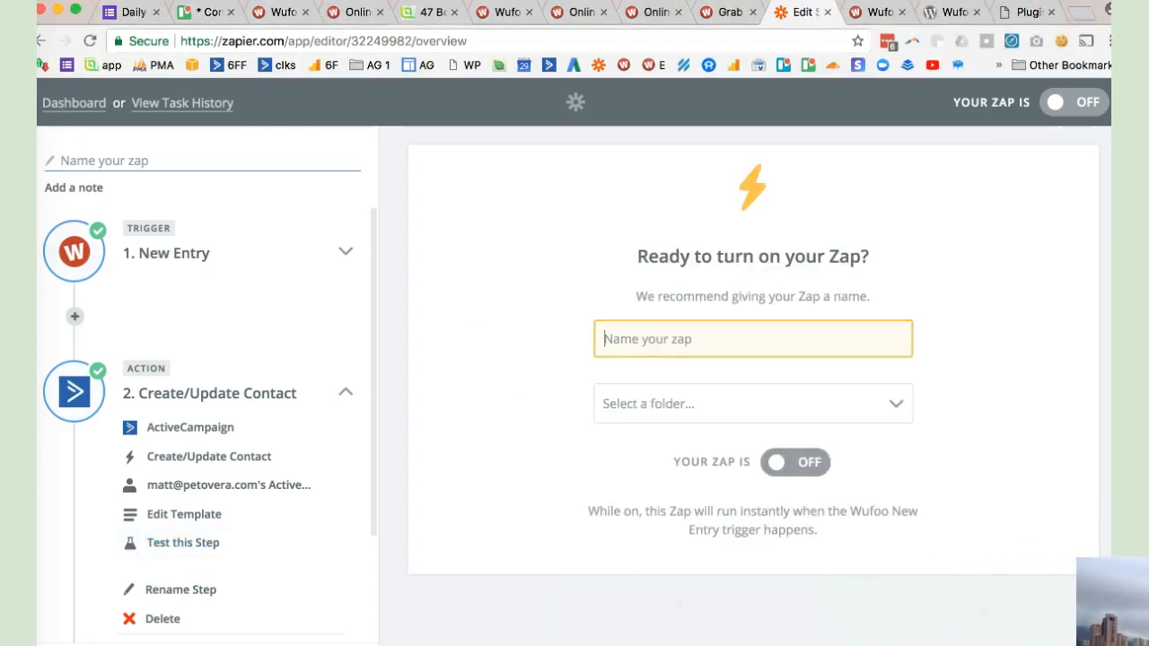
{"action": "type", "text": "Send"}
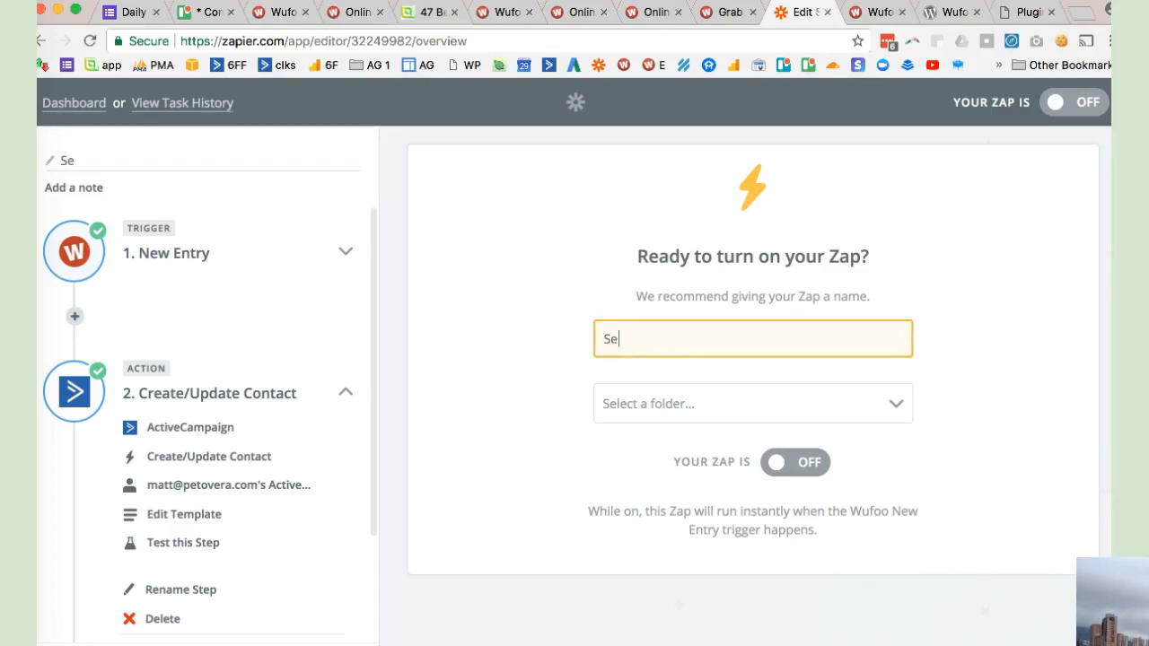
{"action": "key", "text": "BackSpace"}
{"action": "key", "text": "BackSpace"}
{"action": "key", "text": "BackSpace"}
{"action": "key", "text": "BackSpace"}
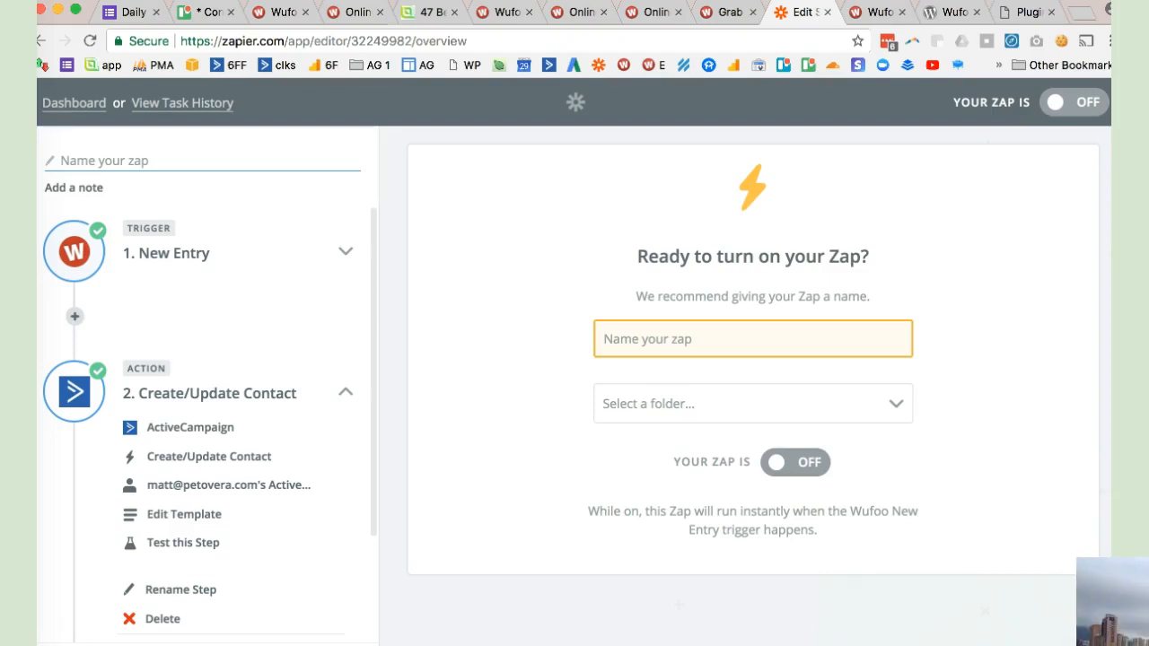
- Leave the zap unnamed, file it in the Marketing folder, and turn it on
{"action": "left_click", "coordinate": [753, 403]}
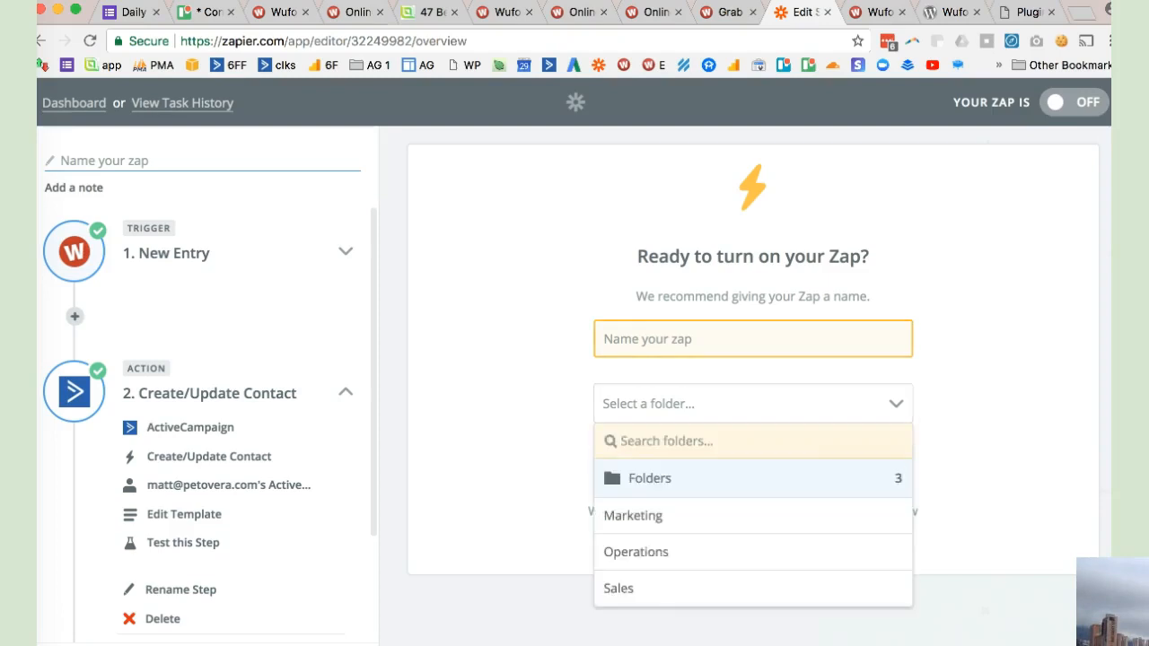
{"action": "left_click", "coordinate": [973, 404]}
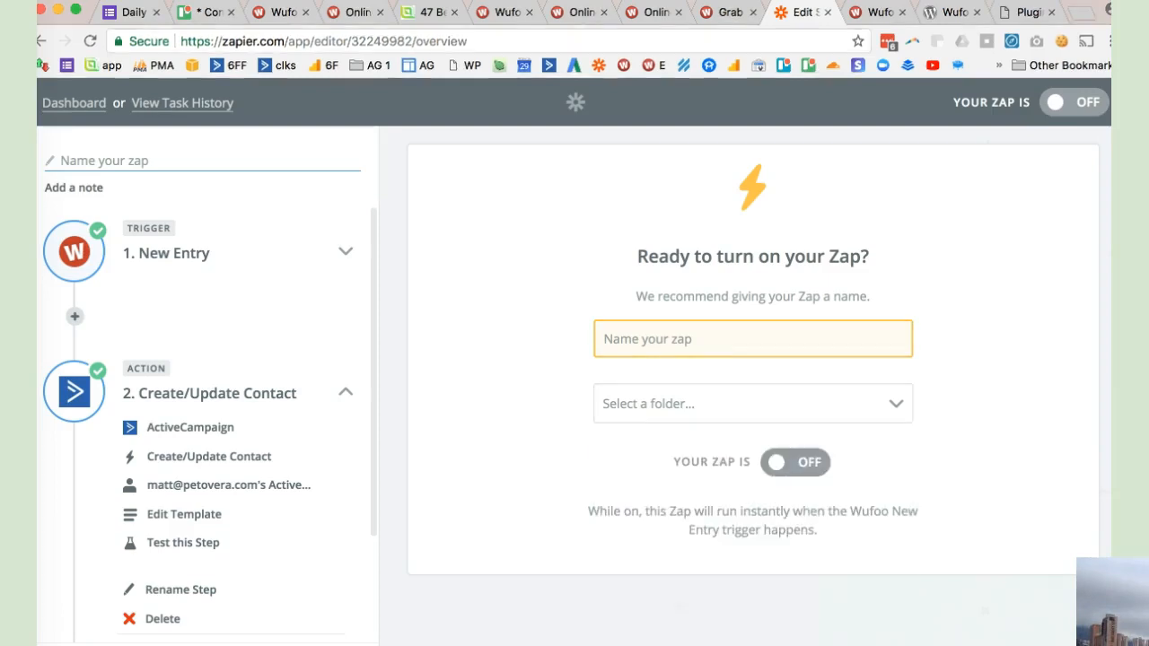
{"action": "left_click", "coordinate": [753, 403]}
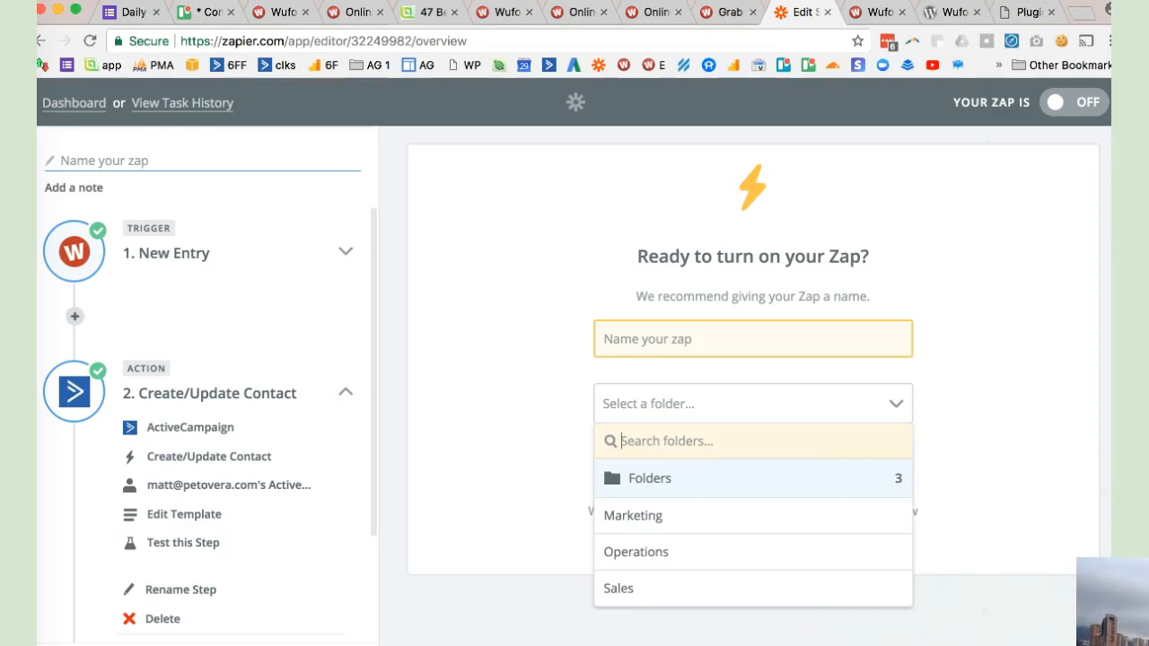
{"action": "left_click", "coordinate": [673, 515]}
{"action": "left_click", "coordinate": [795, 462]}
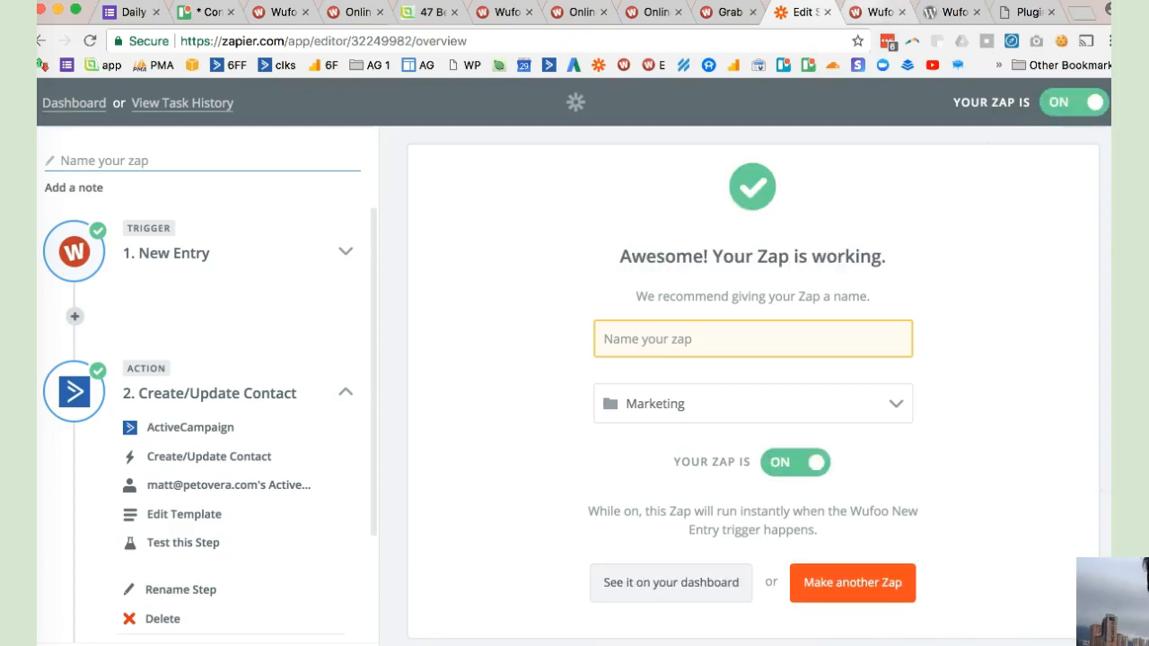
{"action": "left_click", "coordinate": [574, 12]}
{"action": "left_click", "coordinate": [653, 12]}
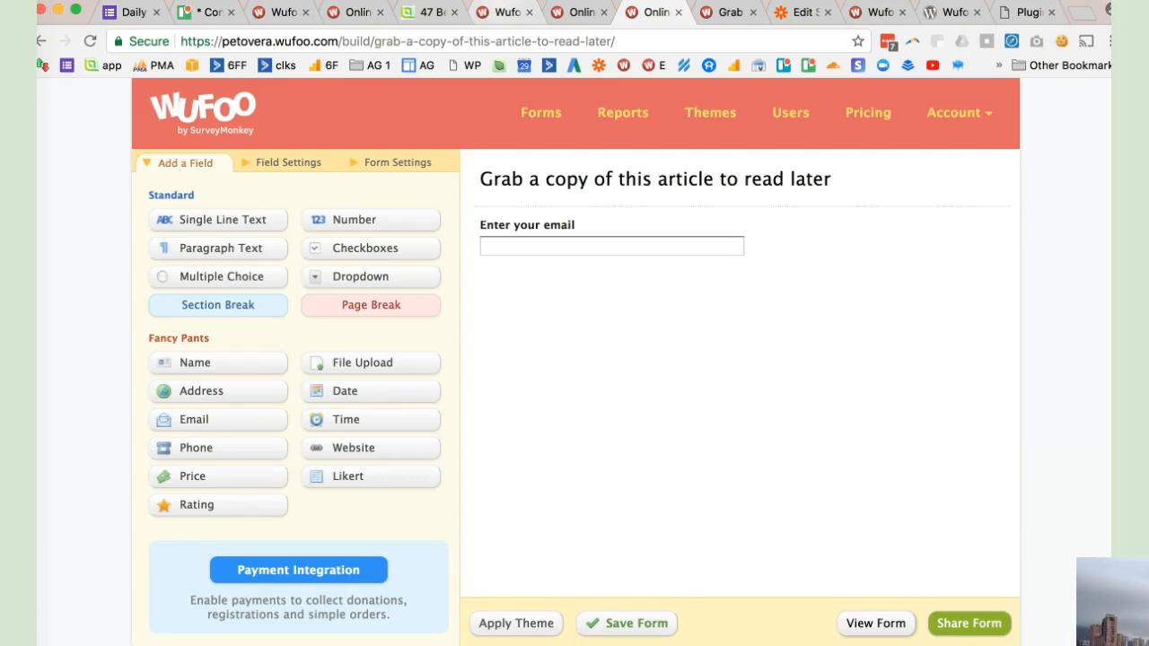
{"action": "left_click", "coordinate": [578, 13]}
{"action": "left_click", "coordinate": [505, 13]}
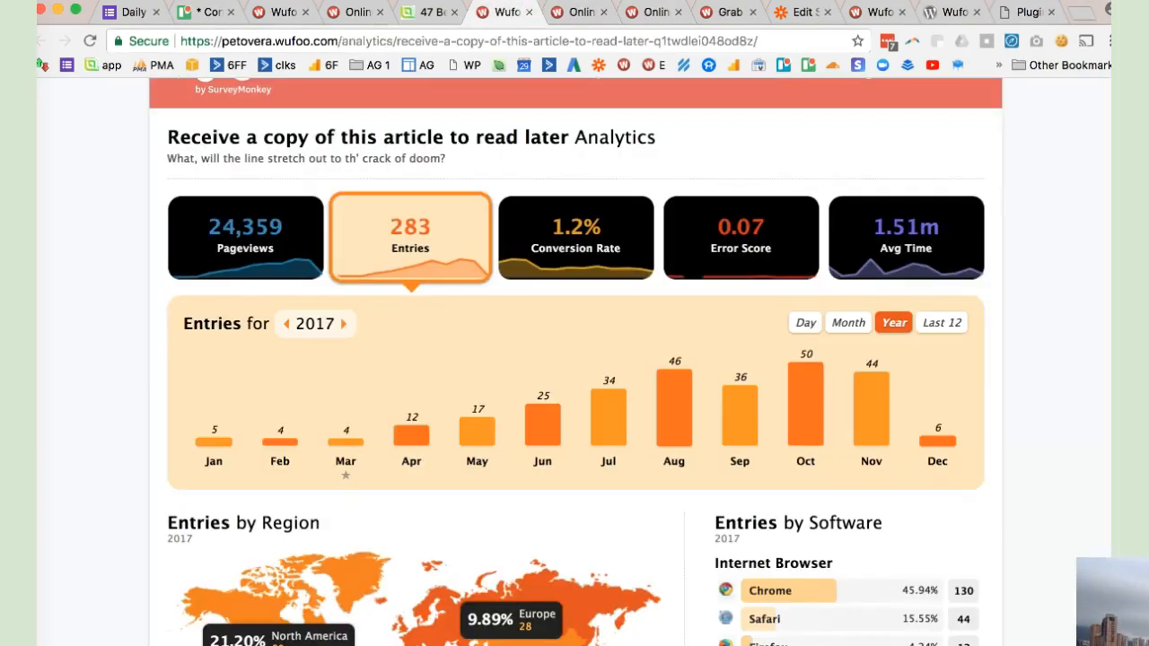
{"action": "left_click", "coordinate": [729, 13]}
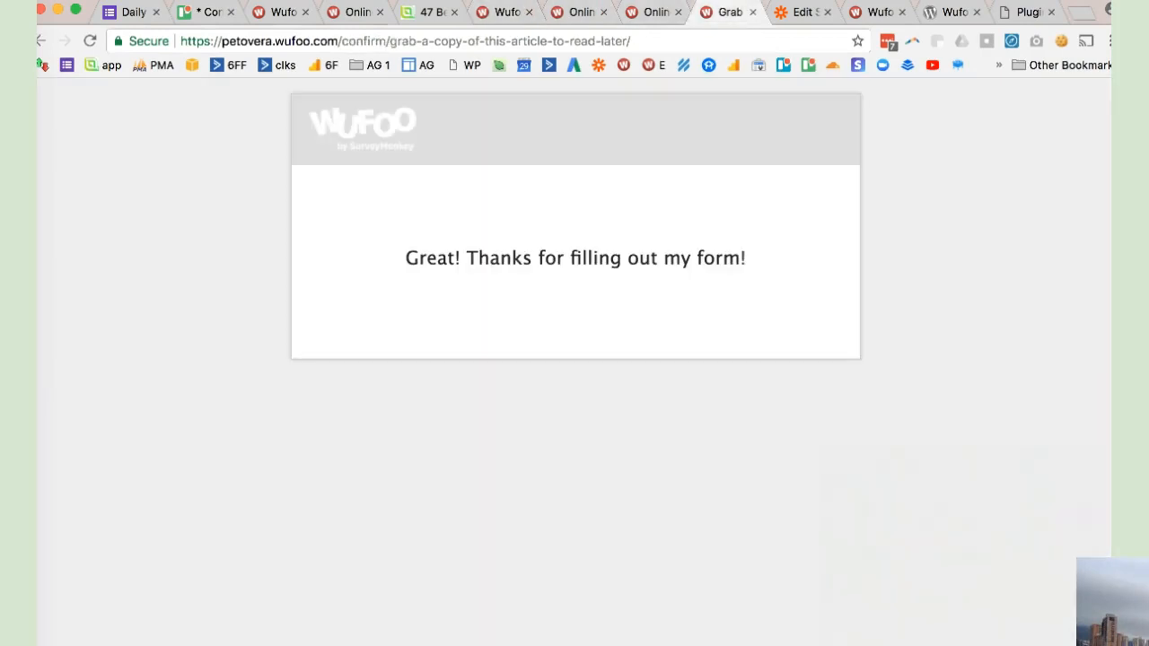
{"action": "left_click", "coordinate": [576, 12]}
{"action": "left_click", "coordinate": [303, 518]}
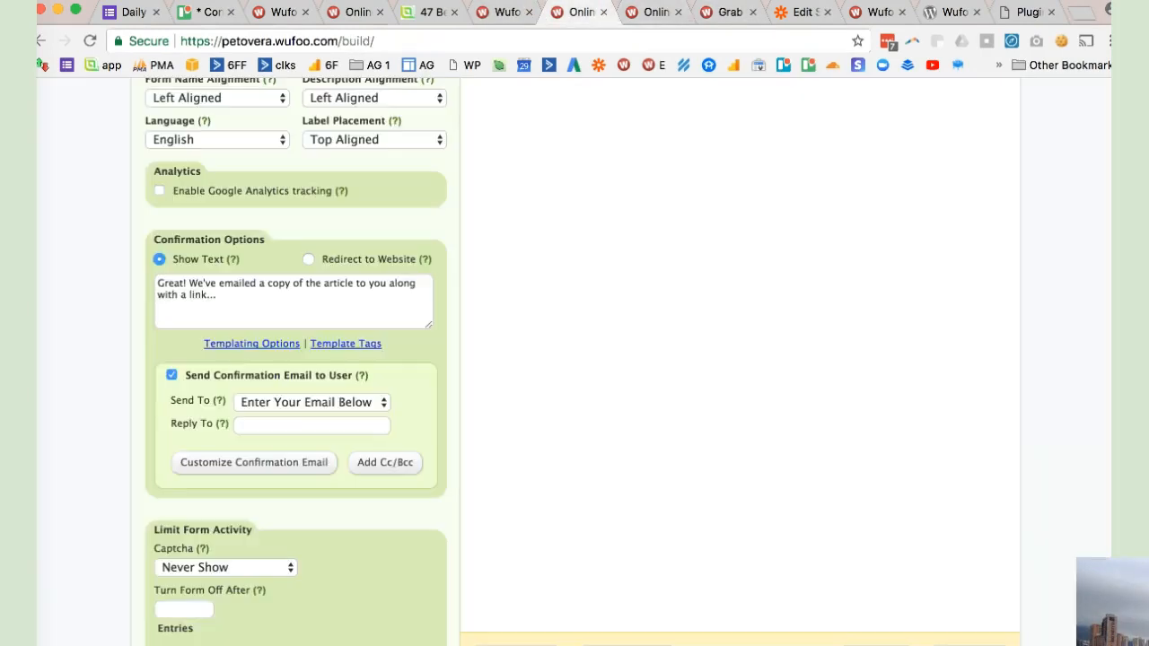
{"action": "scroll", "coordinate": [304, 359], "scroll_direction": "up", "scroll_amount": 3}
- Return to Wufoo's Form Manager and open the embed options for the "Grab a copy of this article to read later" form
{"action": "left_click", "coordinate": [654, 13]}
{"action": "left_click", "coordinate": [876, 623]}
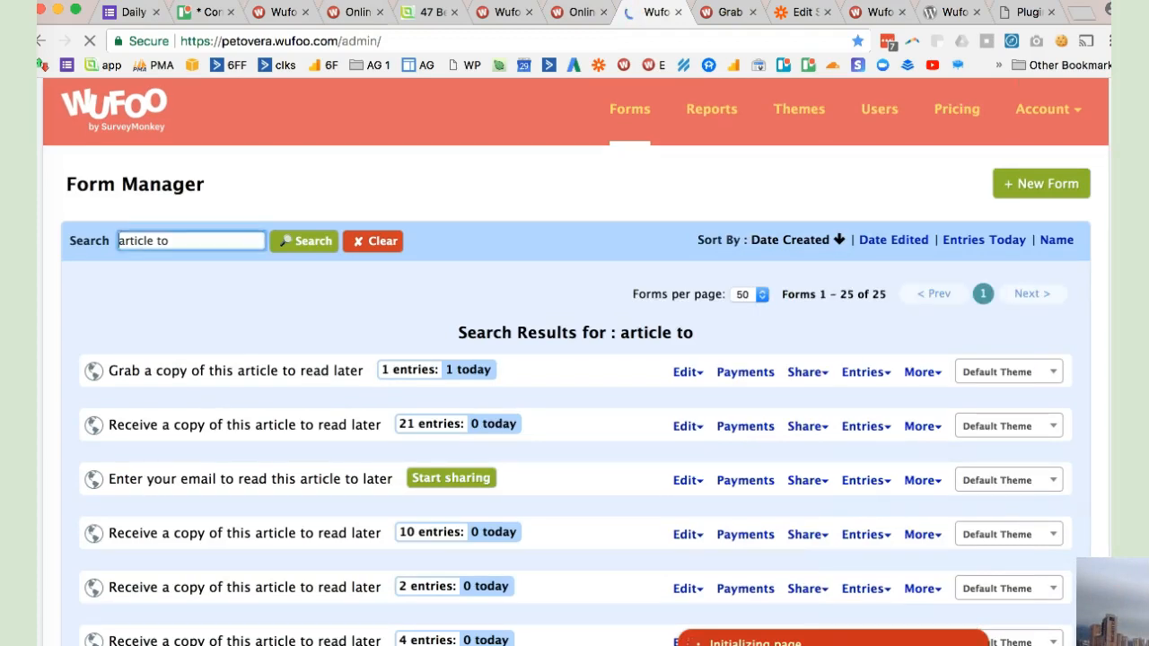
{"action": "scroll", "coordinate": [574, 377], "scroll_direction": "down", "scroll_amount": 1}
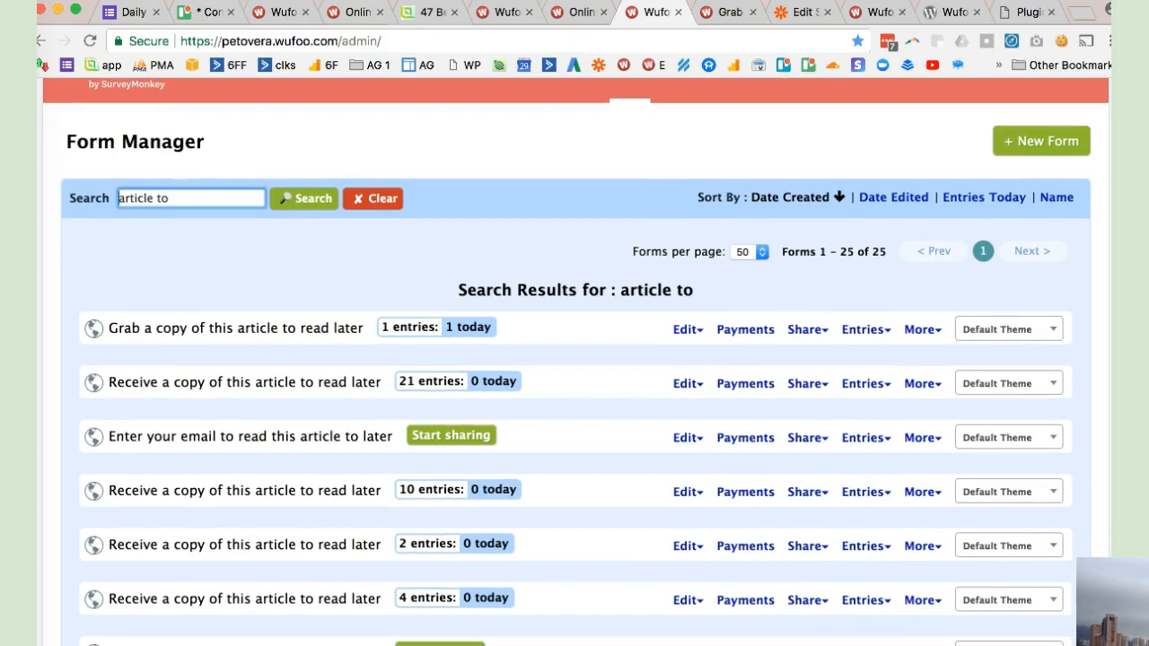
{"action": "scroll", "coordinate": [574, 377], "scroll_direction": "down", "scroll_amount": 2}
{"action": "mouse_move", "coordinate": [807, 246]}
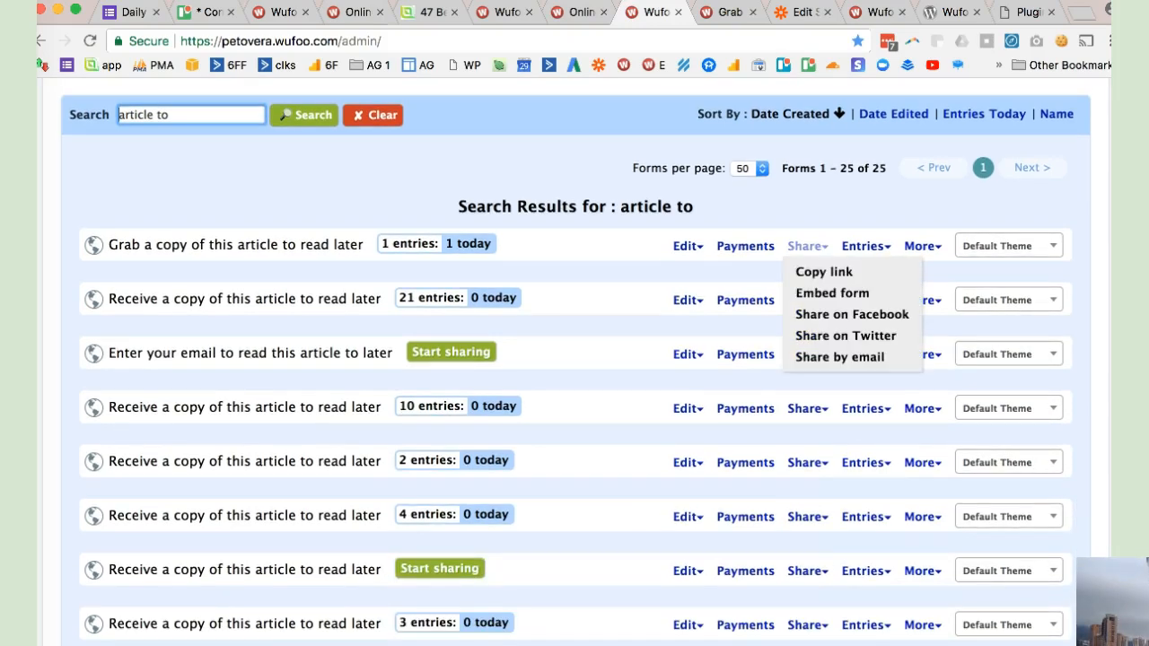
{"action": "left_click", "coordinate": [832, 292]}
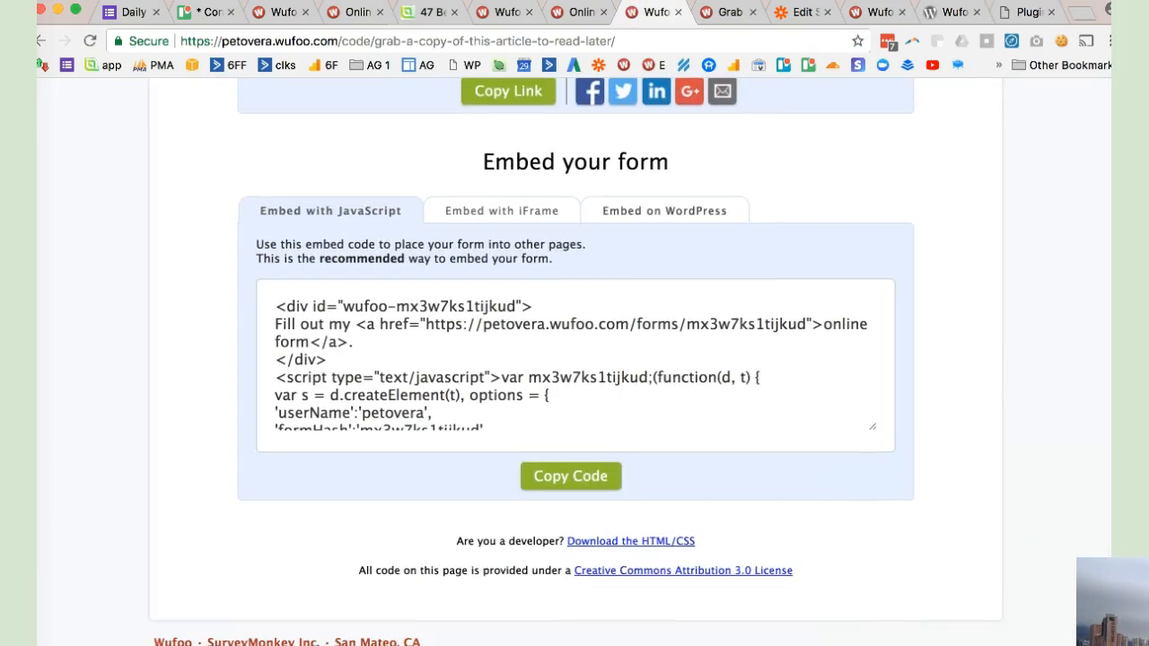
- Choose the WordPress embed option and copy the form's shortcode
{"action": "left_click", "coordinate": [664, 211]}
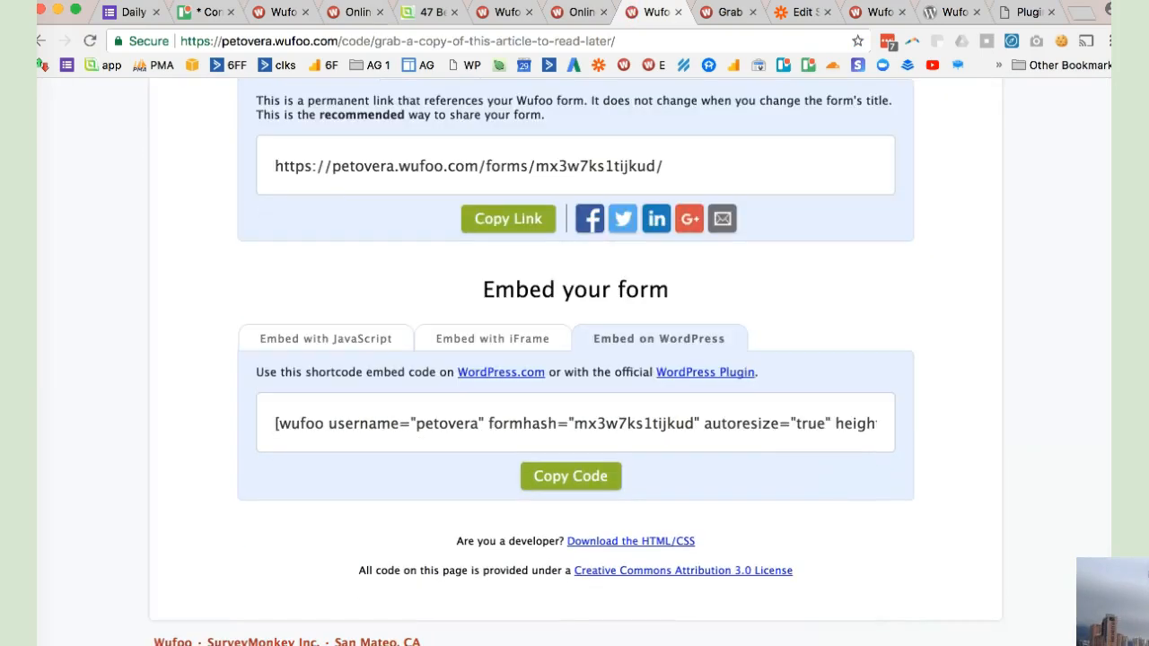
{"action": "left_click", "coordinate": [575, 423]}
{"action": "left_click", "coordinate": [571, 476]}
{"action": "left_click", "coordinate": [532, 424]}
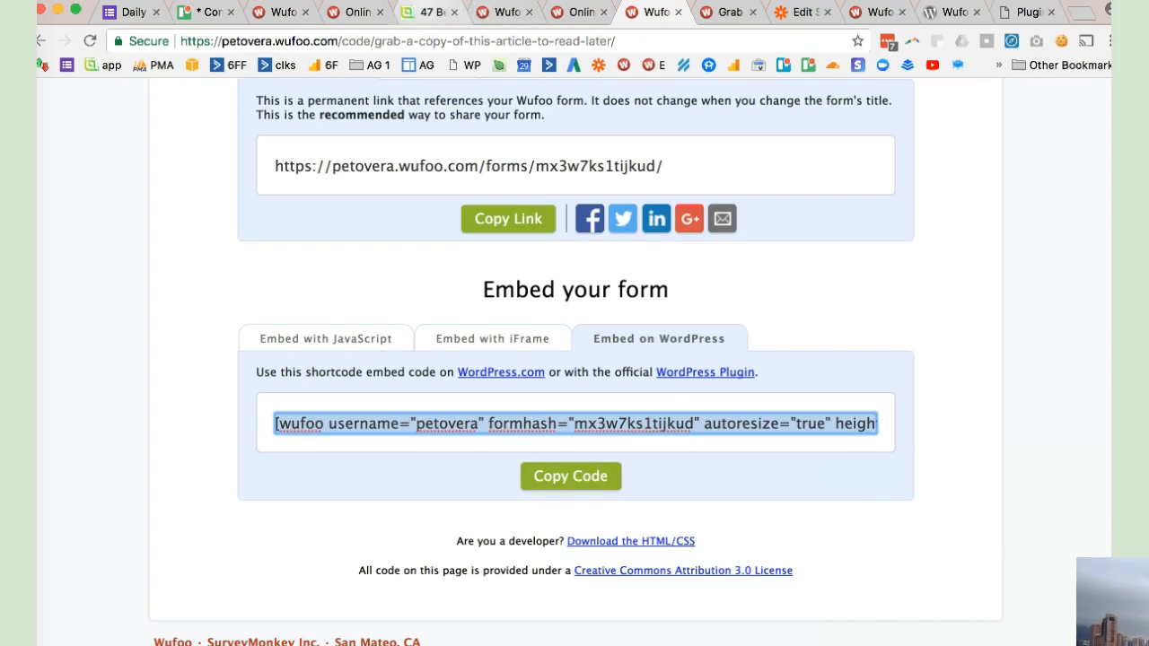
- Reload the autogrow.co email-list-building article and locate its embedded "Receive a copy of this article to read later?" form
{"action": "key", "text": "super+5"}
{"action": "scroll", "coordinate": [533, 424], "scroll_direction": "up", "scroll_amount": 5}
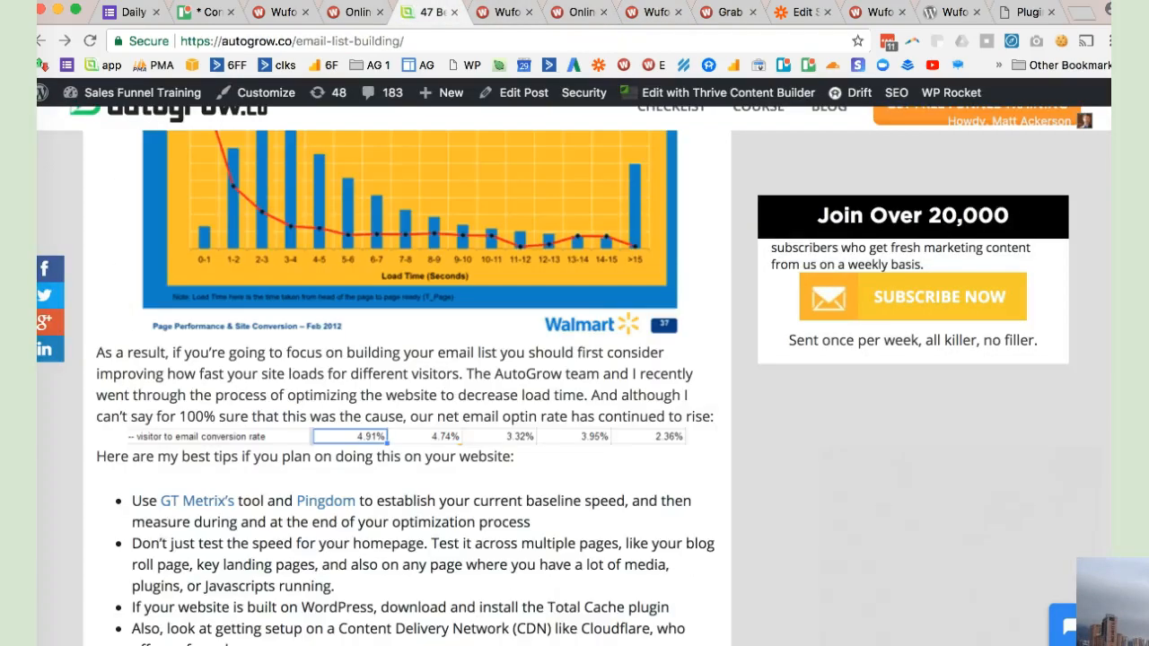
{"action": "scroll", "coordinate": [406, 386], "scroll_direction": "up", "scroll_amount": 20}
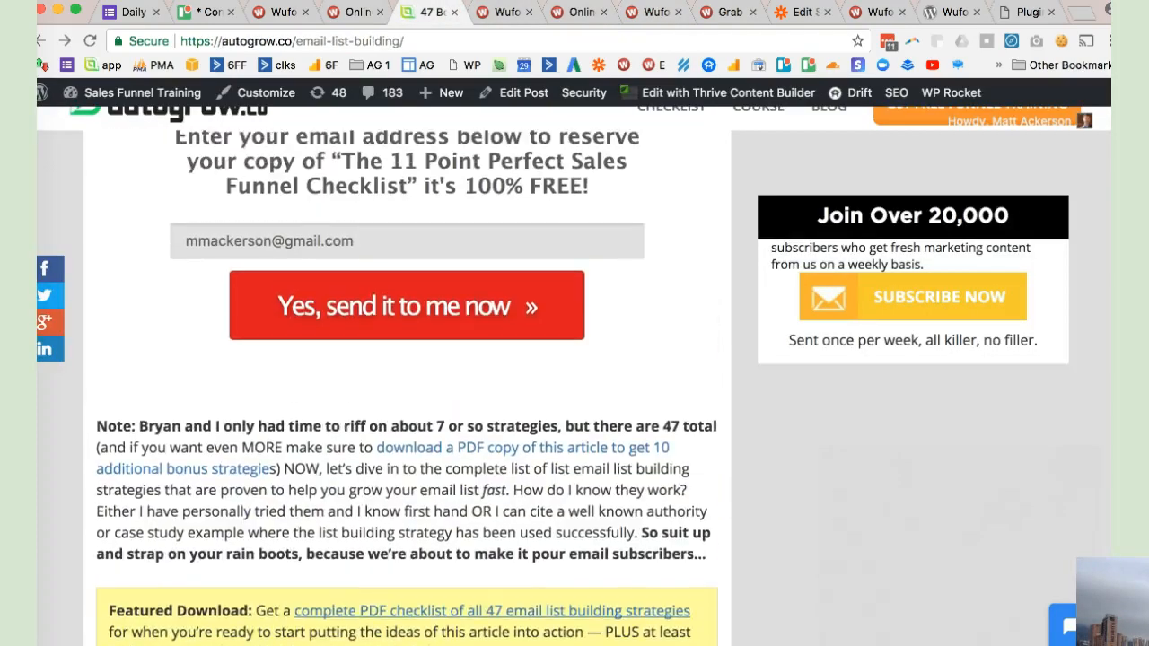
{"action": "scroll", "coordinate": [406, 386], "scroll_direction": "up", "scroll_amount": 10}
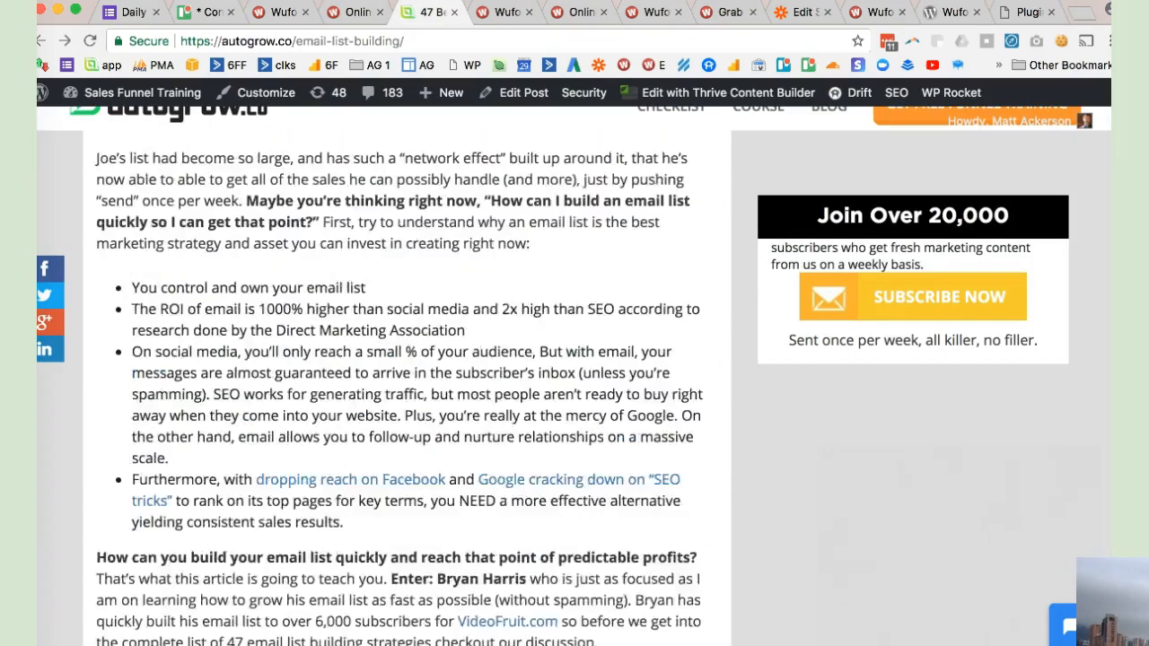
{"action": "key", "text": "super+r"}
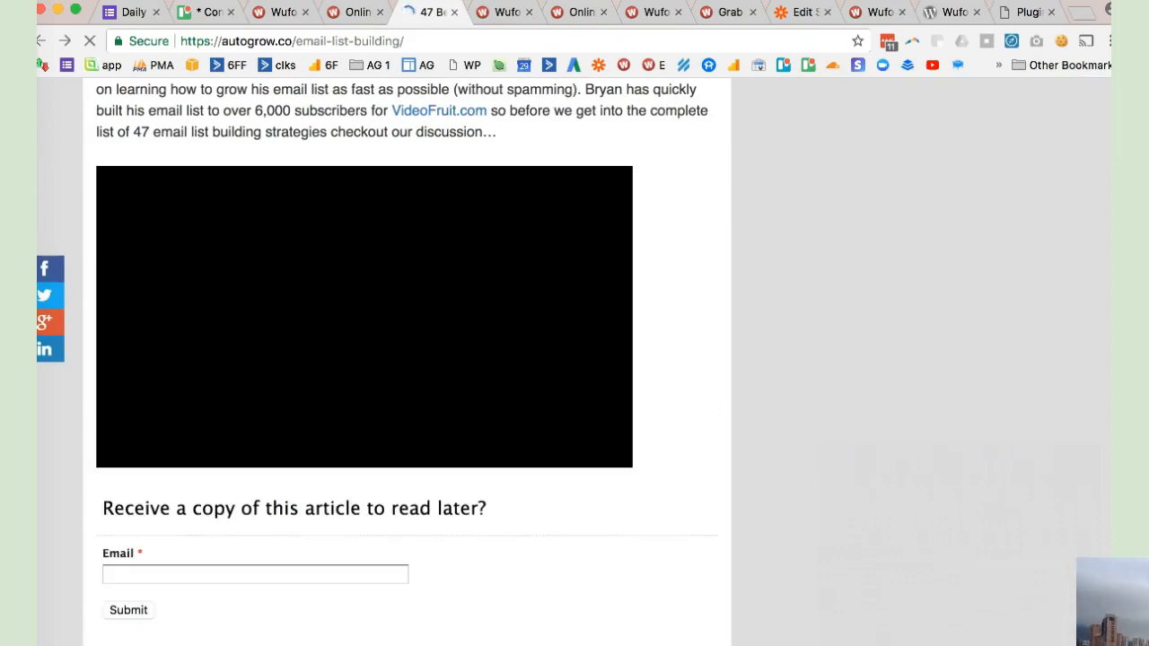
{"action": "scroll", "coordinate": [404, 359], "scroll_direction": "up", "scroll_amount": 5}
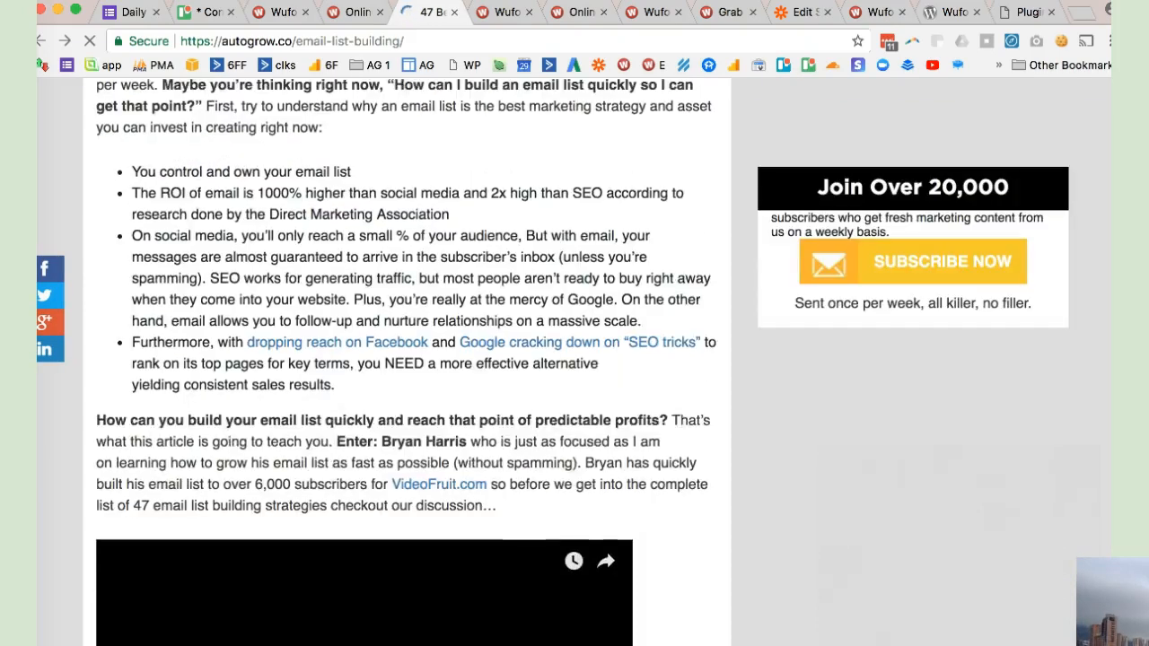
{"action": "scroll", "coordinate": [404, 358], "scroll_direction": "down", "scroll_amount": 5}
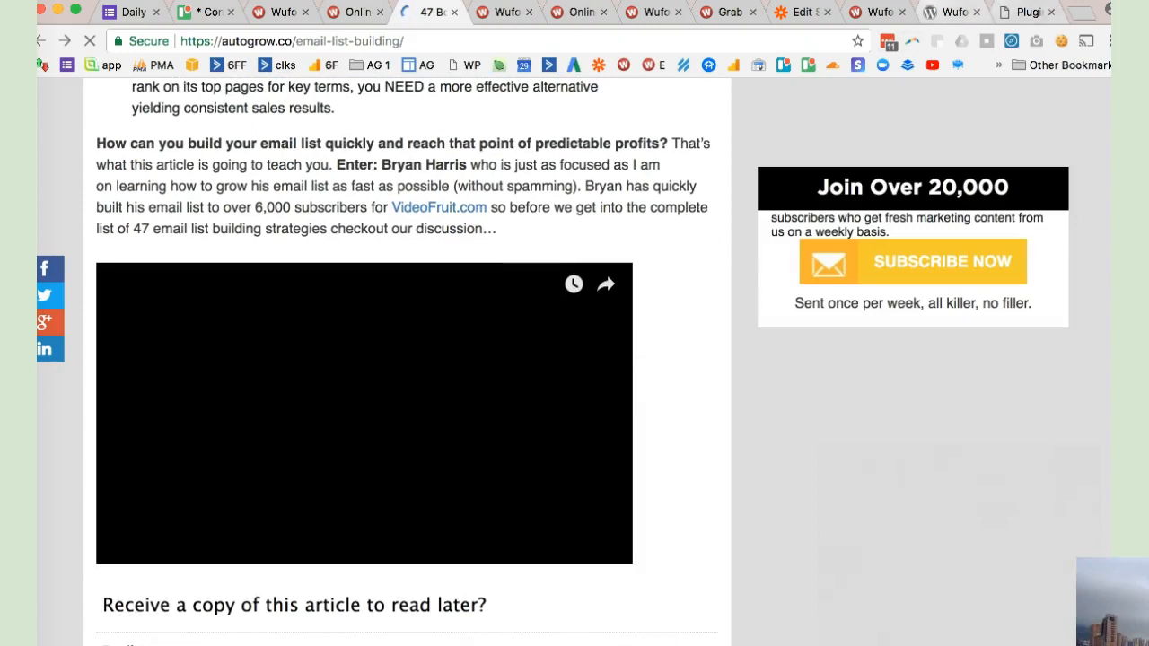
- Glance at the Wufoo Shortcode Plugin page, and open the email-list-building article for editing in WordPress
{"action": "left_click", "coordinate": [953, 12]}
{"action": "scroll", "coordinate": [574, 359], "scroll_direction": "down", "scroll_amount": 2}
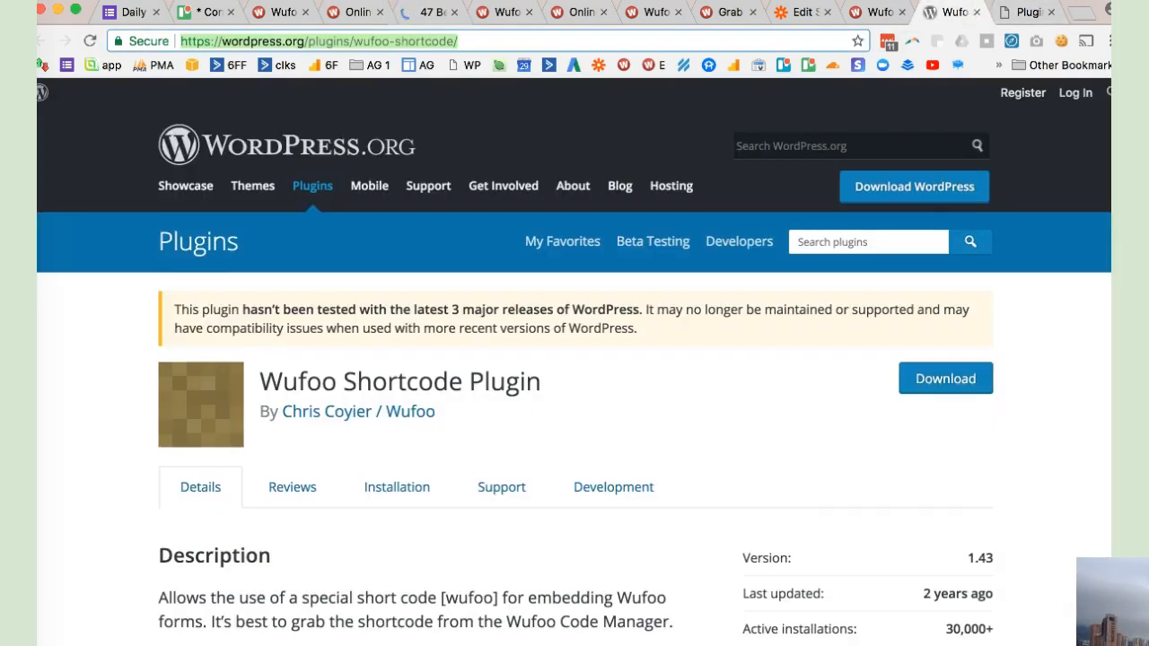
{"action": "left_click", "coordinate": [434, 12]}
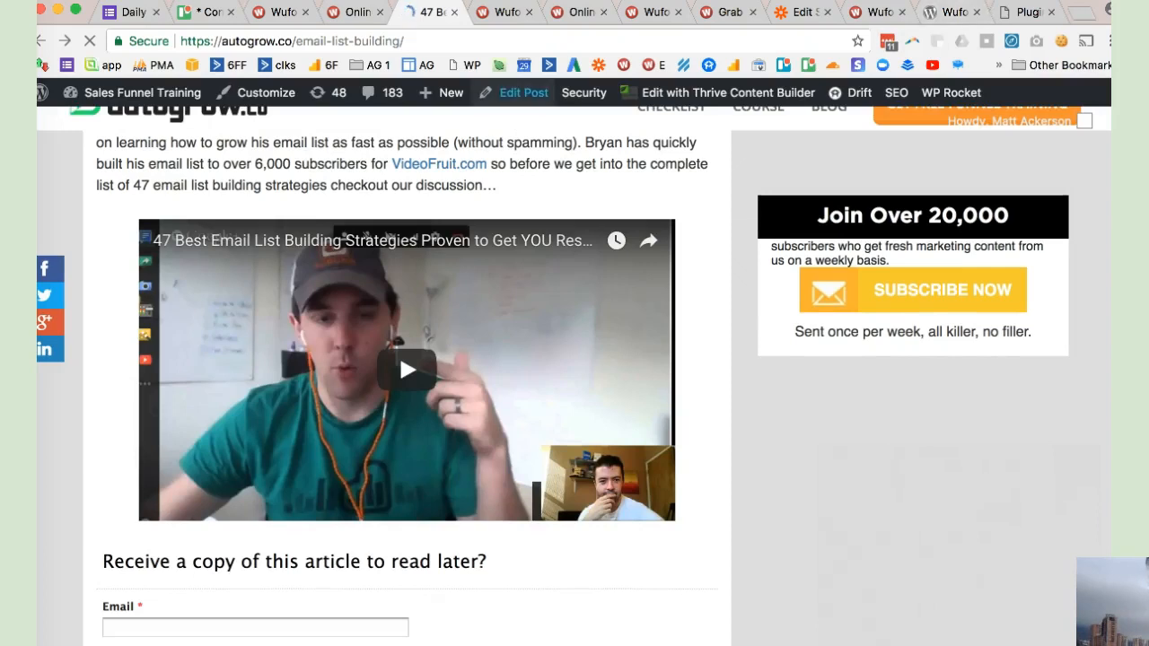
- Review the Wufoo Shortcode Plugin's WordPress.org page and its entry among the site's installed plugins
{"action": "left_click", "coordinate": [953, 12]}
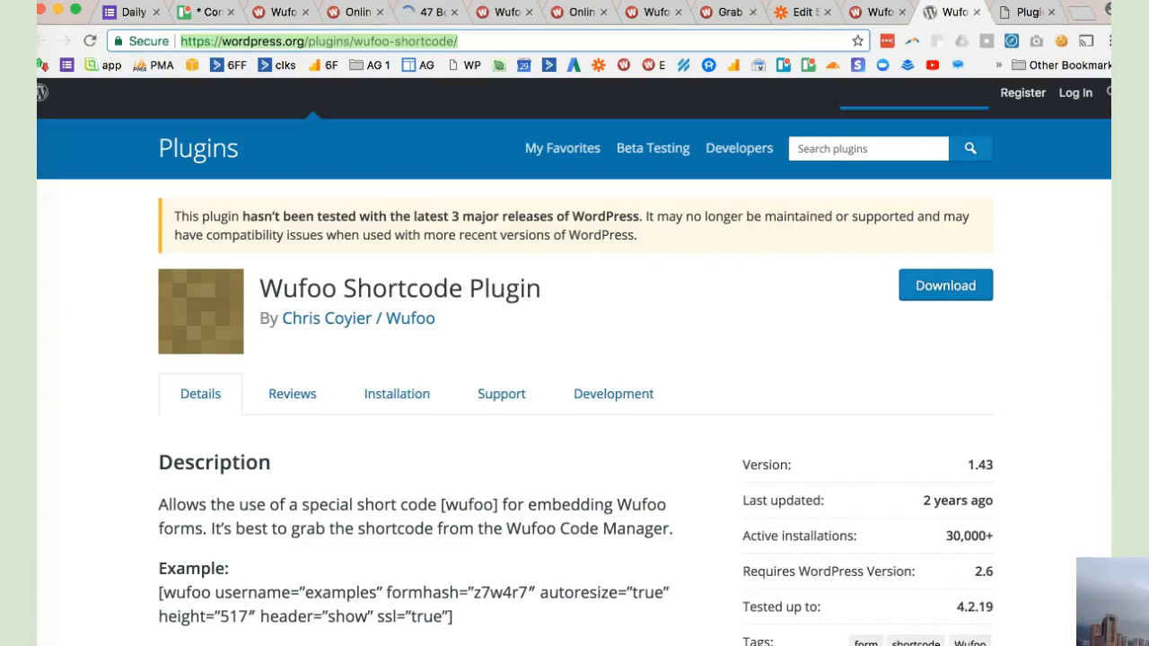
{"action": "scroll", "coordinate": [575, 377], "scroll_direction": "down", "scroll_amount": 1}
{"action": "scroll", "coordinate": [575, 377], "scroll_direction": "up", "scroll_amount": 1}
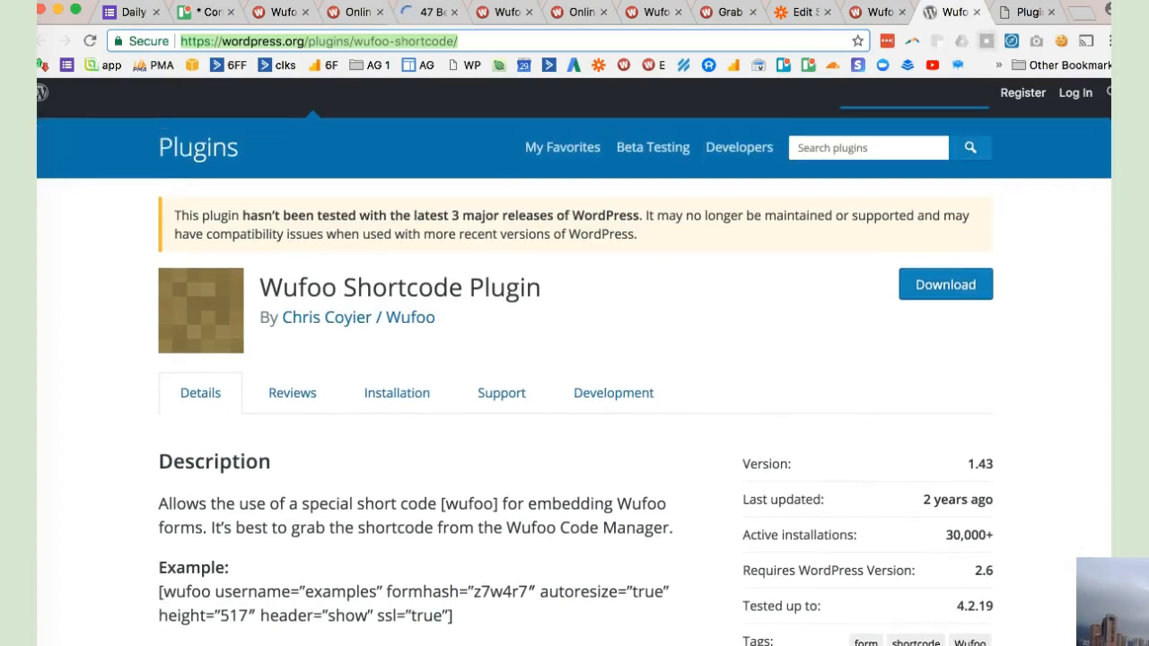
{"action": "left_click", "coordinate": [1023, 11]}
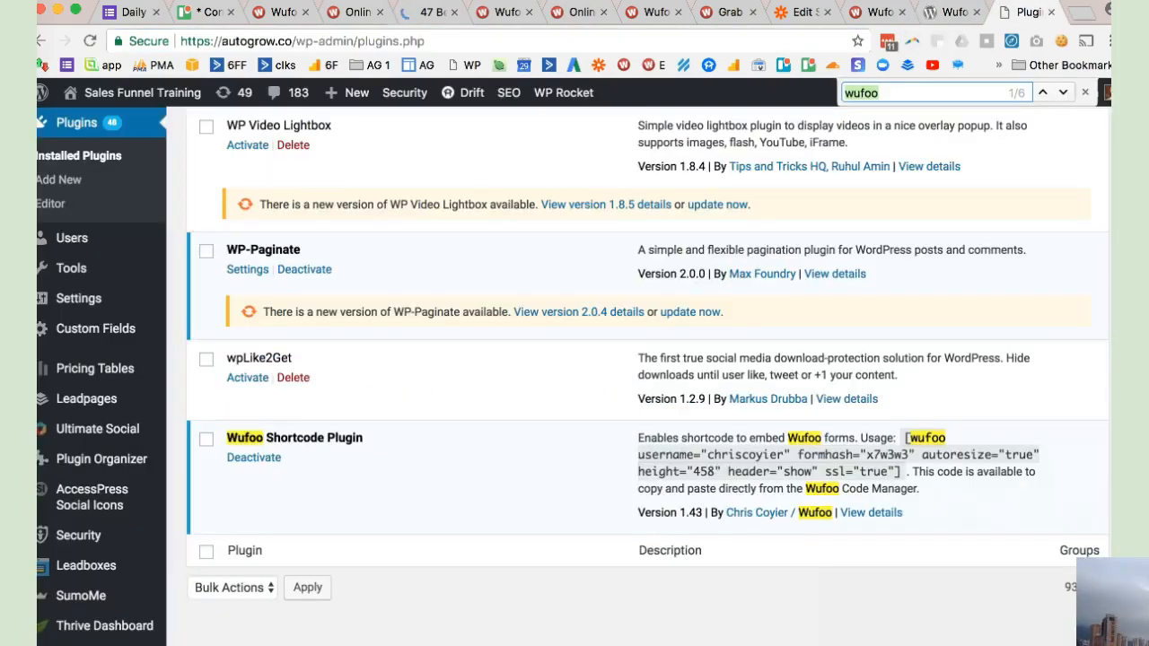
{"action": "scroll", "coordinate": [646, 377], "scroll_direction": "up", "scroll_amount": 20}
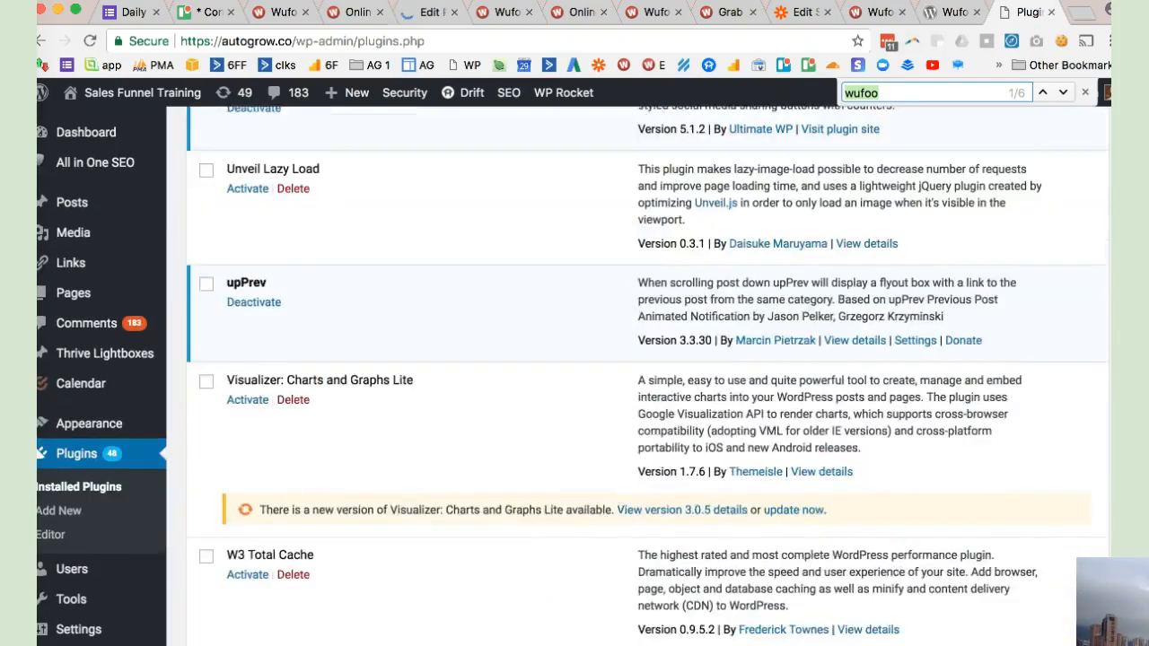
{"action": "scroll", "coordinate": [646, 377], "scroll_direction": "up", "scroll_amount": 20}
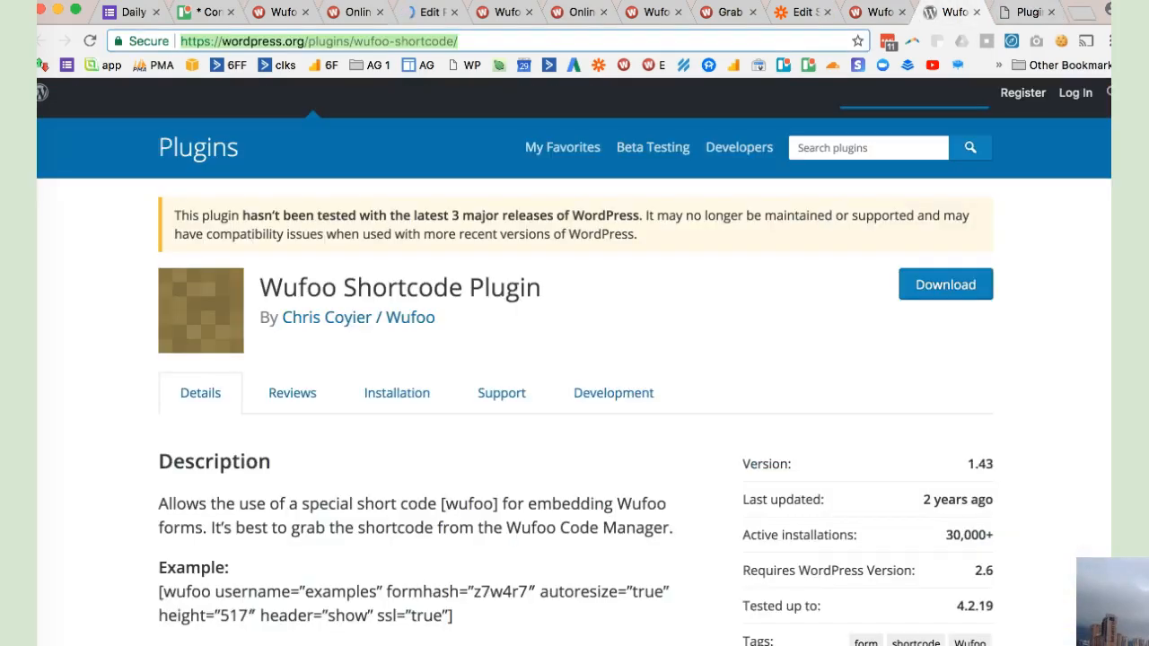
{"action": "left_click", "coordinate": [951, 12]}
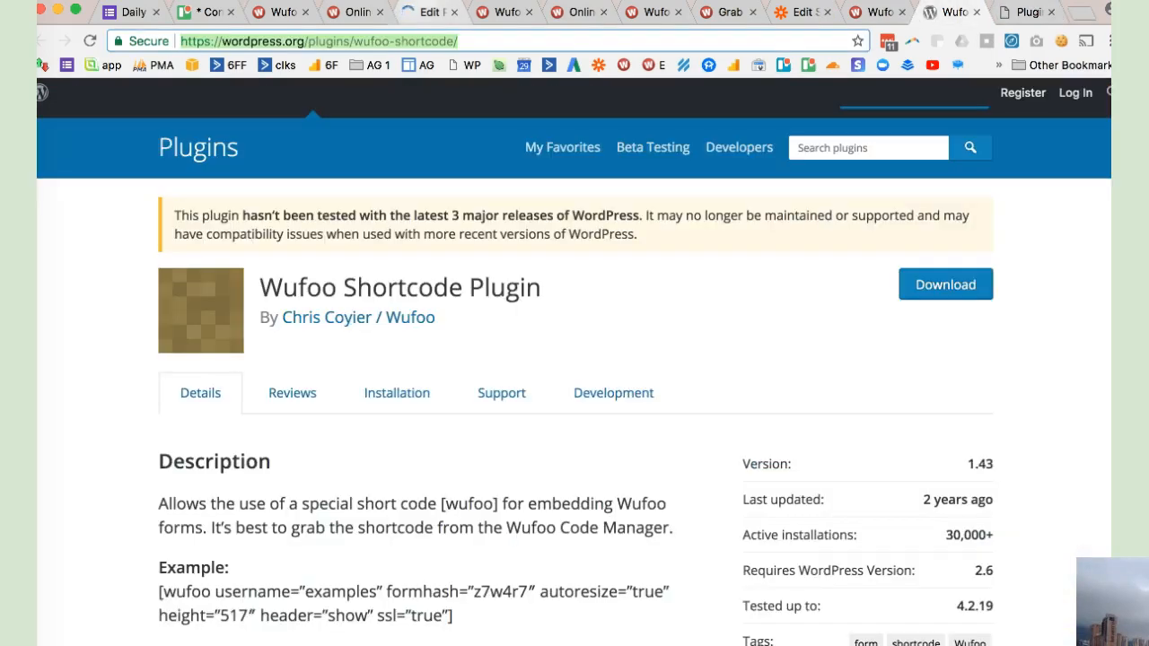
- Return to the email-list-building post's editor and find the Wufoo shortcode embedded beneath the video, placing the cursor at its start
{"action": "left_click", "coordinate": [431, 12]}
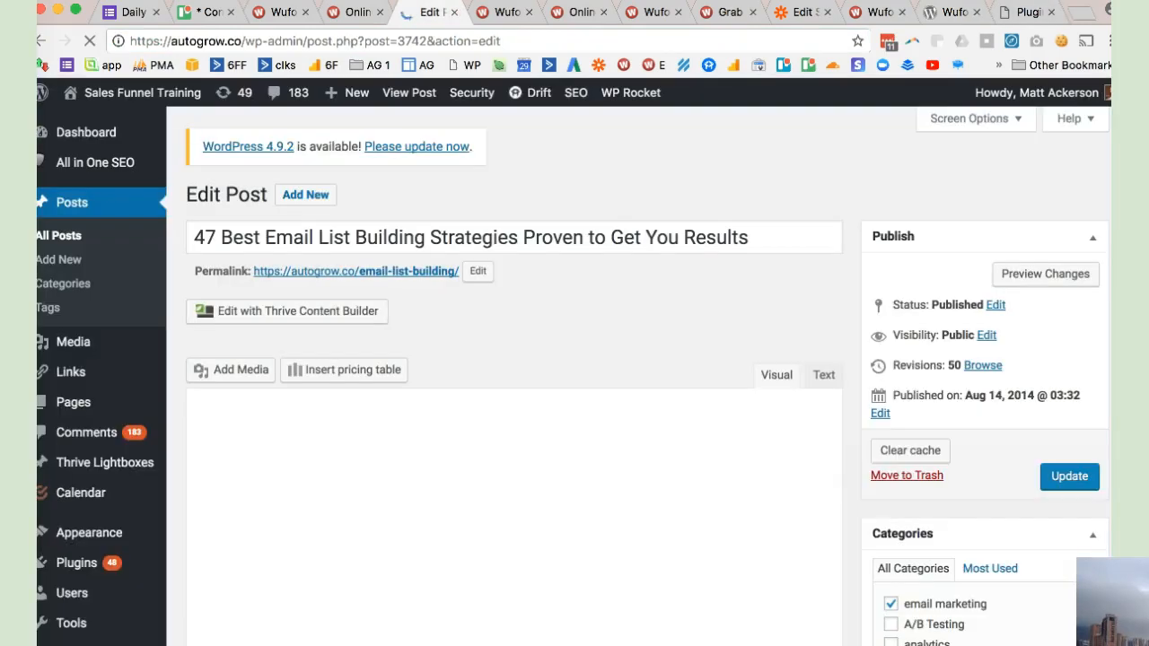
{"action": "scroll", "coordinate": [514, 386], "scroll_direction": "down", "scroll_amount": 4}
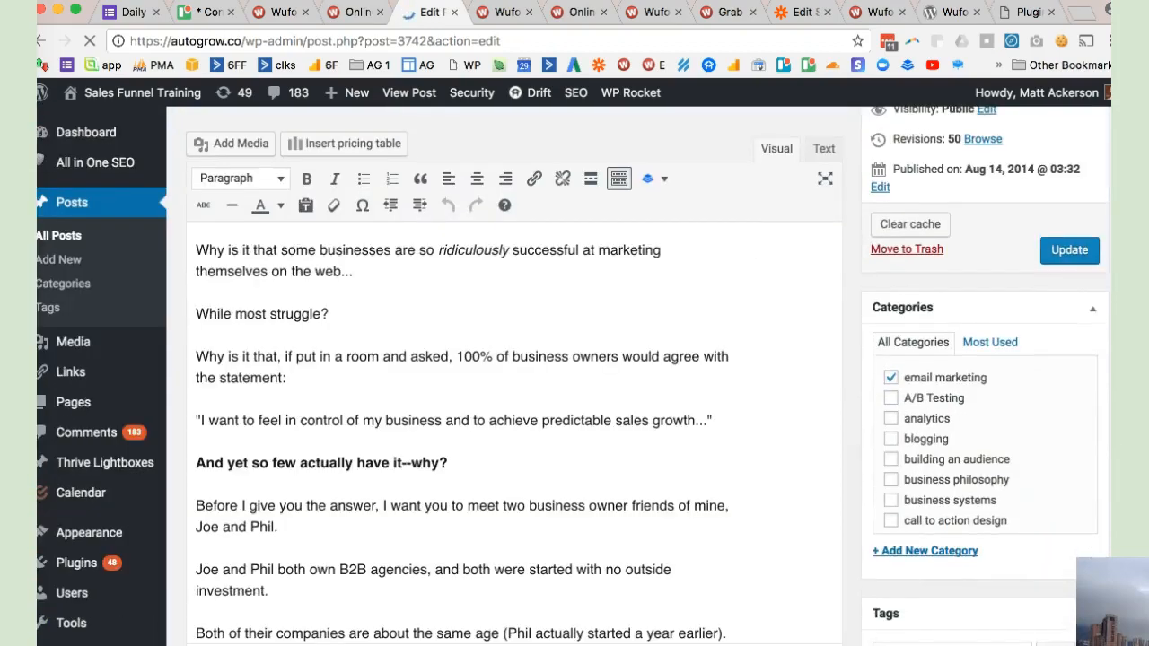
{"action": "scroll", "coordinate": [514, 385], "scroll_direction": "down", "scroll_amount": 2}
{"action": "scroll", "coordinate": [514, 386], "scroll_direction": "down", "scroll_amount": 10}
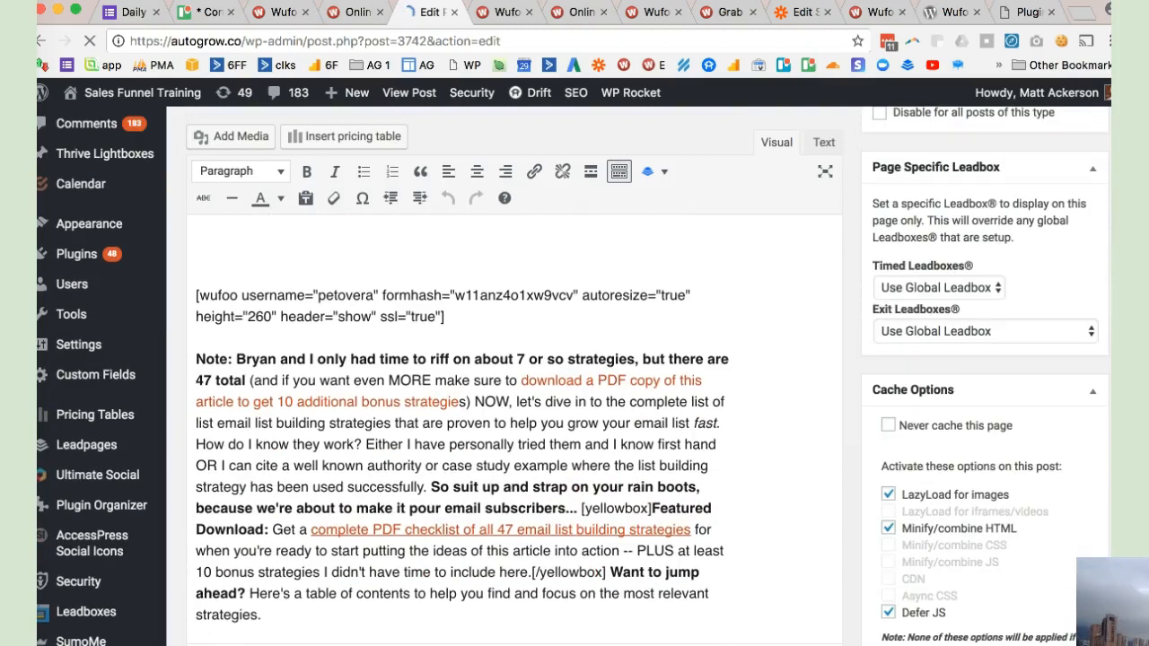
{"action": "left_click", "coordinate": [197, 614]}
{"action": "scroll", "coordinate": [514, 429], "scroll_direction": "down", "scroll_amount": 2}
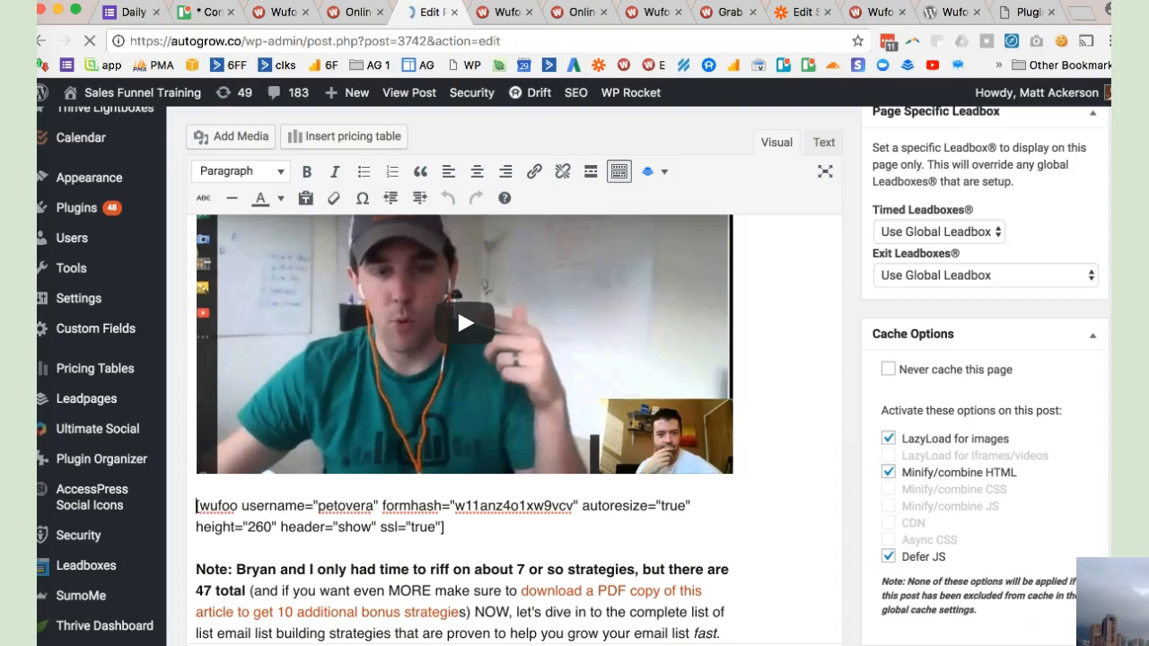
{"action": "scroll", "coordinate": [465, 404], "scroll_direction": "up", "scroll_amount": 3}
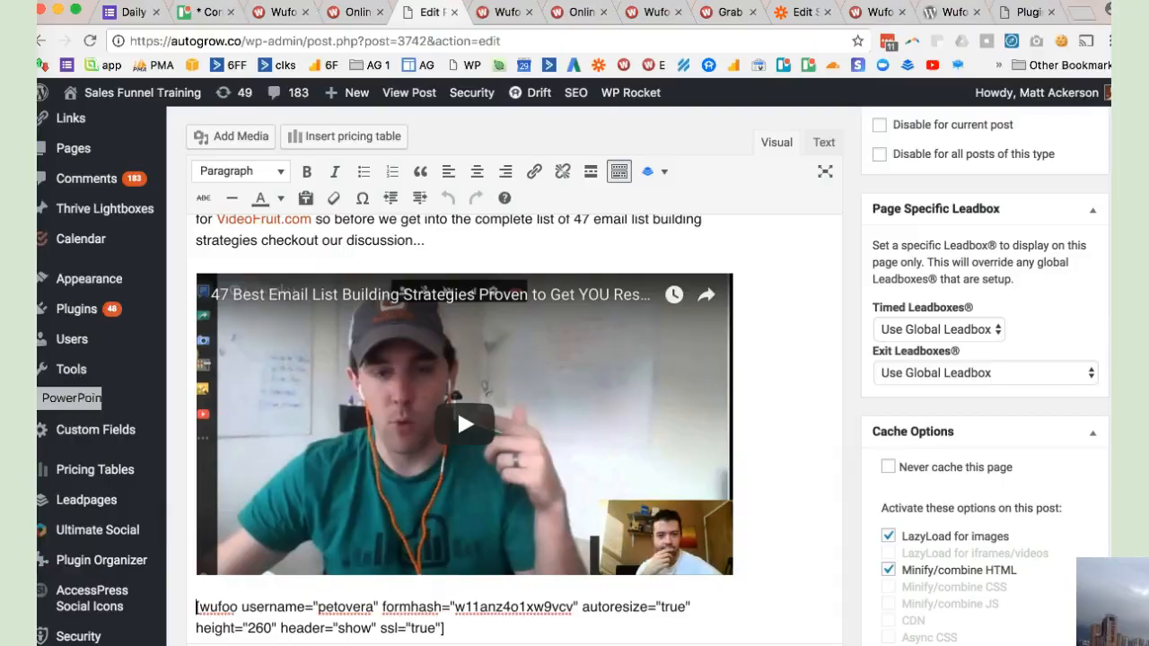
- Switch to the PowerPoint presentation and go through the slides from "The Read Later Widget" to the closing "Tune in next time..." slide
{"action": "left_click", "coordinate": [22, 401]}
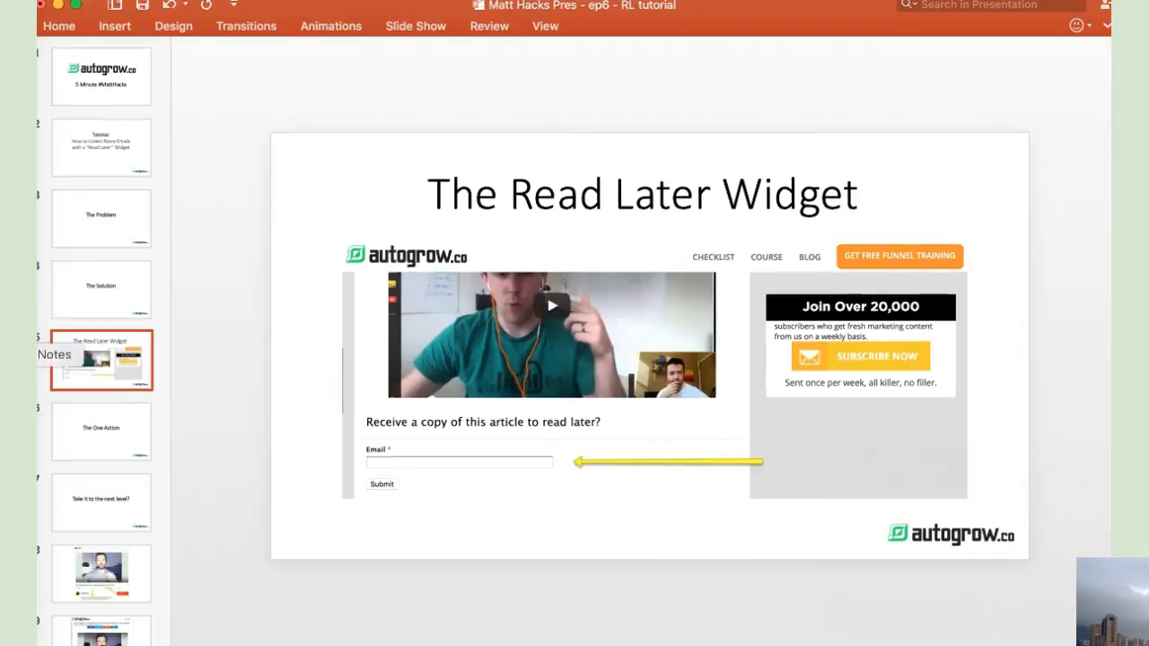
{"action": "key", "text": "Down"}
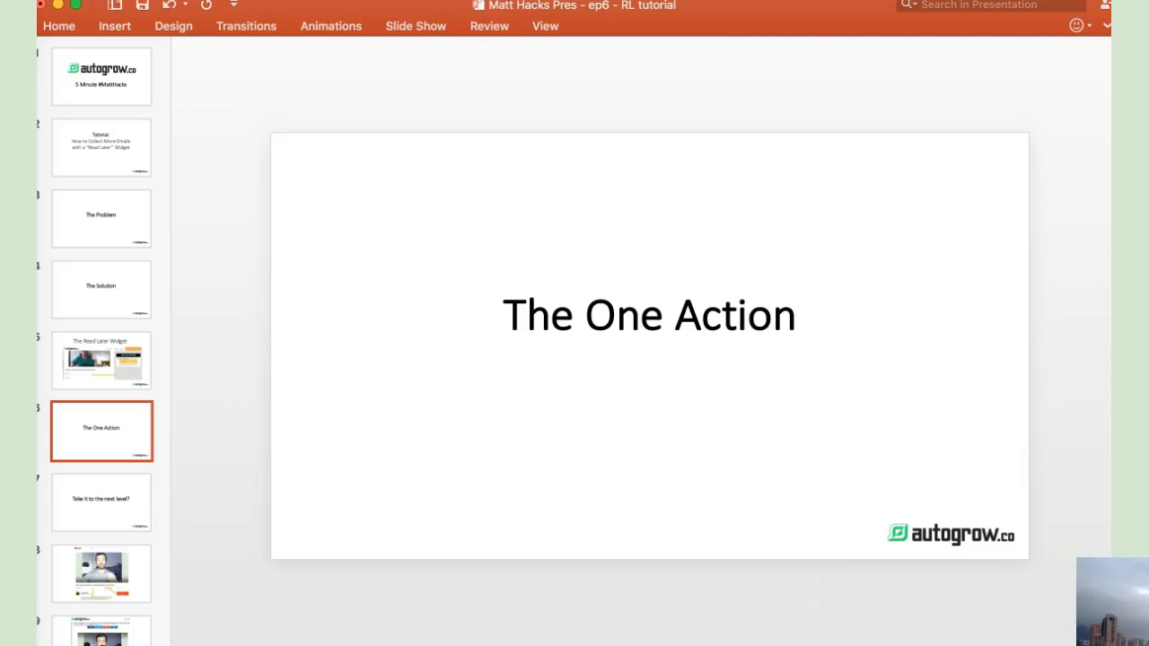
{"action": "key", "text": "Down"}
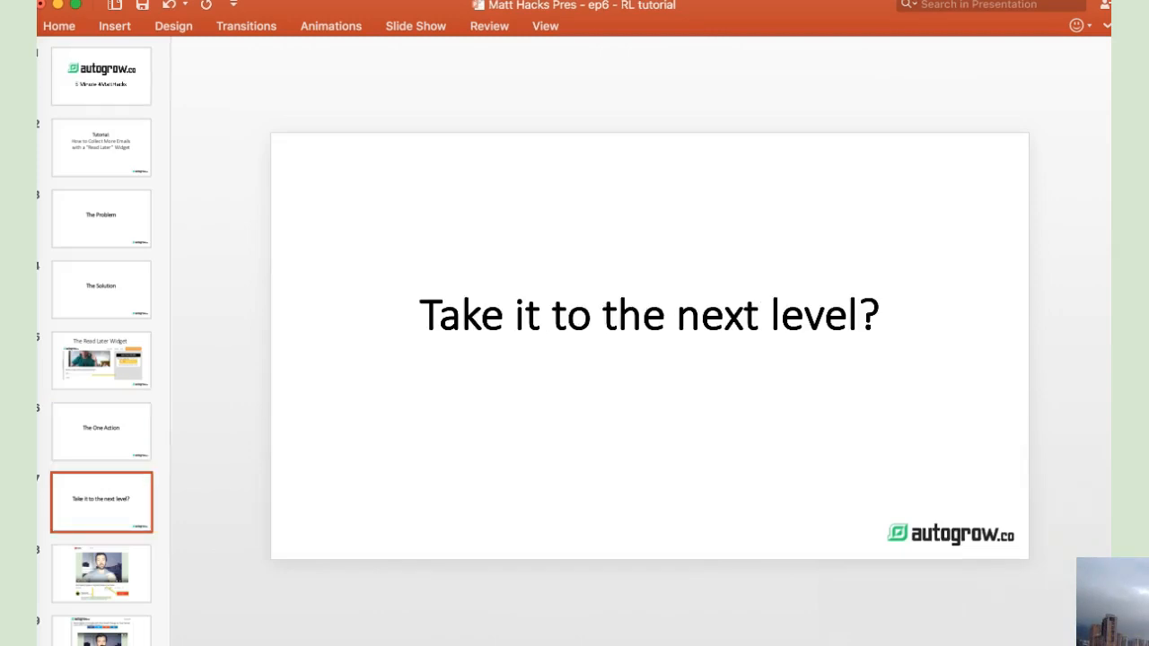
{"action": "key", "text": "Down"}
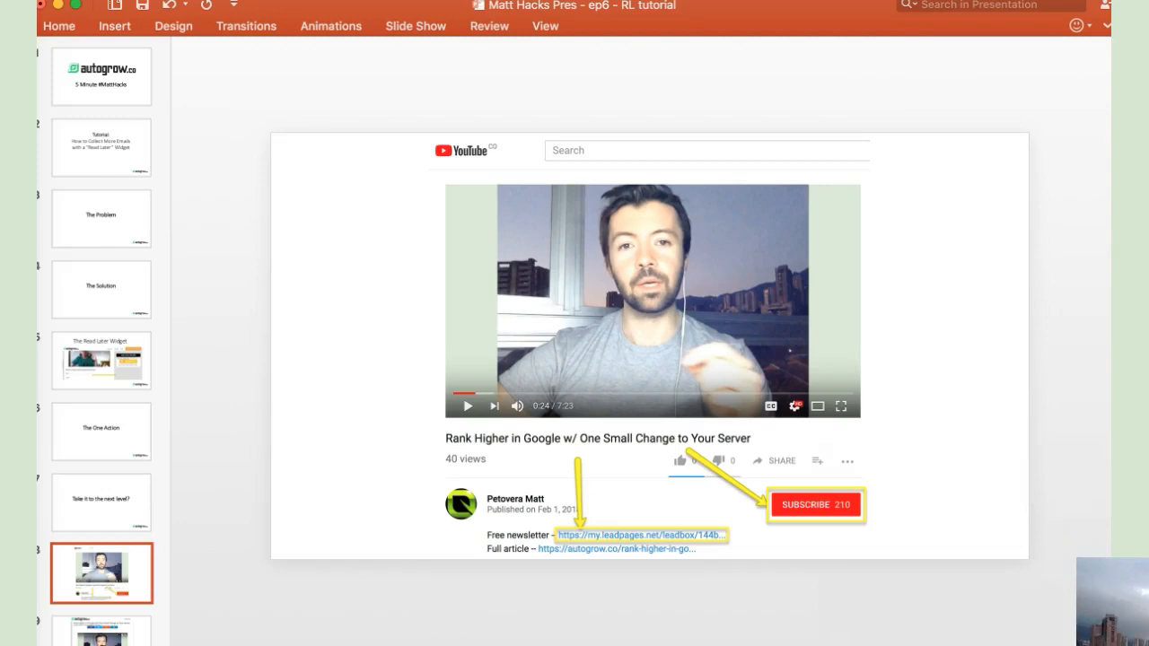
{"action": "key", "text": "Down"}
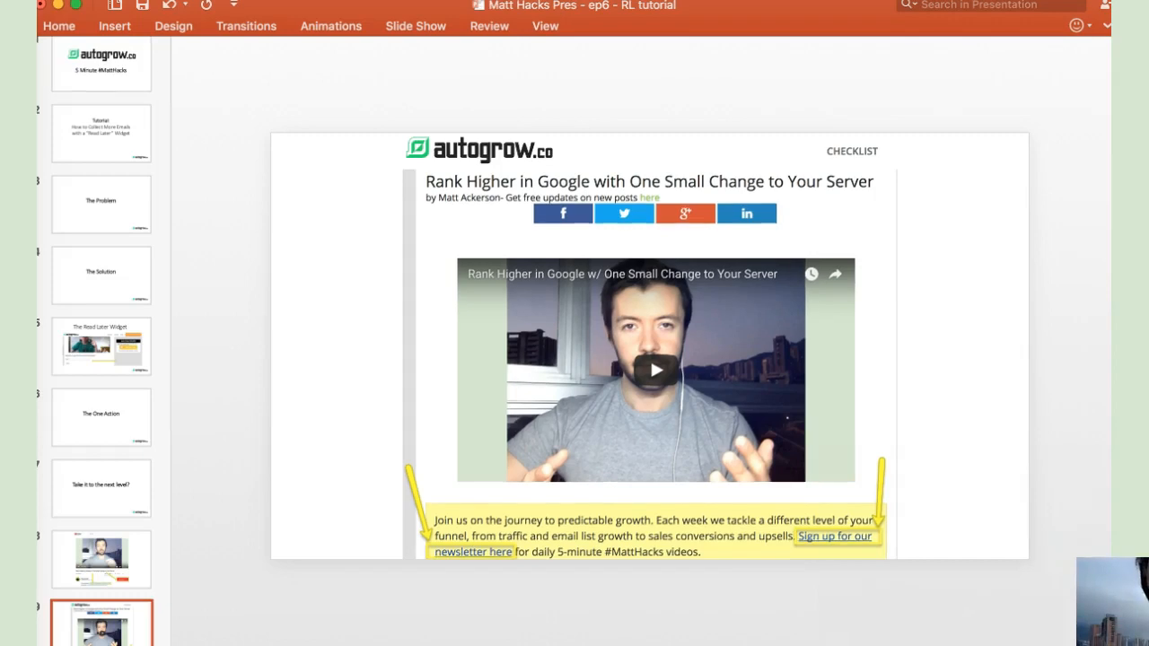
{"action": "key", "text": "Down"}
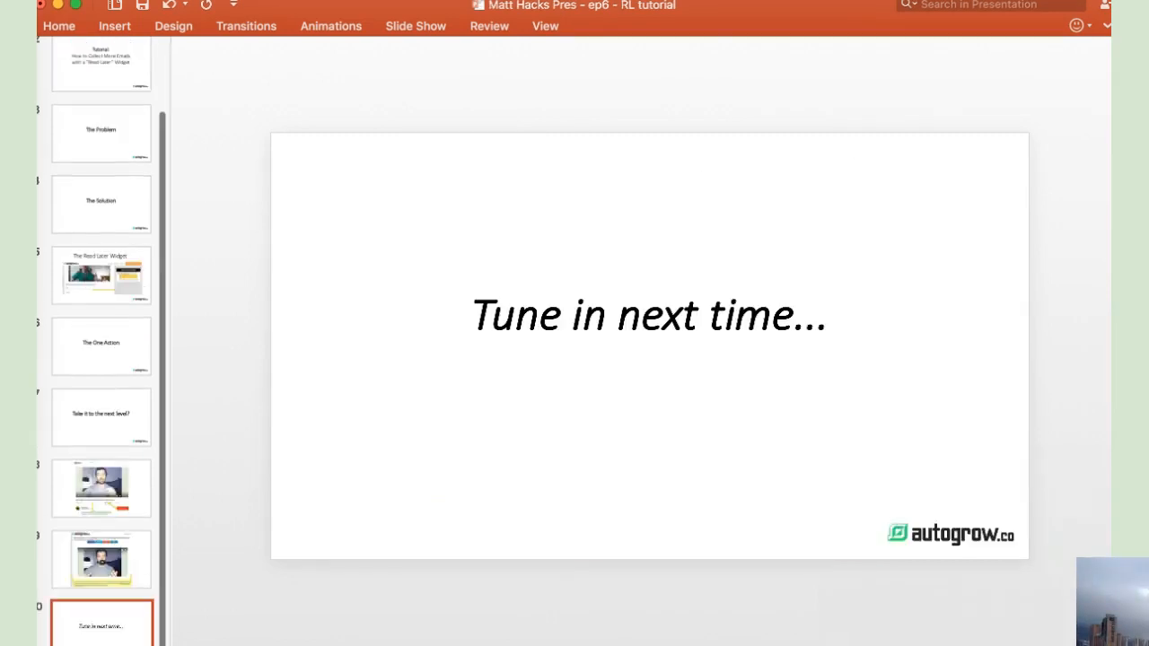